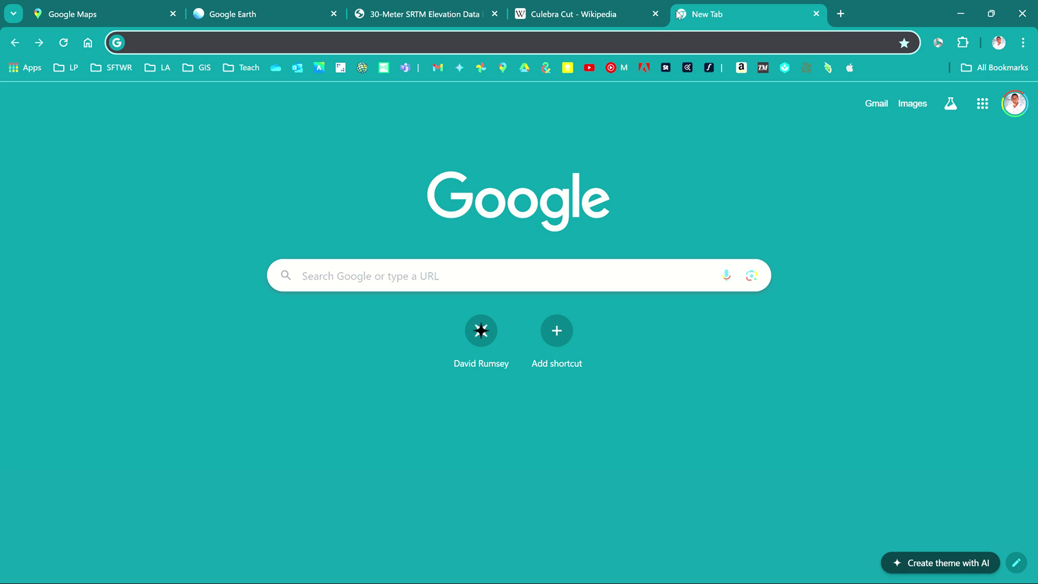
# Step: Sign in to Texas Tech Blackboard and open the Fall 2024 TTU LA Materials, Methods and Details (LARC-2331-001) course
pyautogui.click(319, 68)
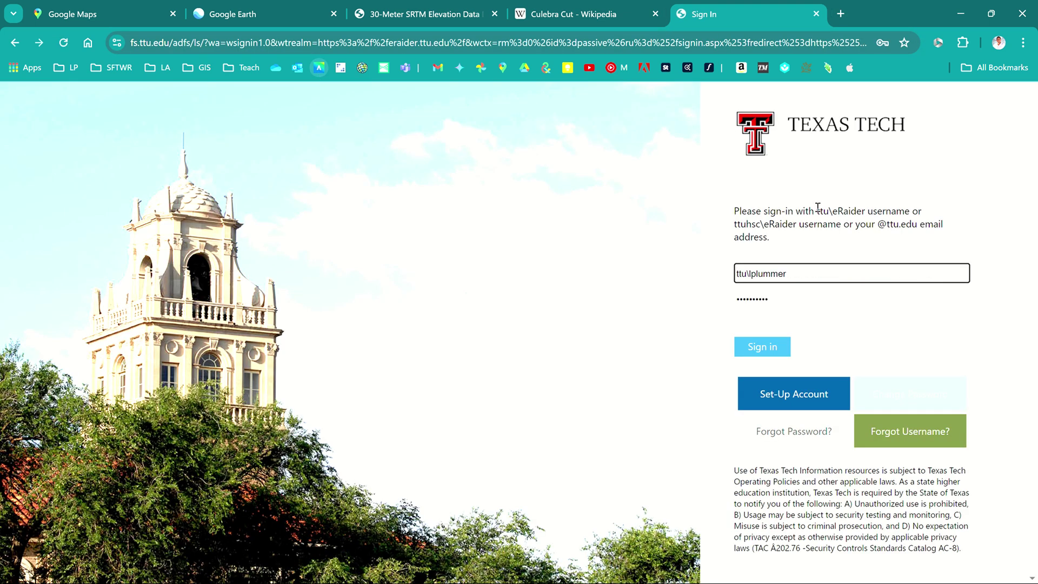
pyautogui.click(770, 350)
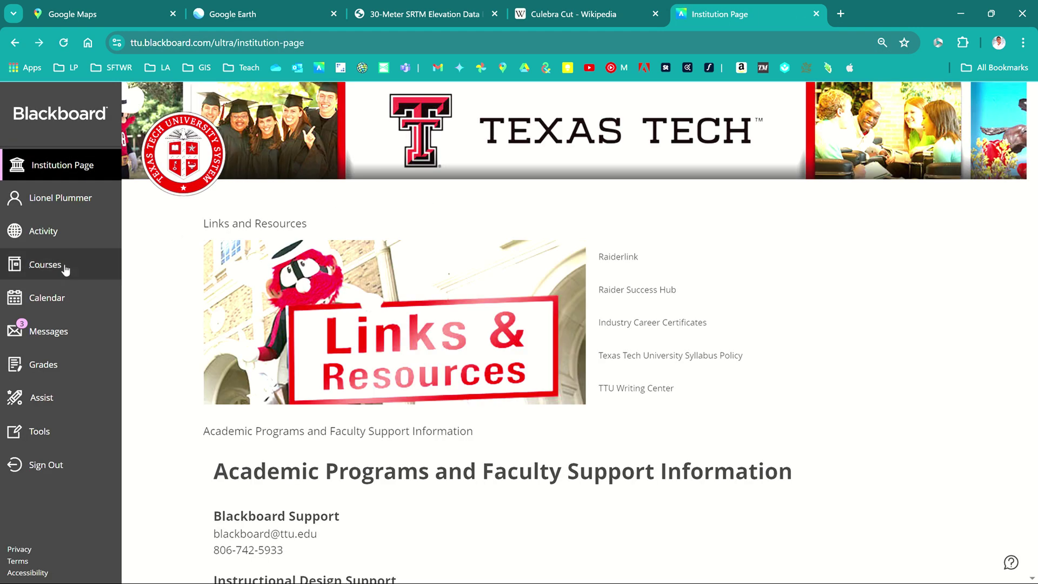
pyautogui.click(65, 270)
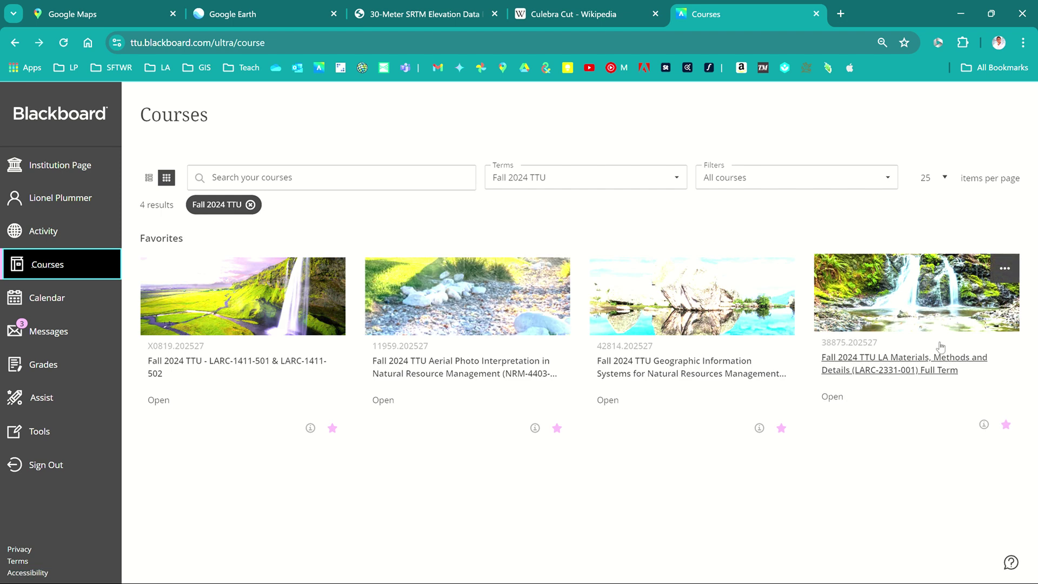
pyautogui.click(967, 358)
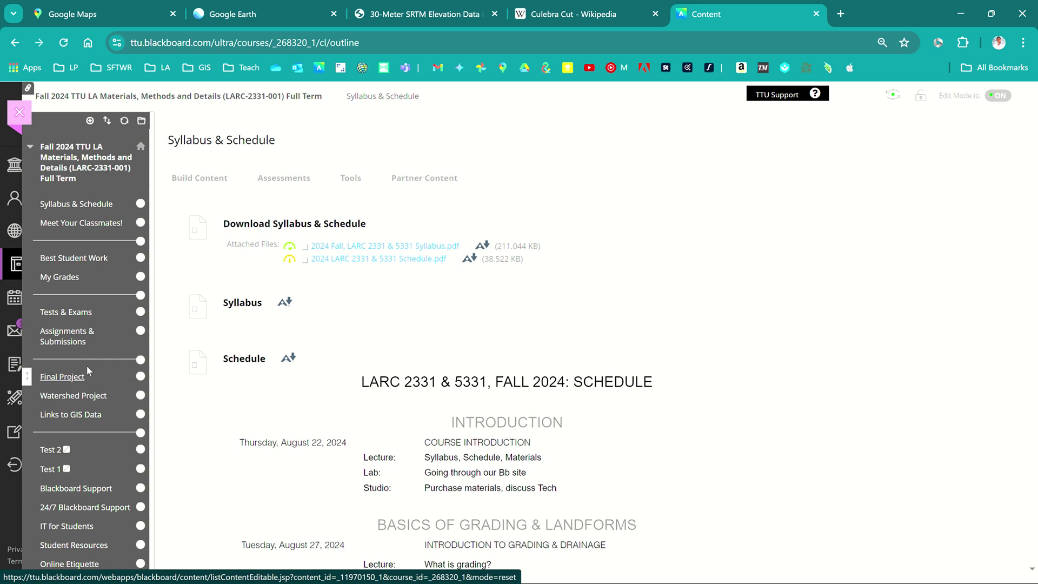
# Step: Download the ArcGIS Pro Extra Folders Template from the course's Final Project page and show the downloaded zip in its folder
pyautogui.click(63, 377)
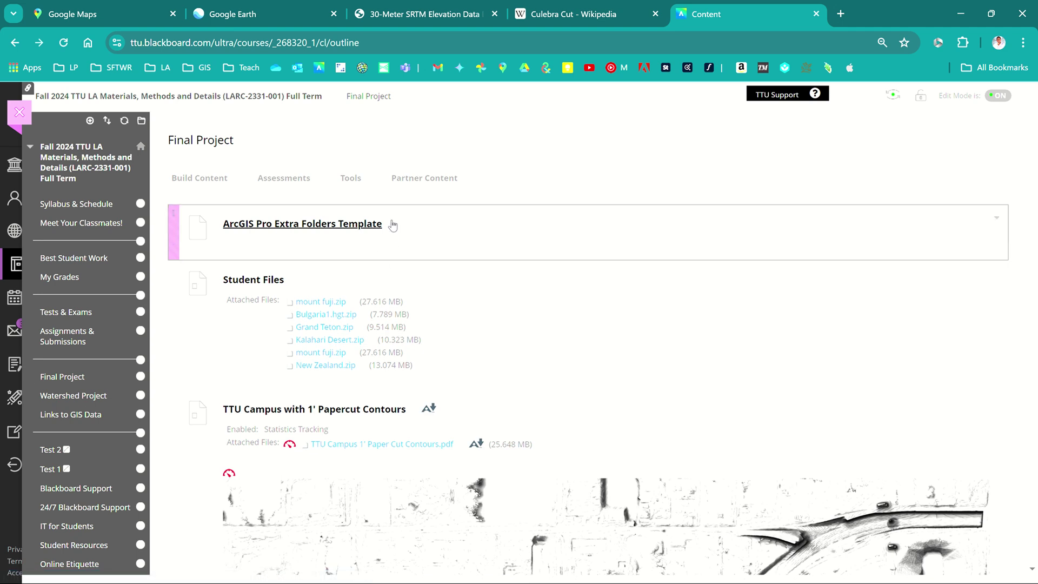
pyautogui.click(355, 224)
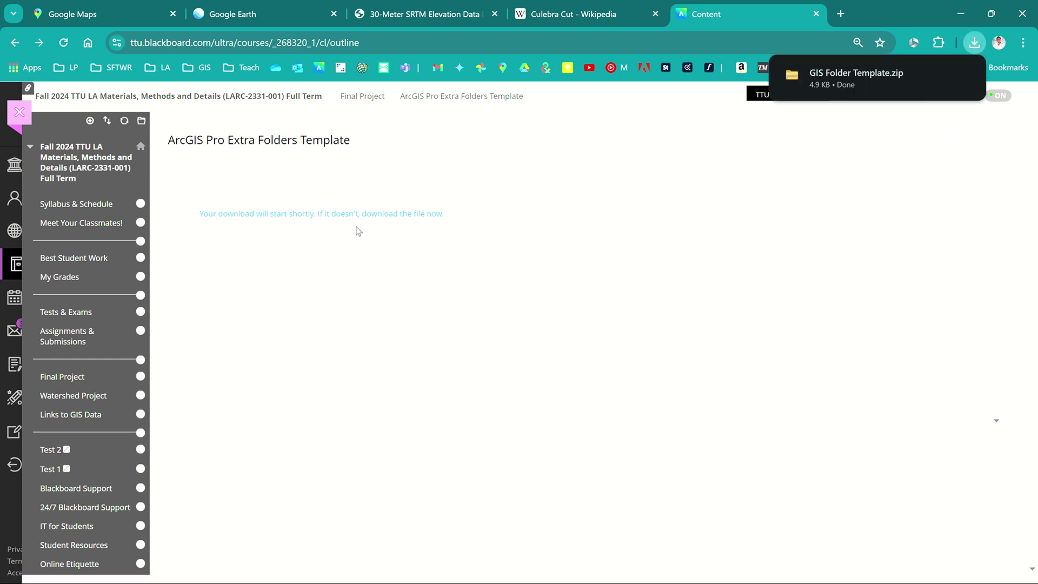
pyautogui.moveTo(927, 75)
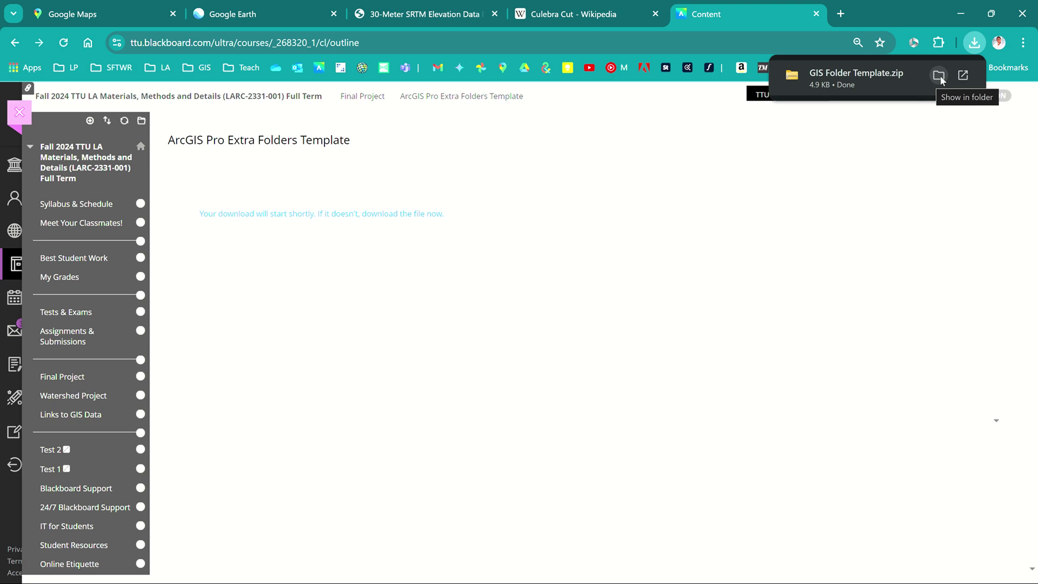
pyautogui.click(939, 76)
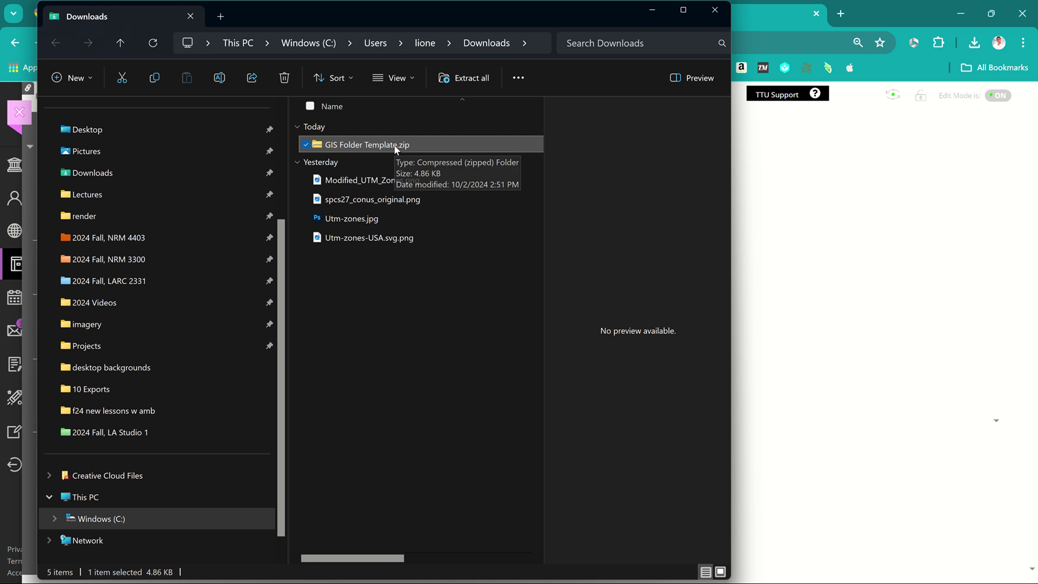
# Step: Extract GIS Folder Template.zip in the Downloads folder and delete the zip archive
pyautogui.click(462, 78)
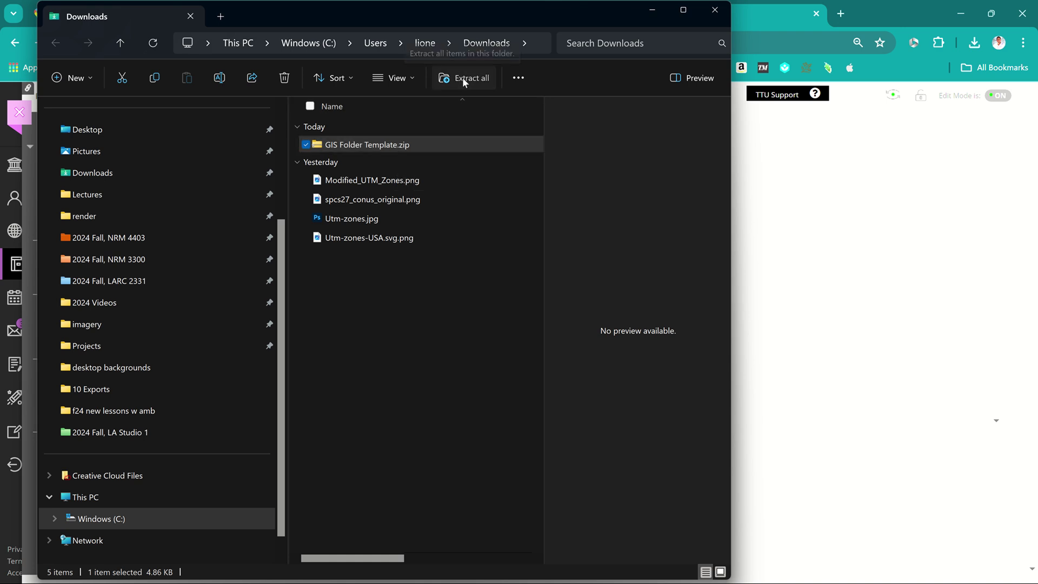
pyautogui.press('Return')
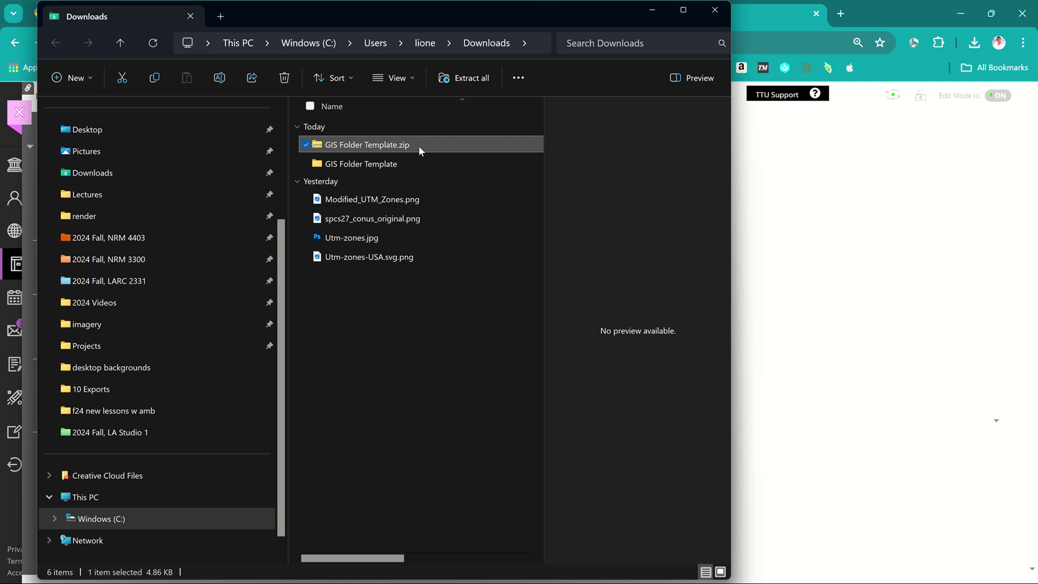
pyautogui.press('Delete')
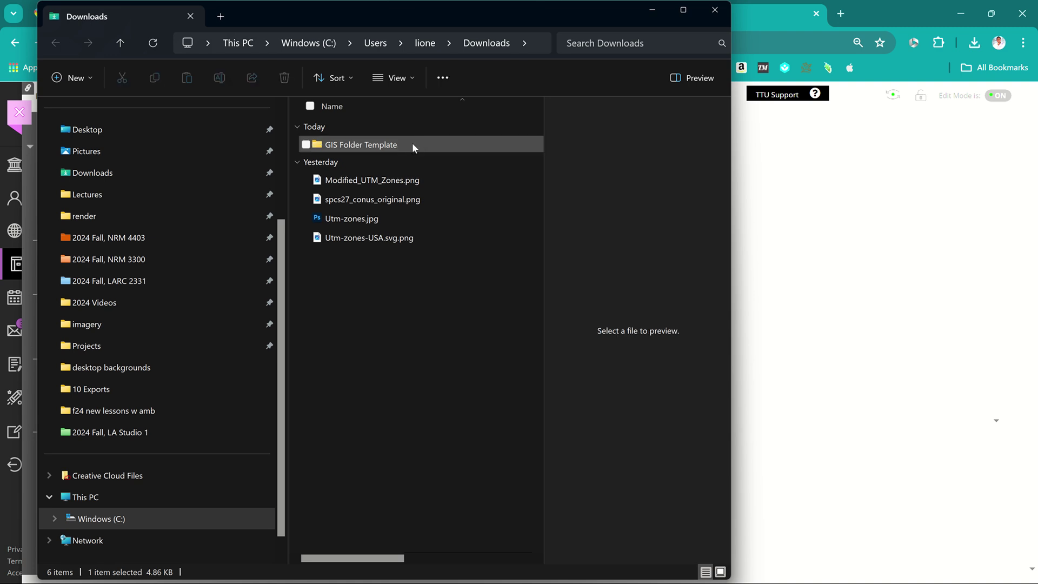
# Step: Open the inner GIS Folder Template folder inside the extracted folder
pyautogui.doubleClick(412, 142)
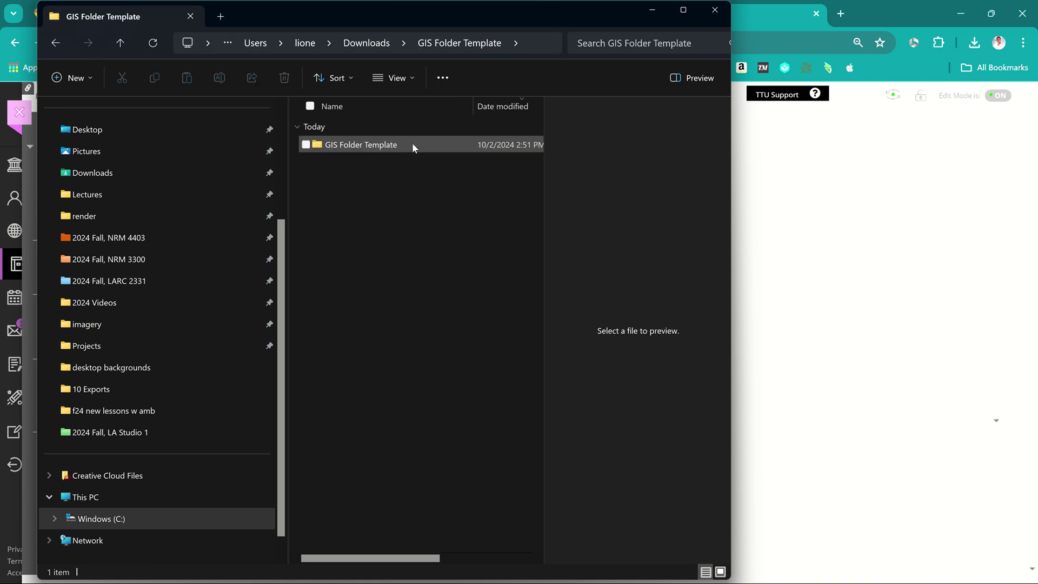
pyautogui.doubleClick(411, 142)
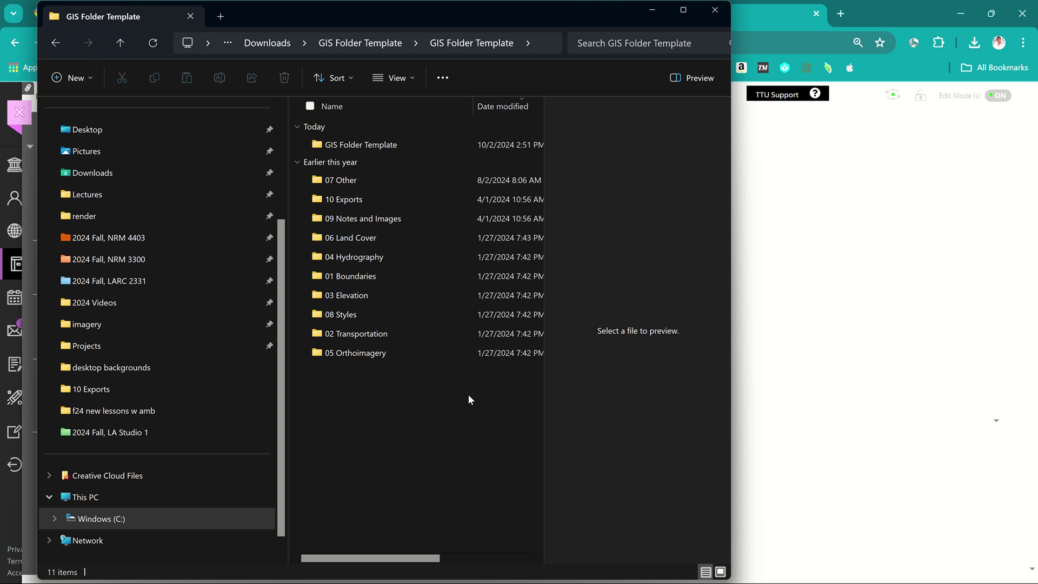
# Step: Launch ArcGIS Pro and start a new project from the Map template
pyautogui.press('super')
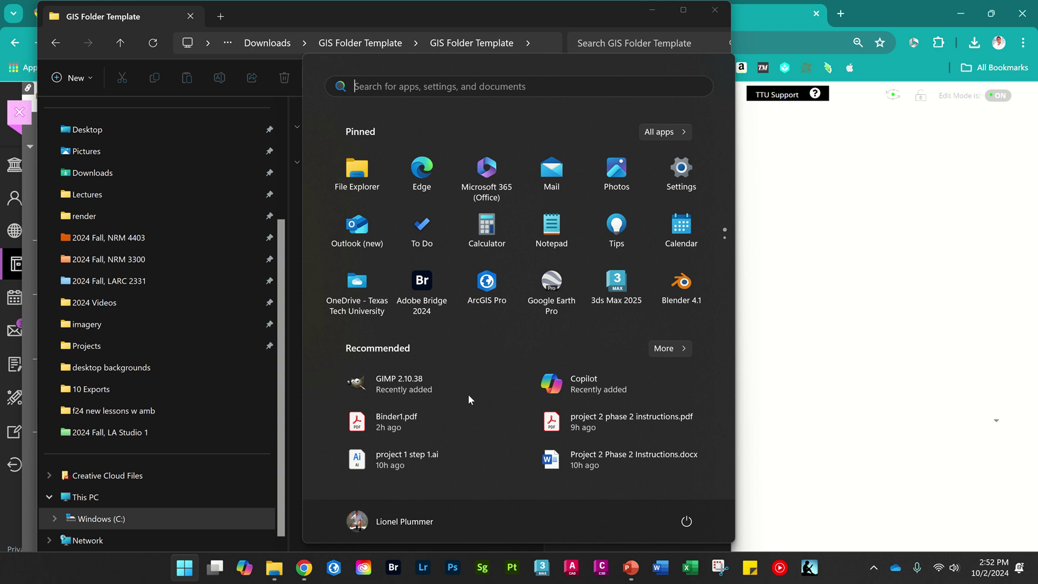
pyautogui.write('arc')
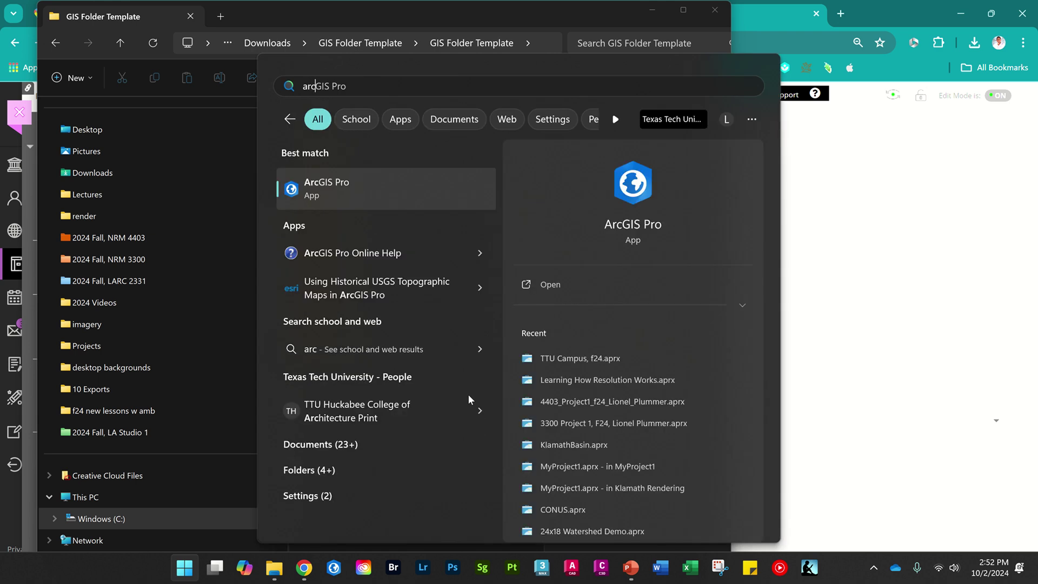
pyautogui.click(556, 286)
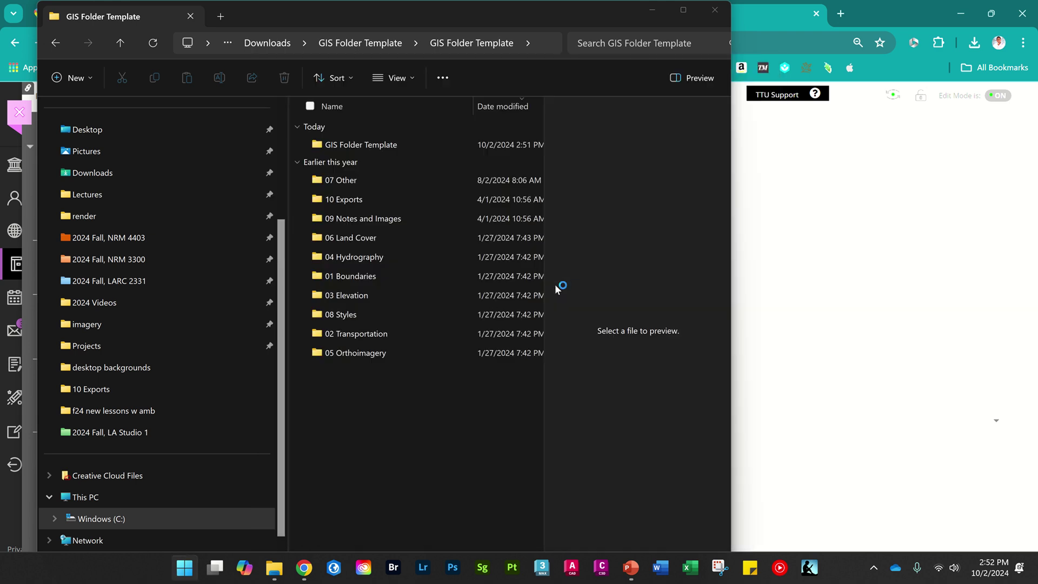
pyautogui.moveTo(408, 4)
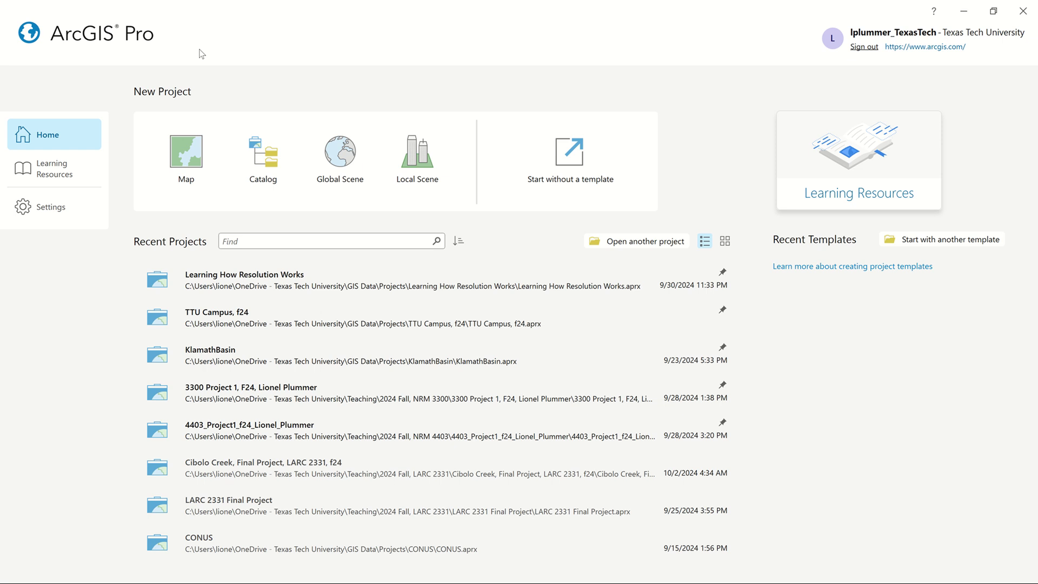
pyautogui.click(182, 151)
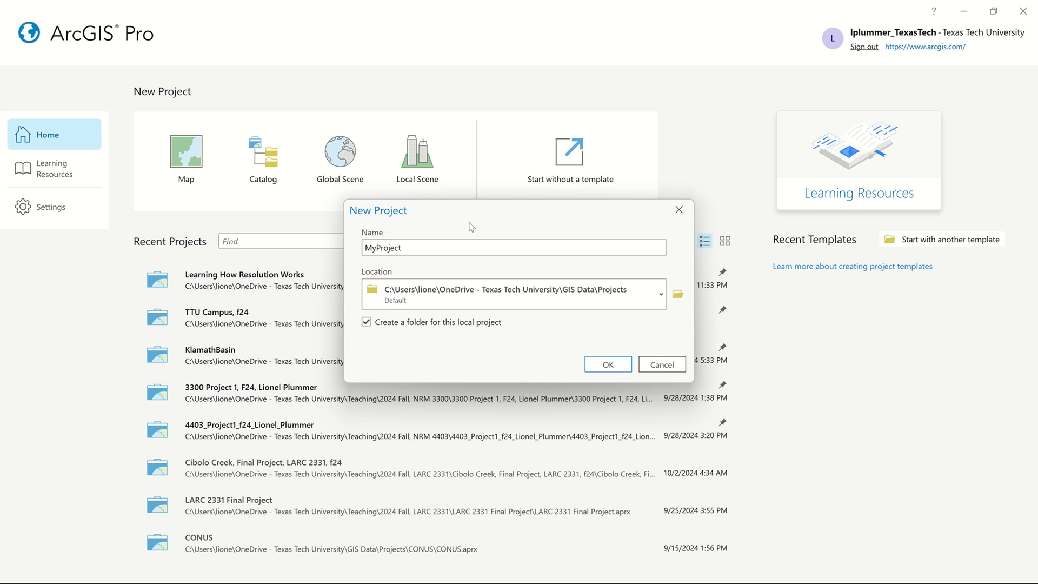
# Step: Browse for the new project's location, going to the personal user folder under Users on Windows (C:)
pyautogui.click(677, 295)
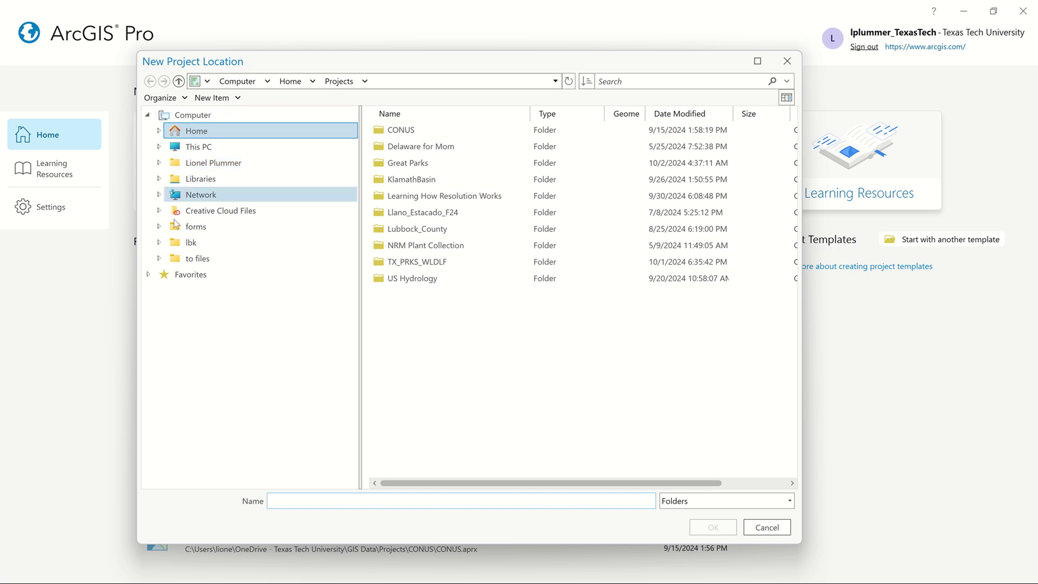
pyautogui.click(234, 132)
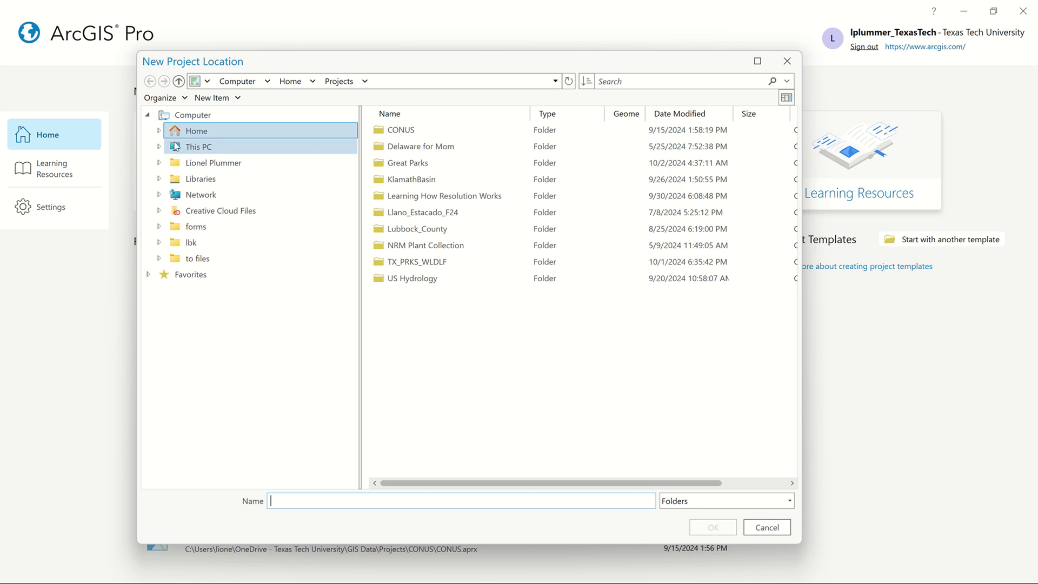
pyautogui.click(159, 147)
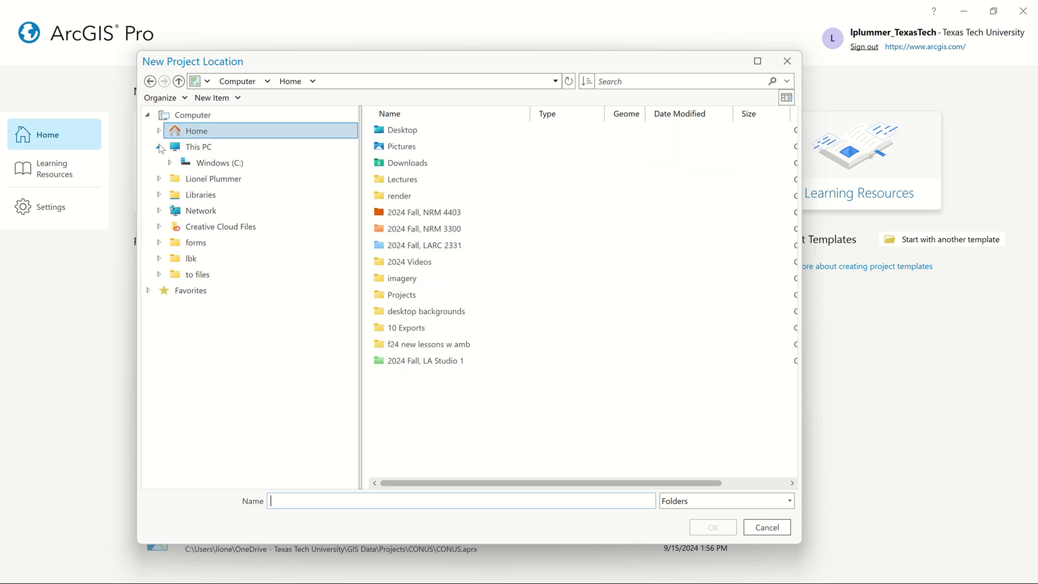
pyautogui.click(217, 163)
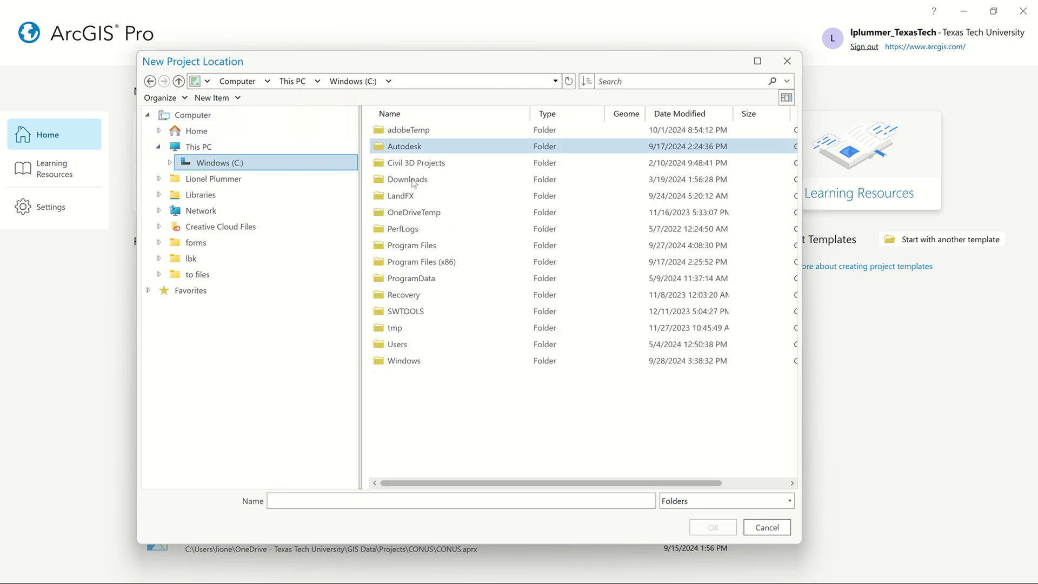
pyautogui.doubleClick(400, 344)
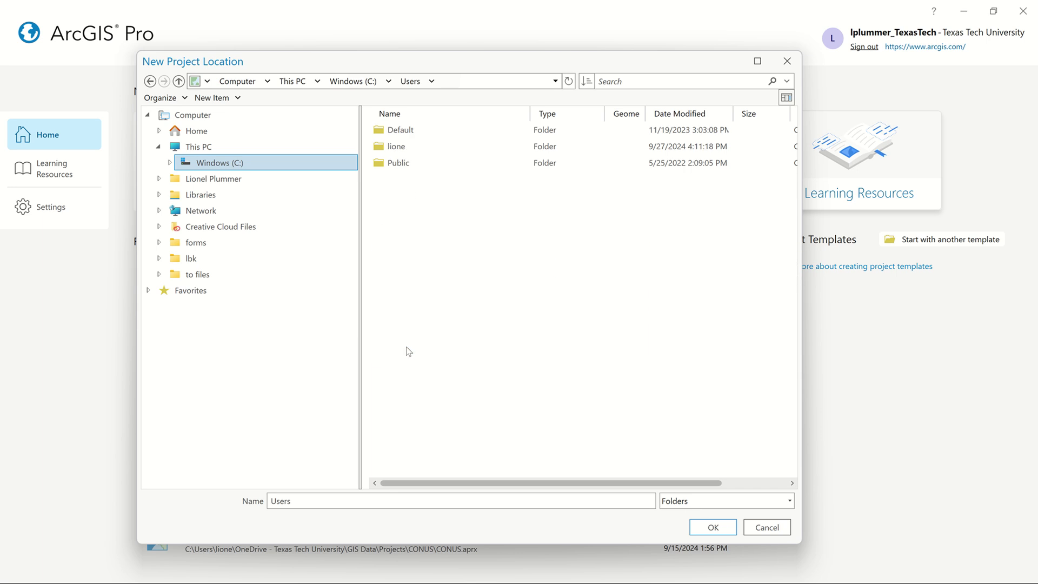
pyautogui.doubleClick(406, 146)
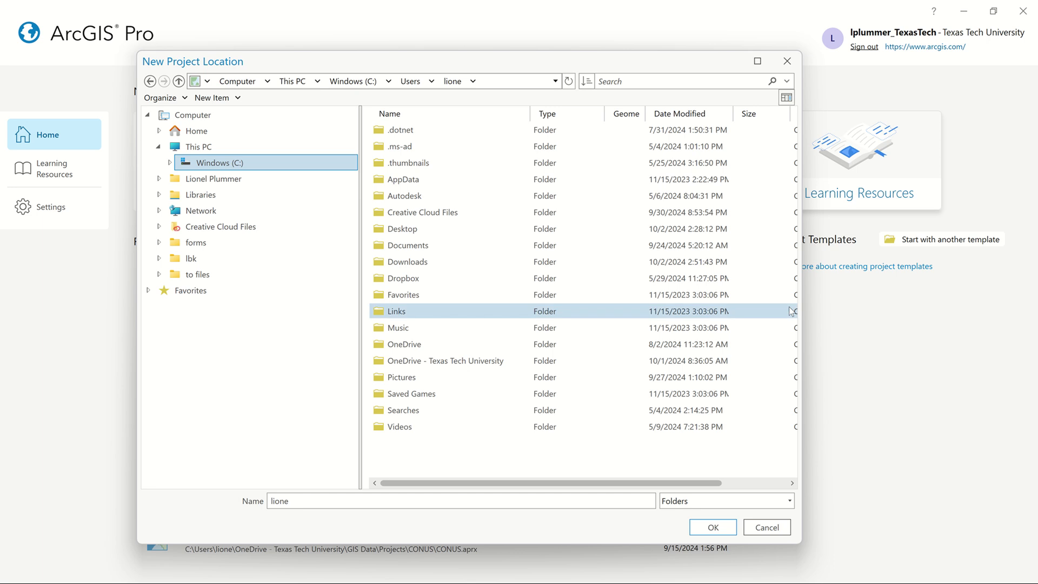
# Step: Switch to Chrome, open OneDrive from Outlook on the web in a new tab, and open the OneDrive settings
pyautogui.hotkey('alt', 'Tab')
pyautogui.hotkey('alt', 'Tab')
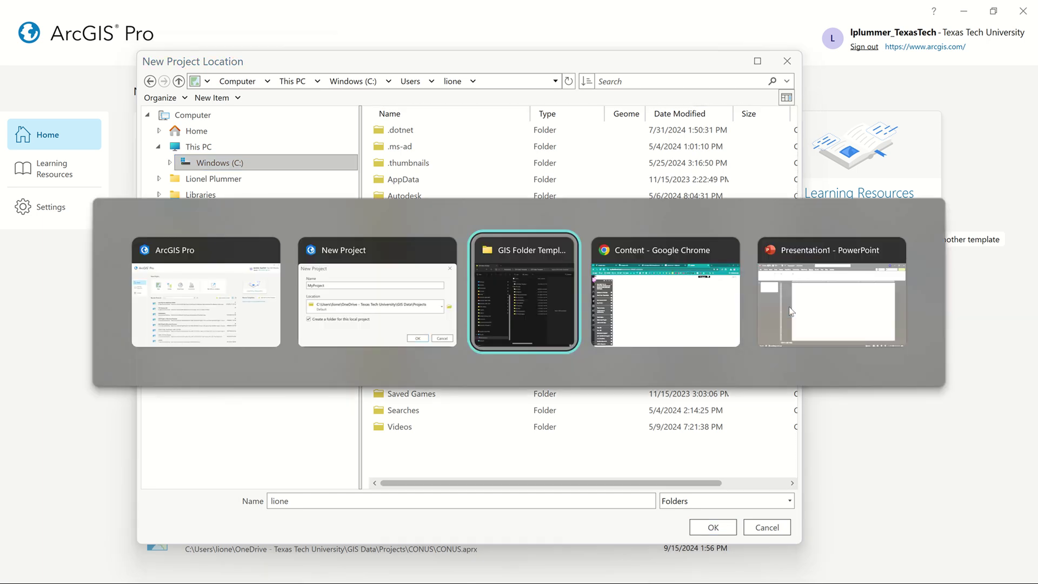
pyautogui.hotkey('alt', 'Tab')
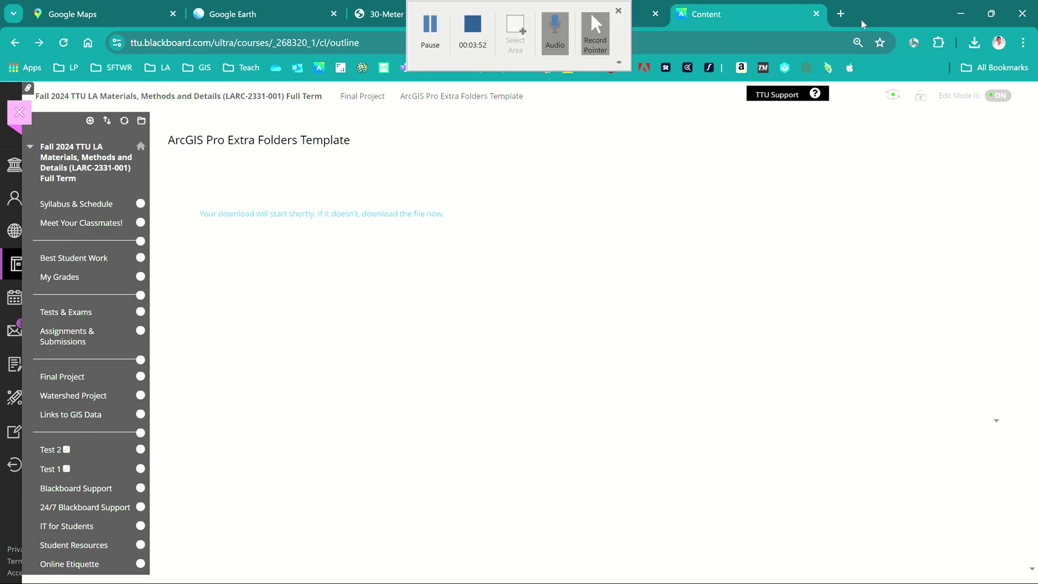
pyautogui.click(840, 13)
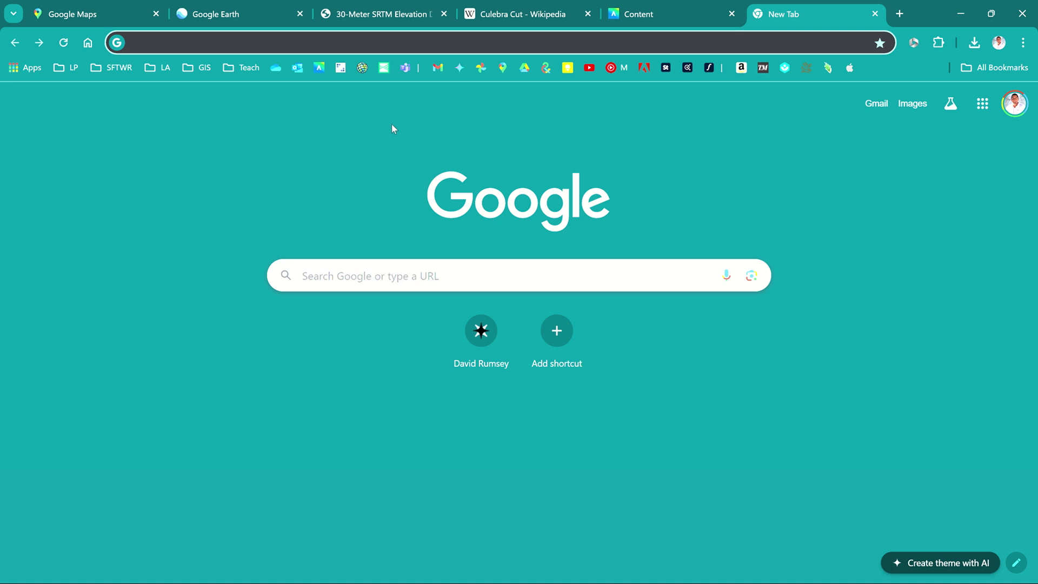
pyautogui.click(296, 69)
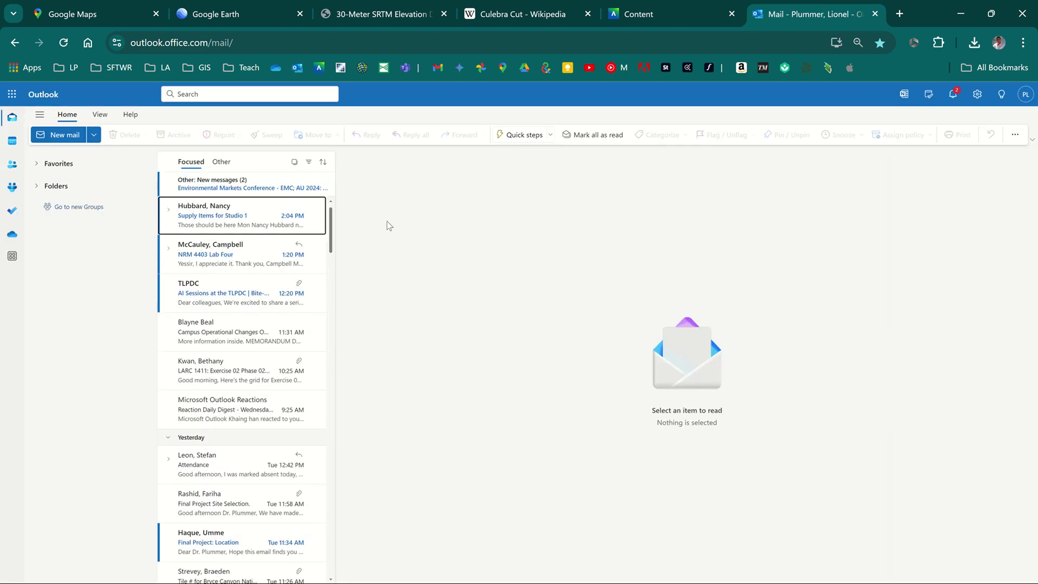
pyautogui.click(12, 95)
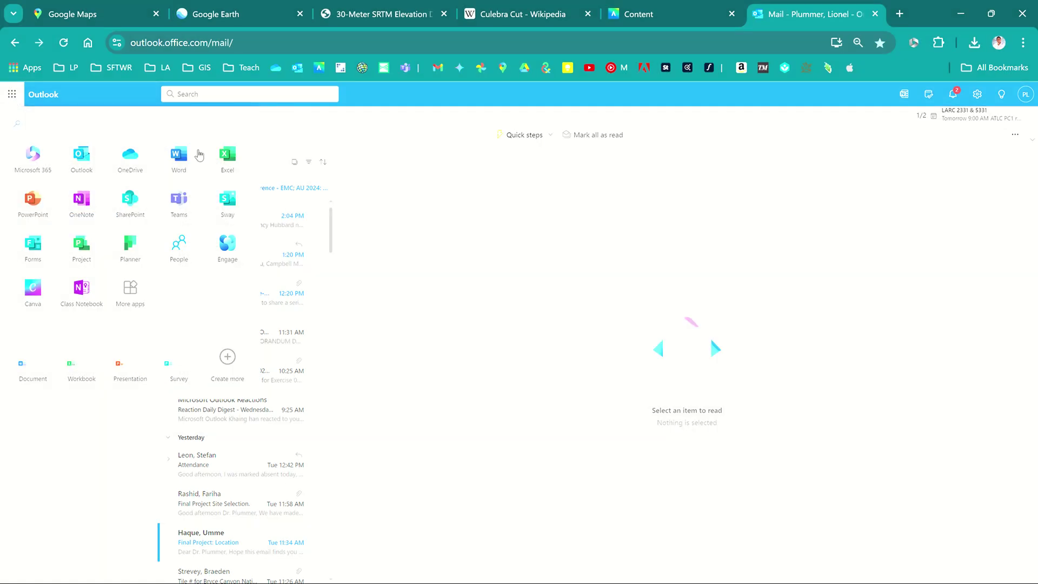
pyautogui.click(131, 164)
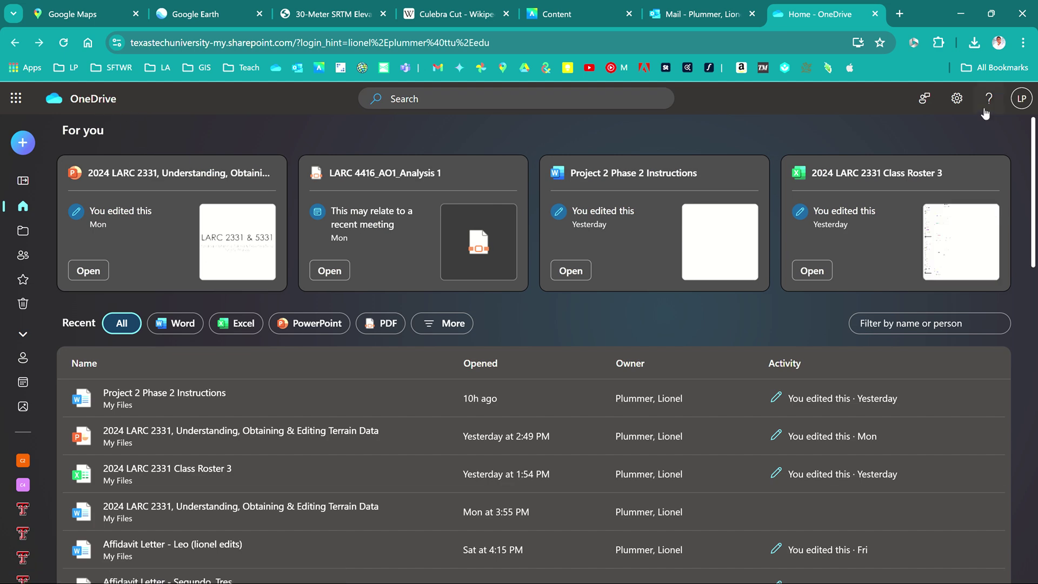
pyautogui.click(956, 99)
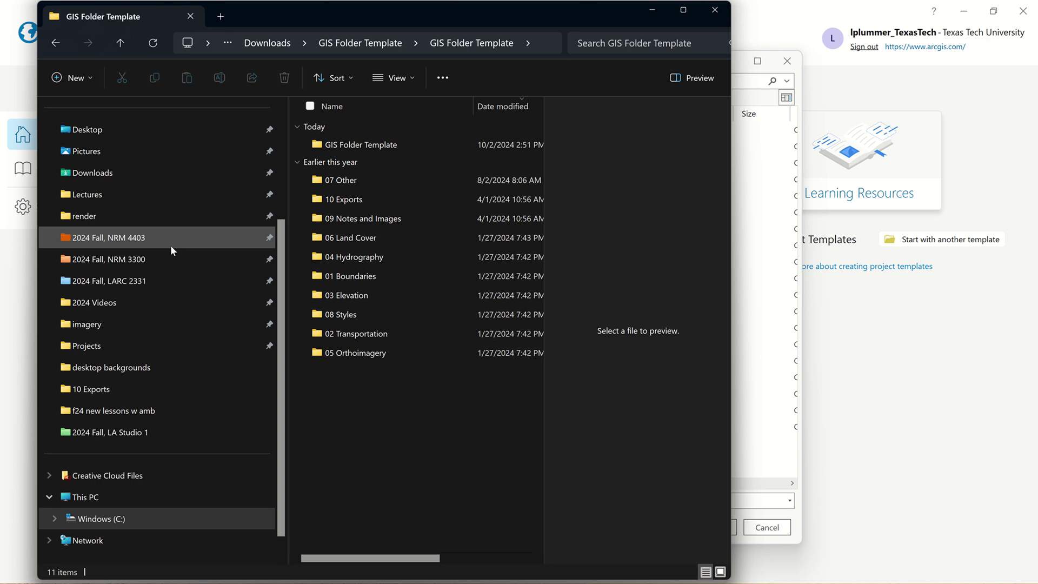
# Step: Open the synced Texas Tech University OneDrive folder in File Explorer and examine its top-level folders
pyautogui.scroll(3, 163, 392)
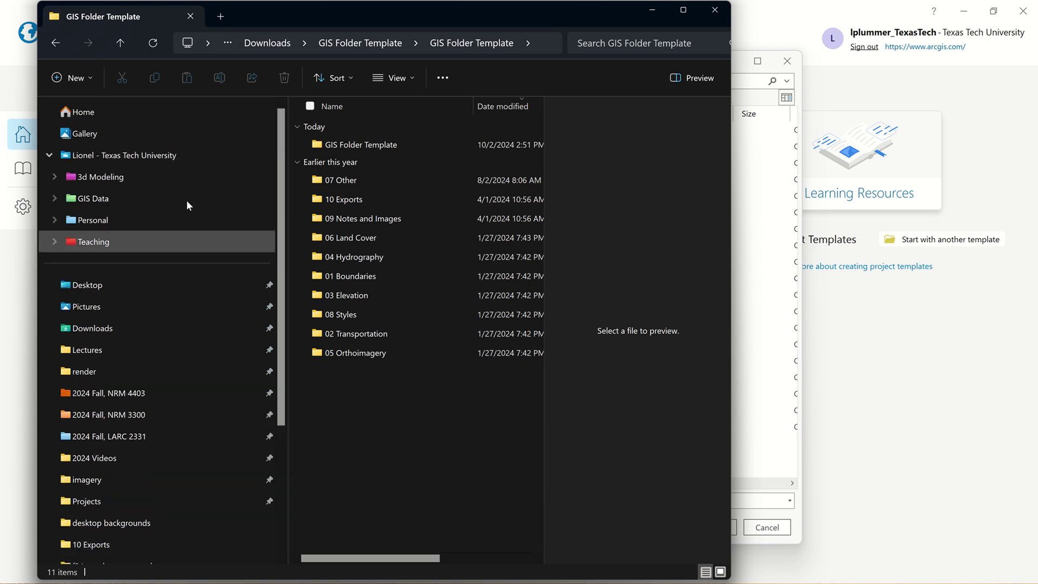
pyautogui.click(167, 156)
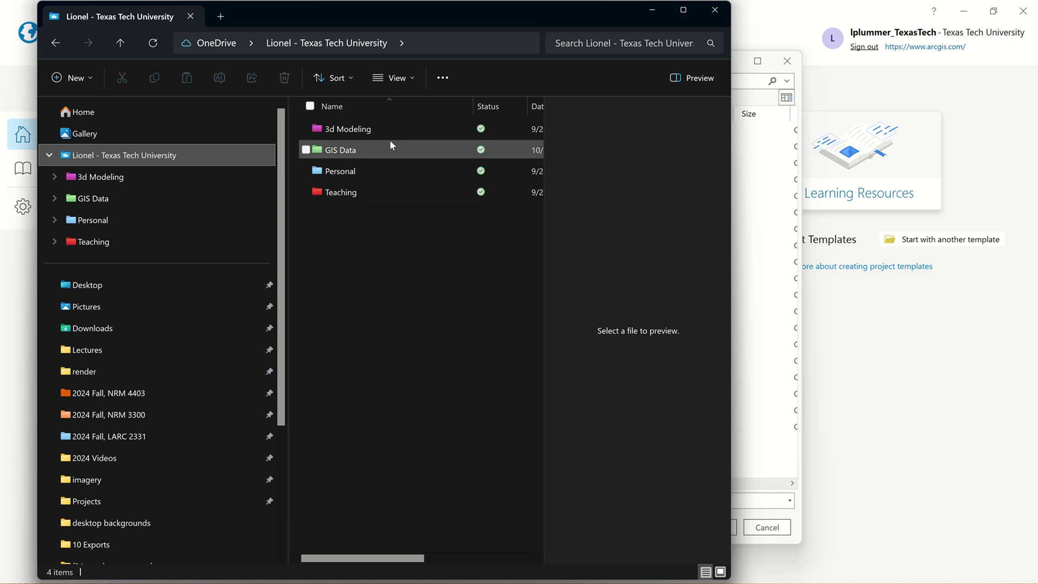
pyautogui.moveTo(390, 143)
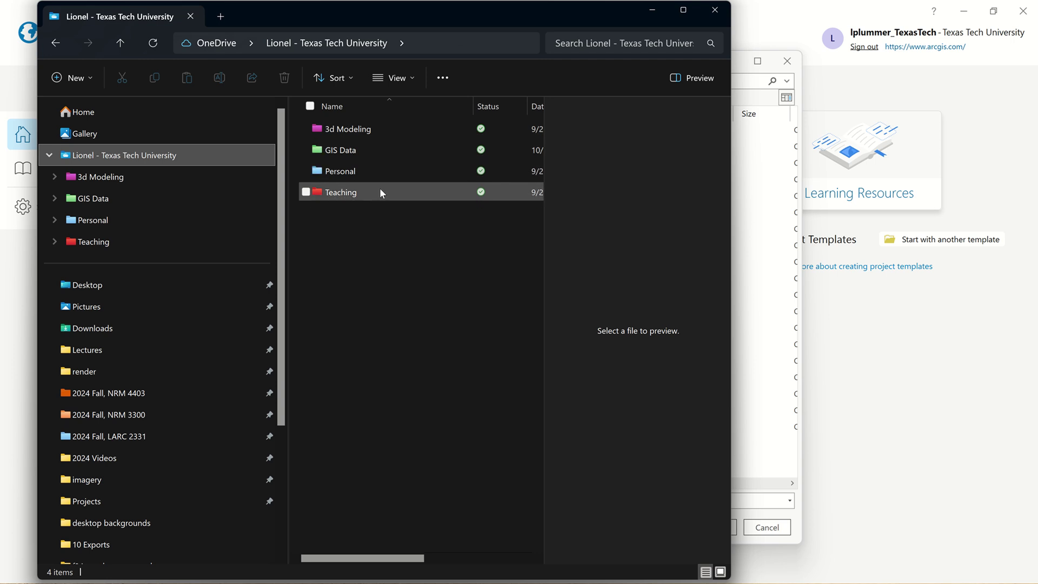
pyautogui.moveTo(379, 194)
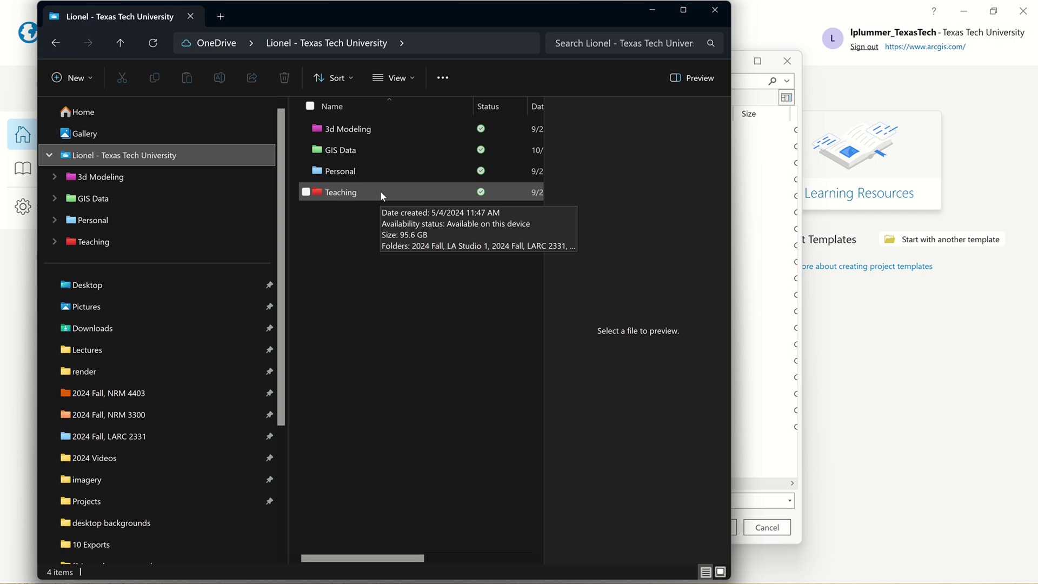
# Step: Go to Teaching\2024 Fall, LARC 2331 in File Explorer, copy that folder's path and close the window
pyautogui.doubleClick(380, 192)
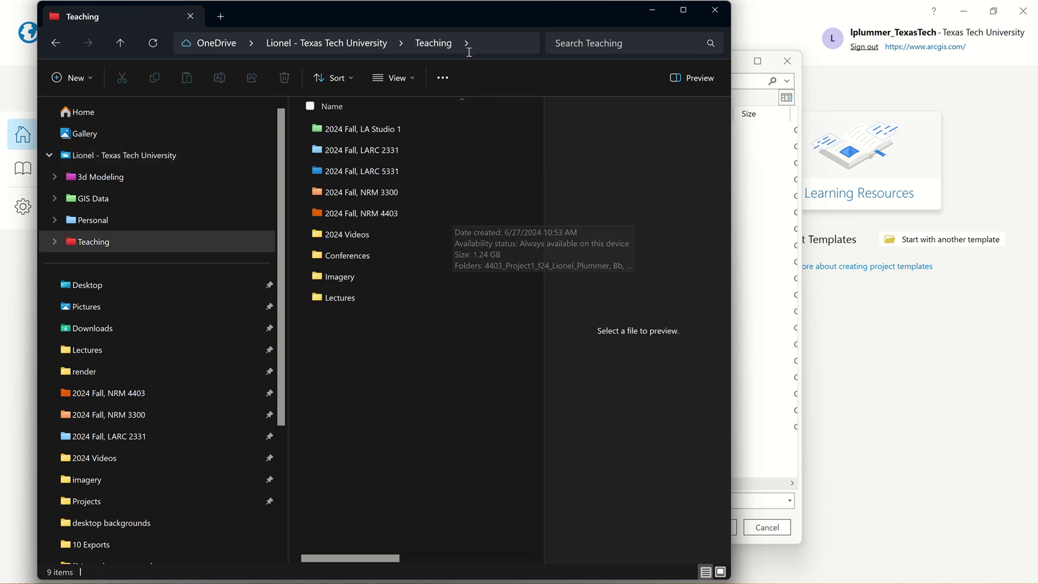
pyautogui.moveTo(475, 13); pyautogui.dragTo(563, 49)
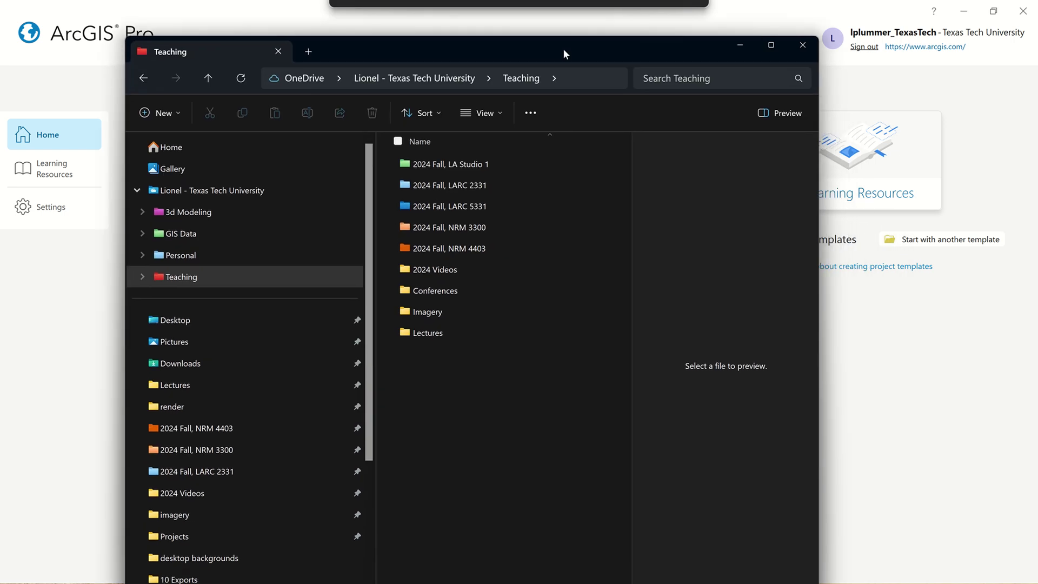
pyautogui.click(517, 184)
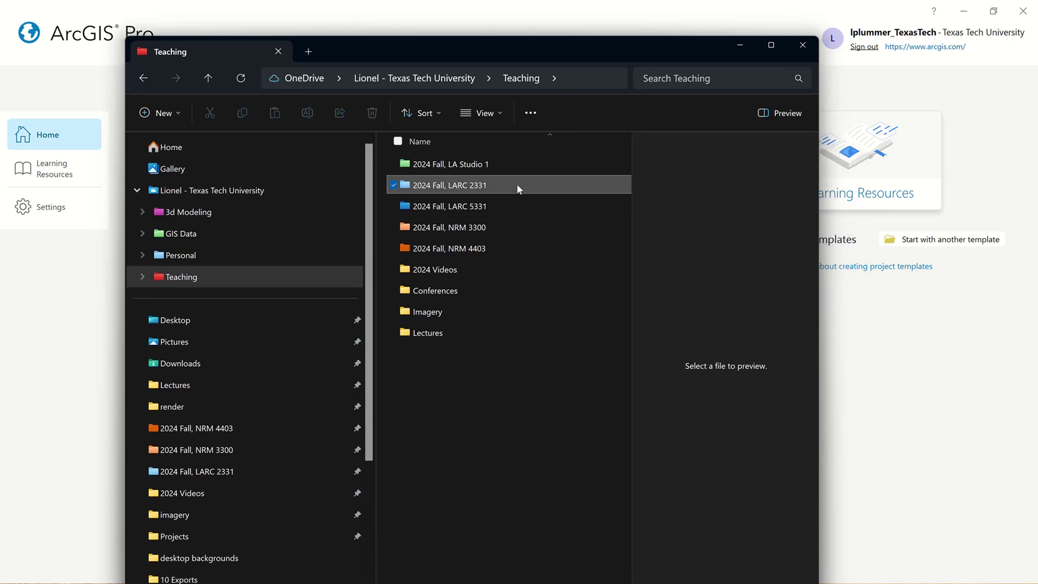
pyautogui.doubleClick(489, 186)
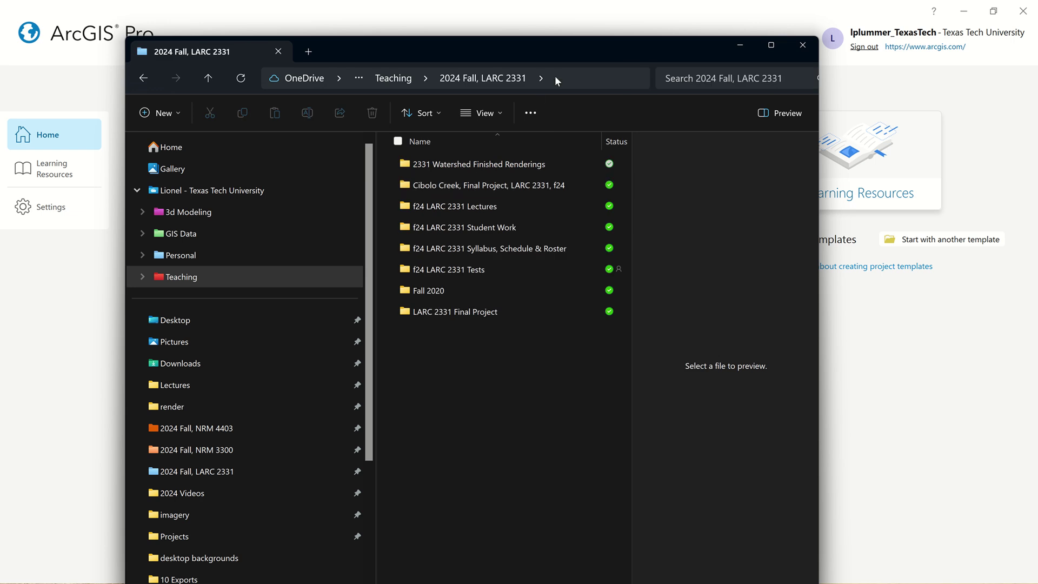
pyautogui.click(555, 77)
pyautogui.hotkey('ctrl', 'c')
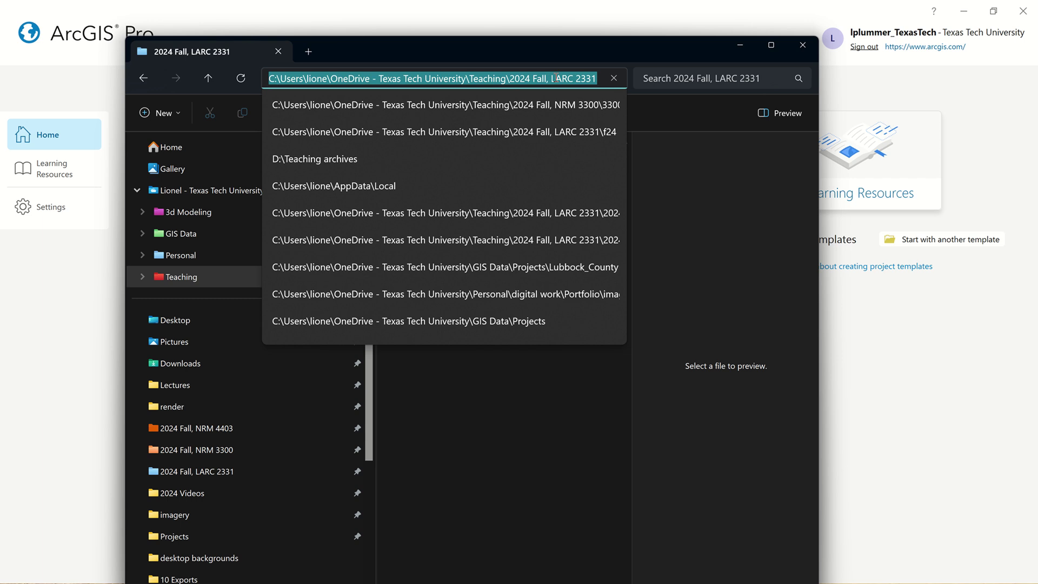
pyautogui.click(802, 45)
pyautogui.click(801, 45)
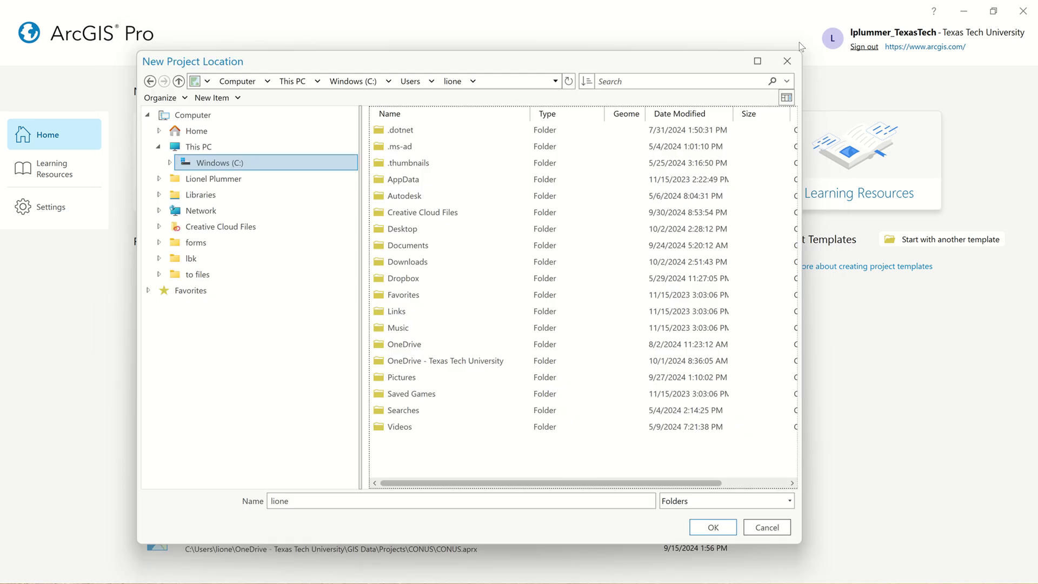
# Step: Restart browsing for the new project's location and go to the copied folder path
pyautogui.click(787, 61)
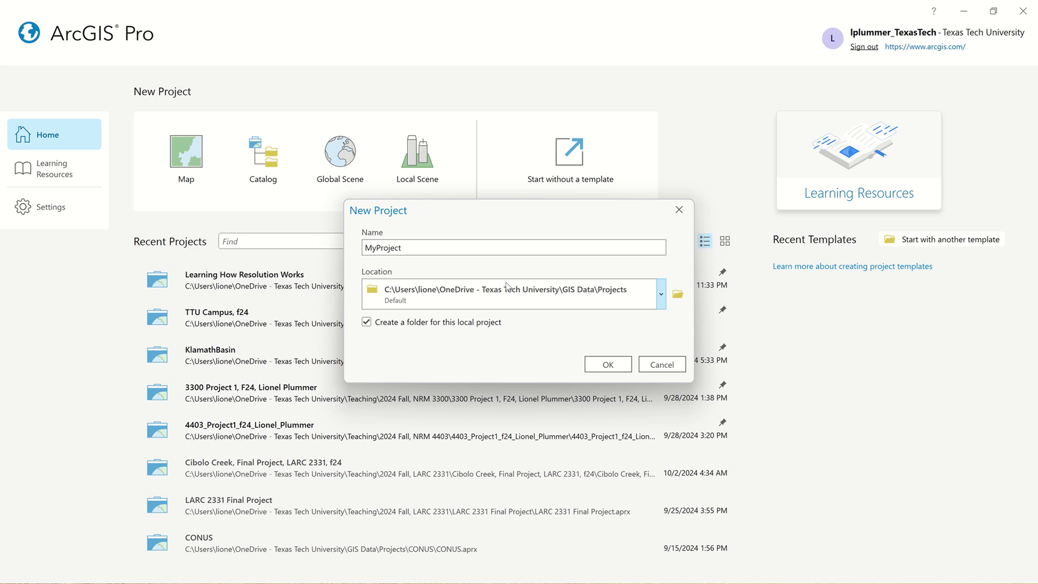
pyautogui.click(677, 295)
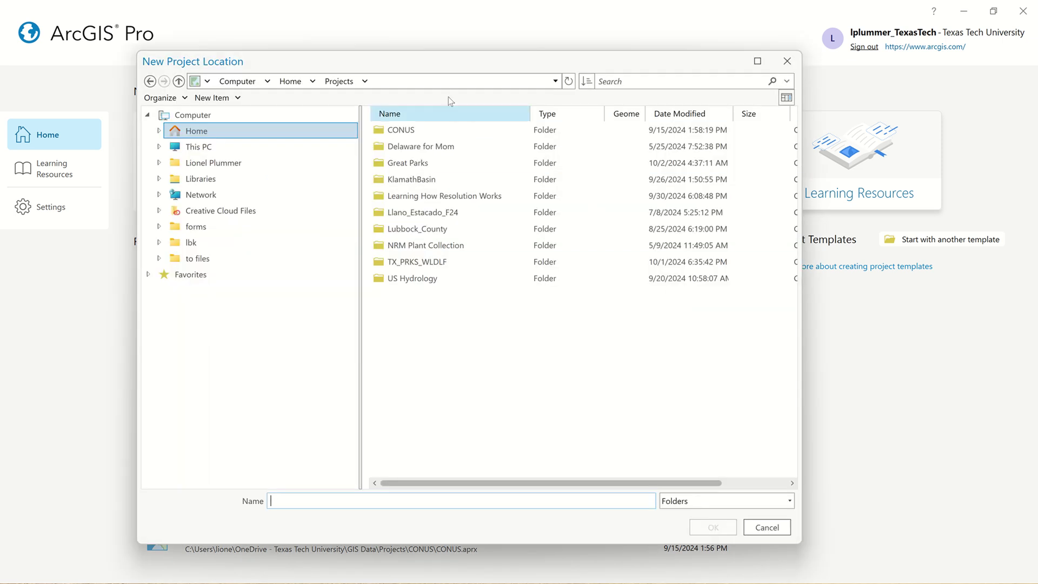
pyautogui.click(442, 79)
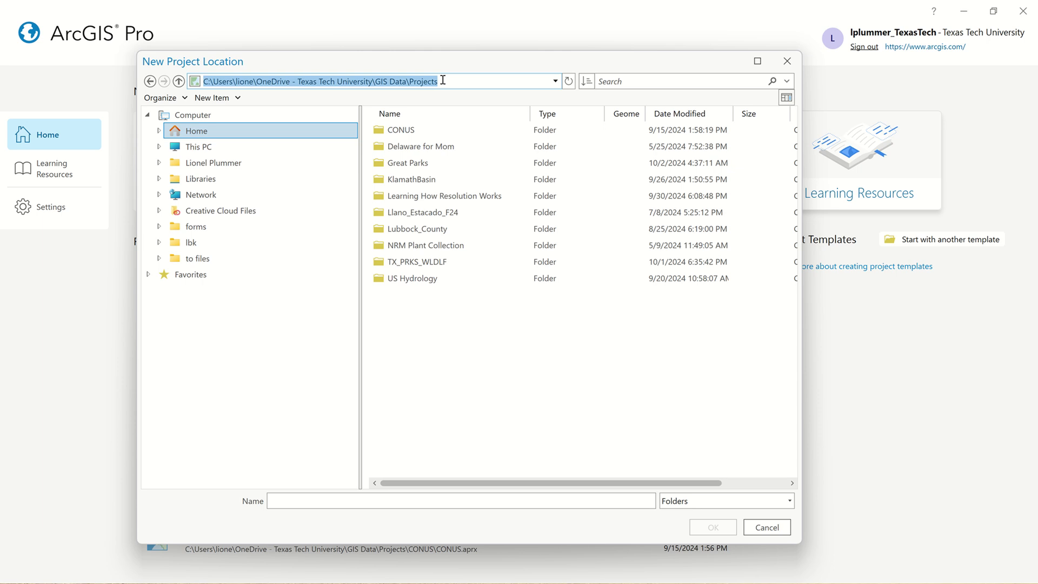
pyautogui.hotkey('ctrl', 'v')
pyautogui.press('Return')
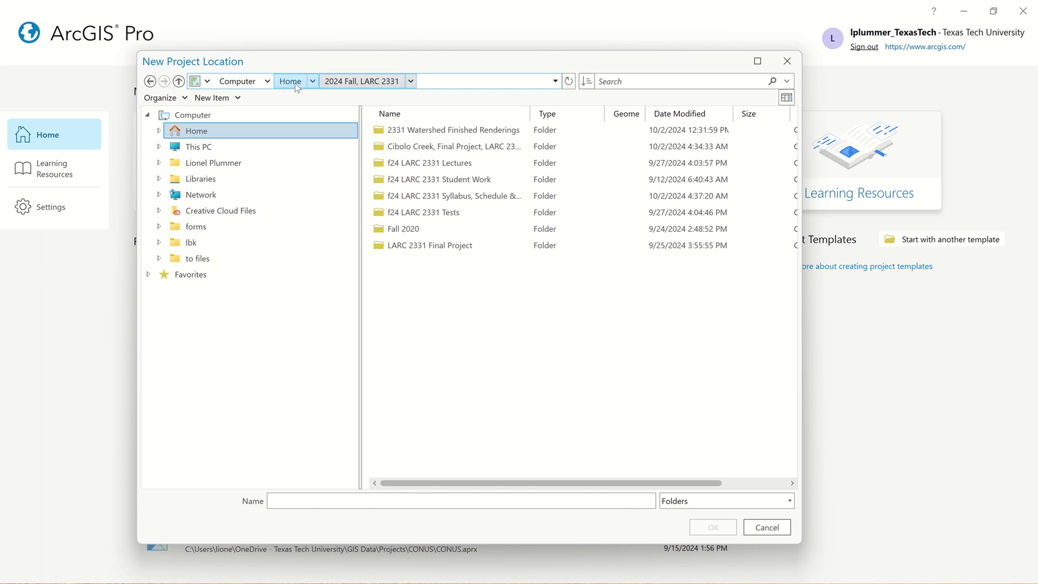
# Step: Set the project location to the 2024 Fall, LARC 2331 folder listed under Home
pyautogui.click(313, 82)
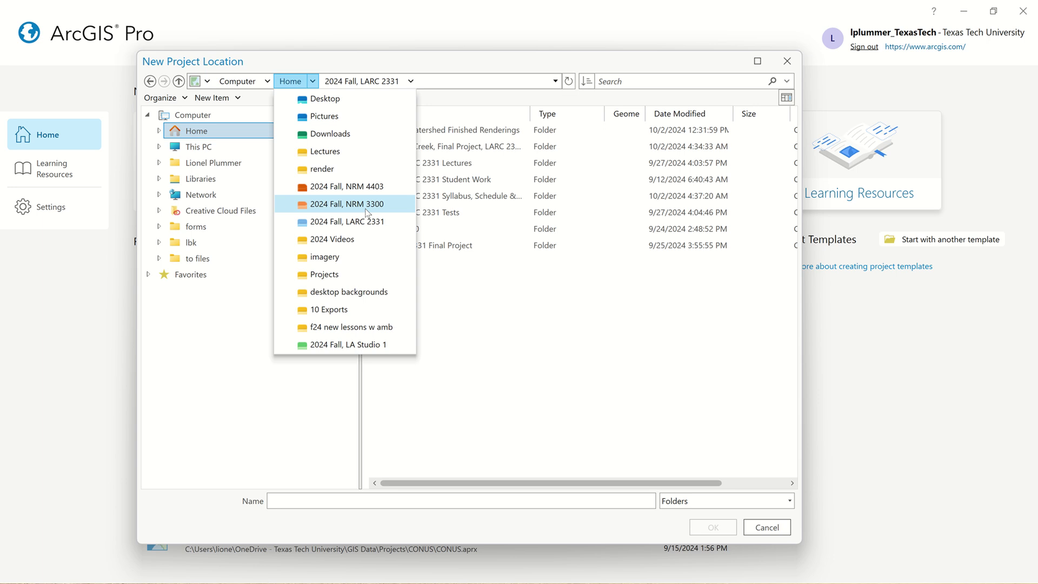
pyautogui.click(331, 186)
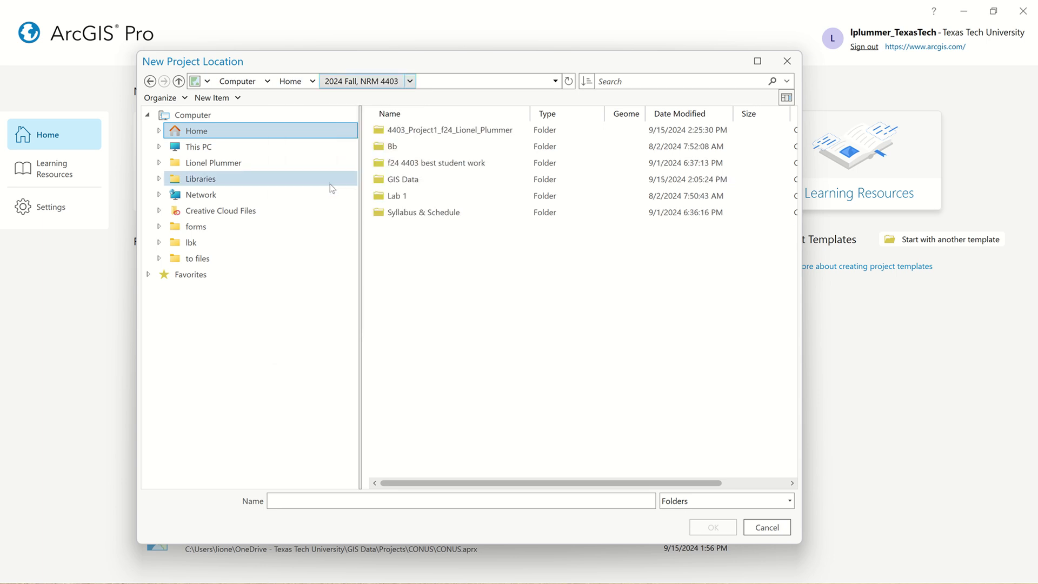
pyautogui.click(294, 83)
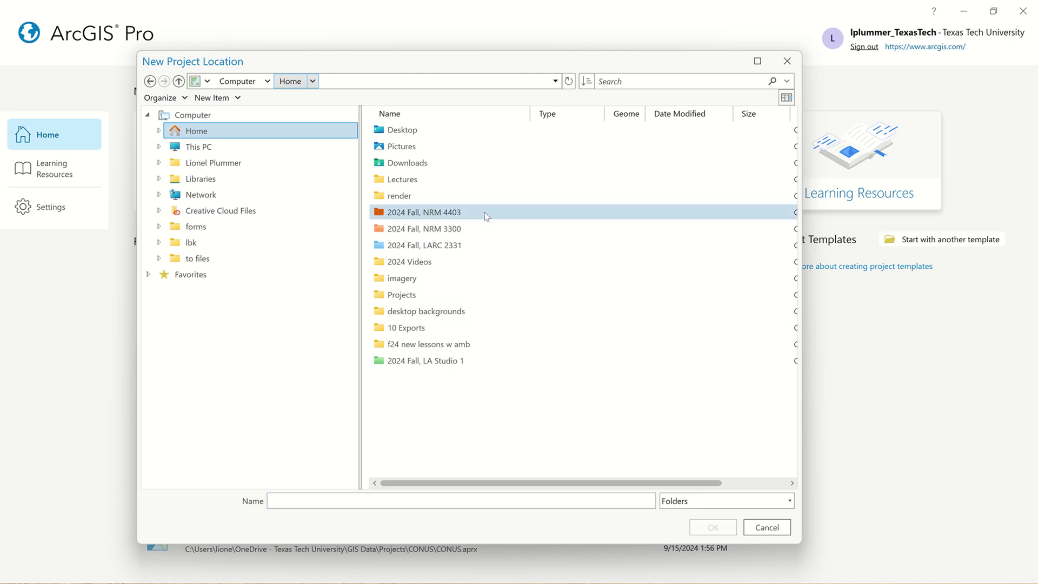
pyautogui.click(456, 246)
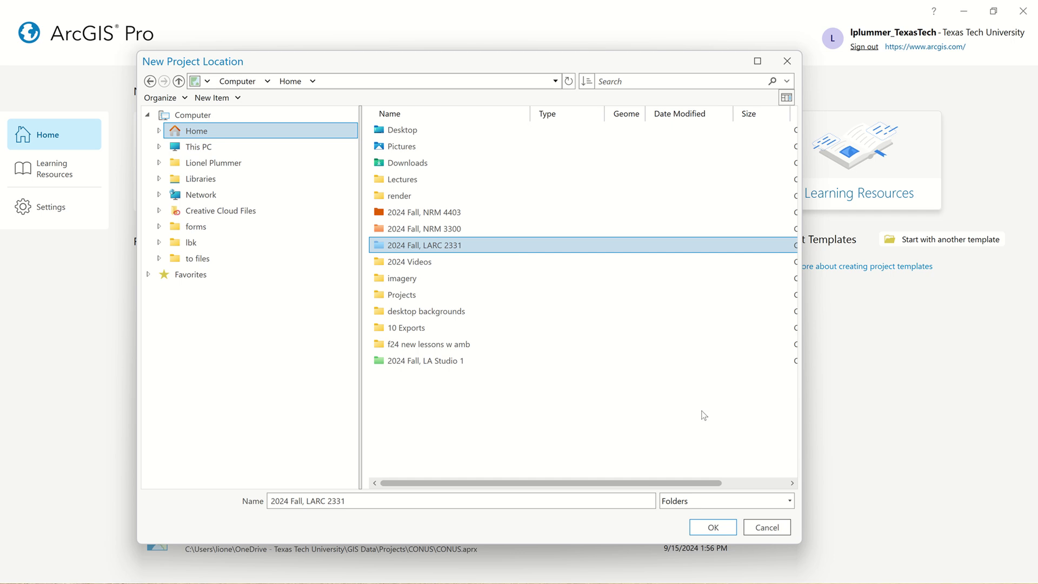
pyautogui.click(719, 524)
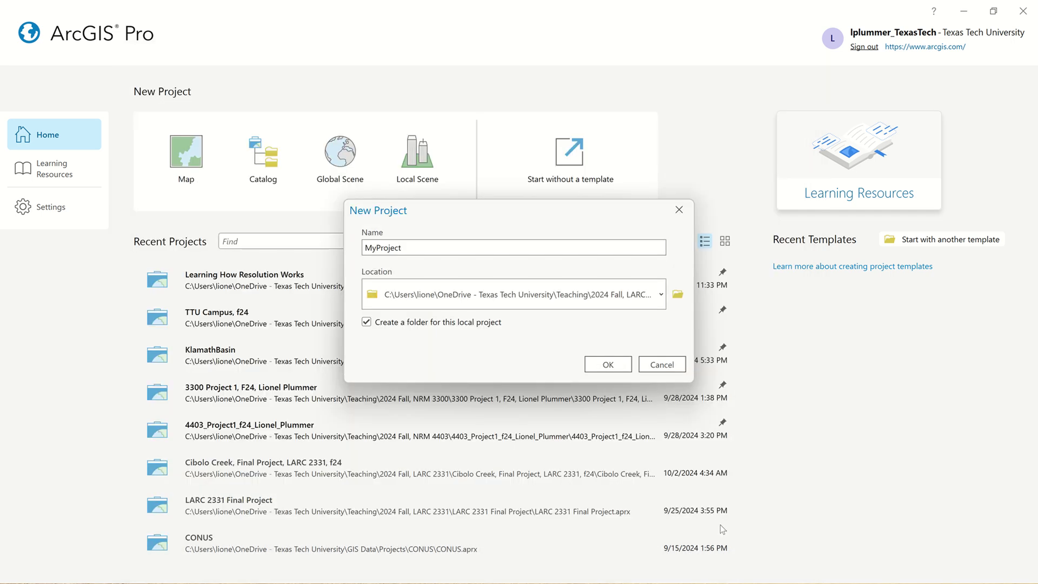
# Step: Name the new project "LARC 2331, Panama Canal, f24" and create it
pyautogui.doubleClick(432, 244)
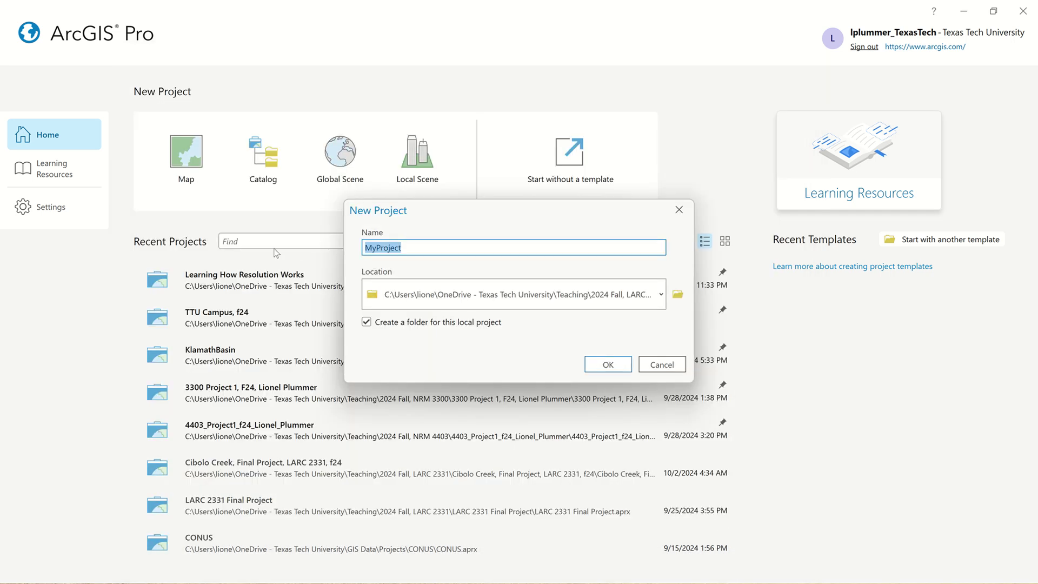
pyautogui.press('BackSpace')
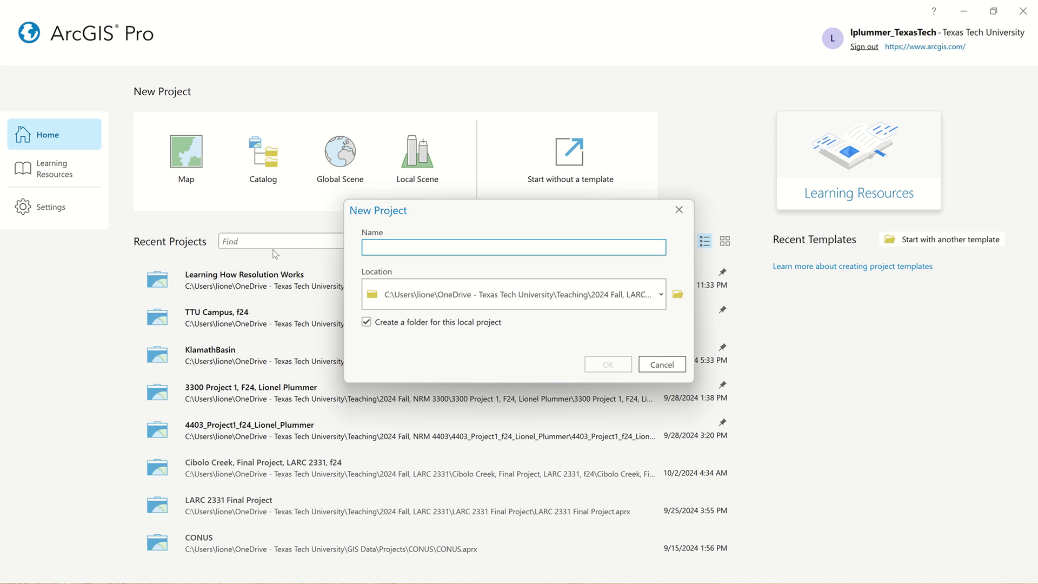
pyautogui.press('capslock')
pyautogui.write('LA')
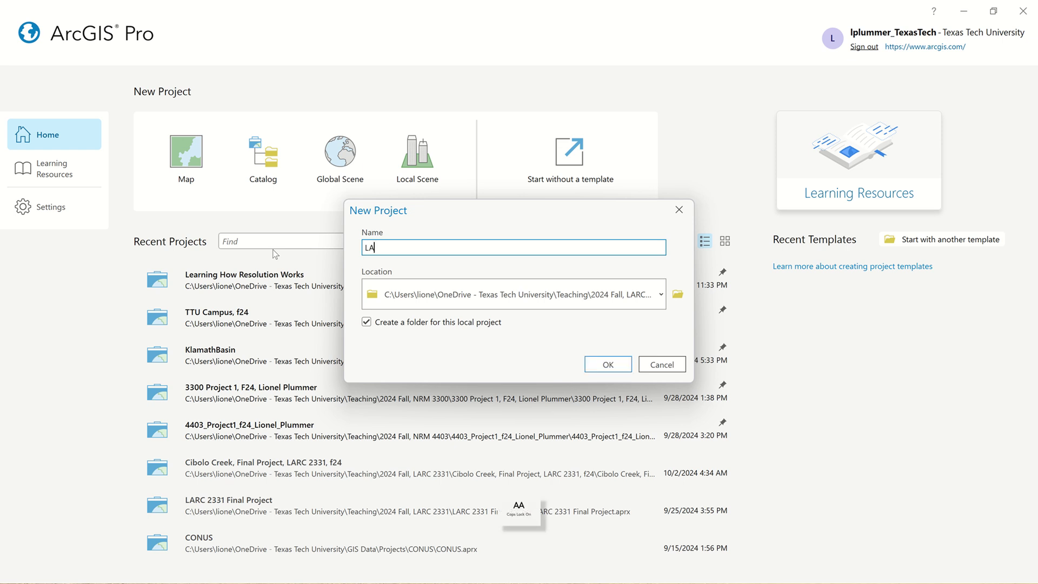
pyautogui.write('RC 2331')
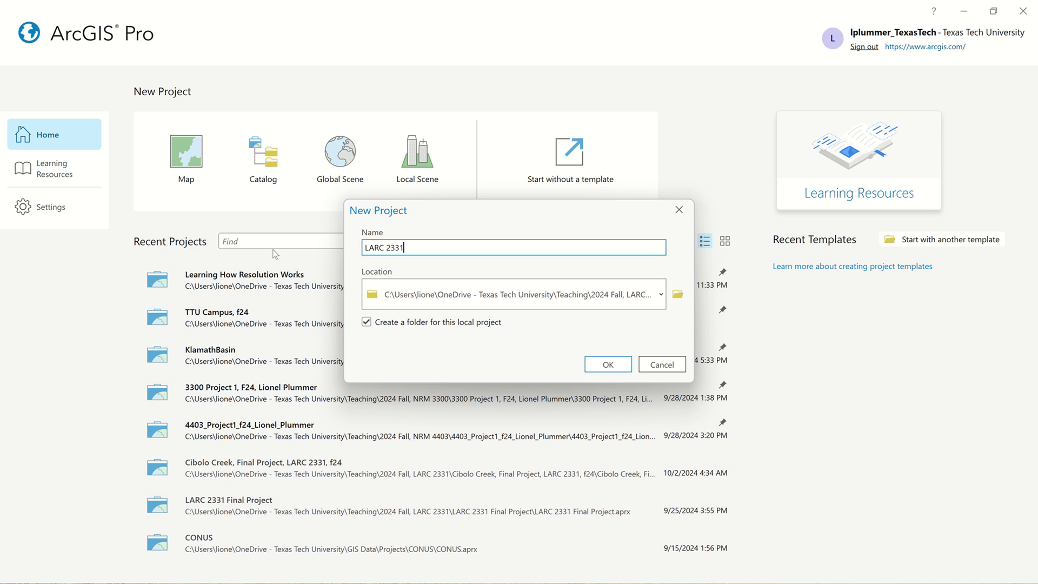
pyautogui.press('capslock')
pyautogui.write(', Panama Canal')
pyautogui.write(', f')
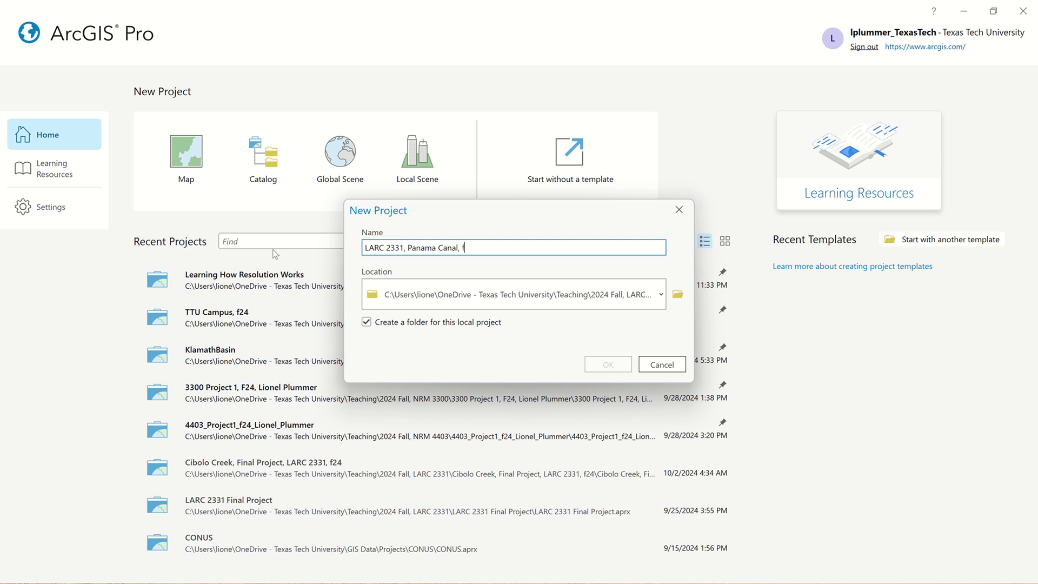
pyautogui.write('24')
pyautogui.click(614, 366)
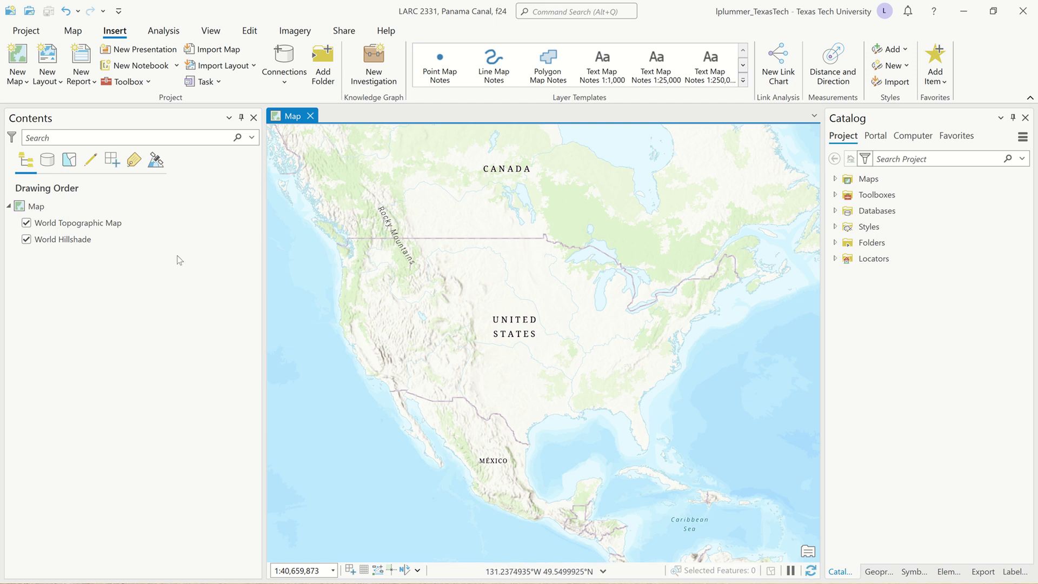
# Step: Zoom the map to the full extent of the World Topographic Map layer
pyautogui.click(89, 226)
pyautogui.rightClick(89, 226)
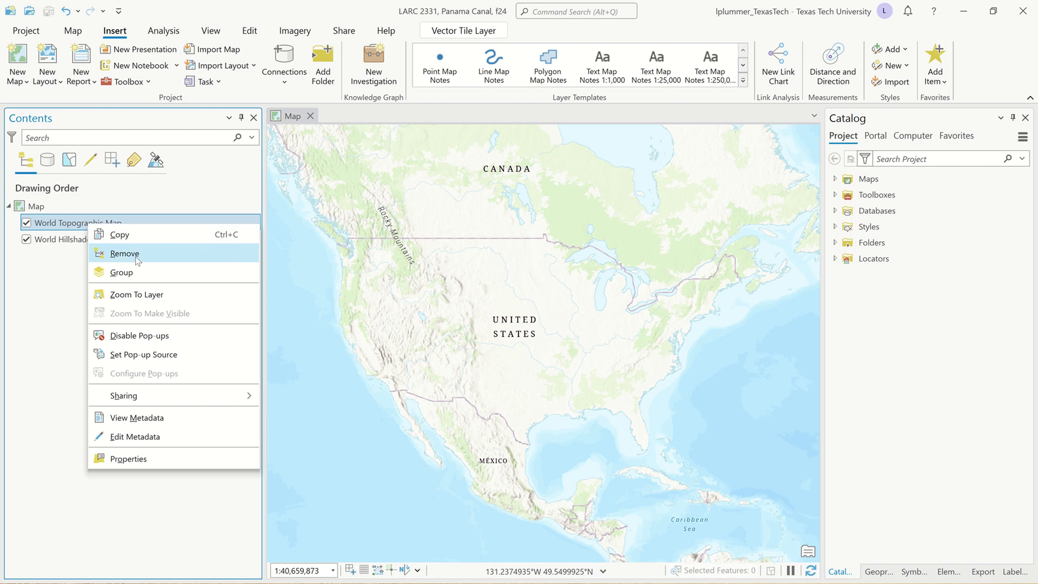
pyautogui.click(145, 294)
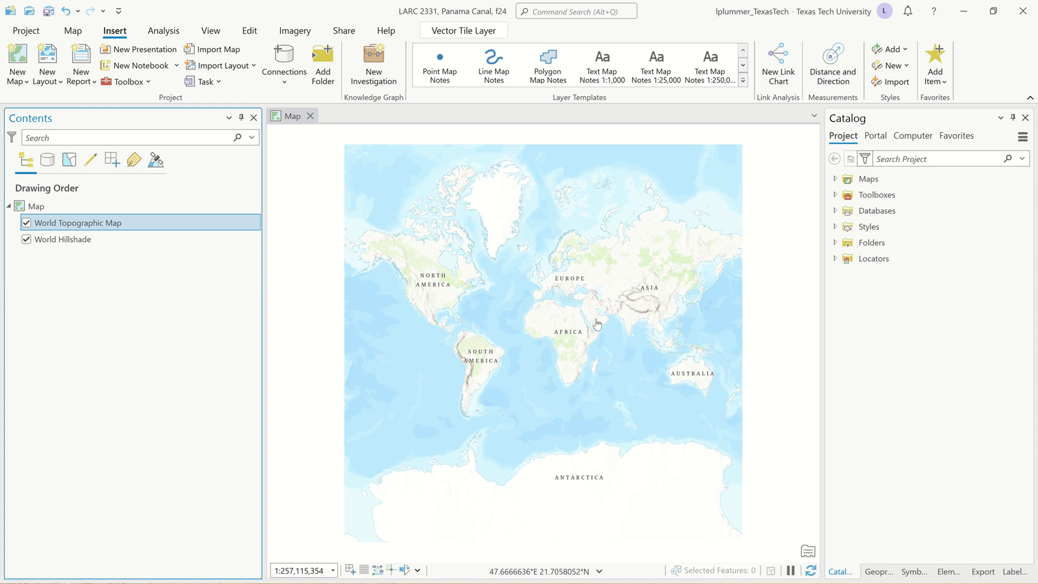
# Step: Bring the Panama Canal area between Colón and Panama City into close view on the map
pyautogui.scroll(4, 448, 332)
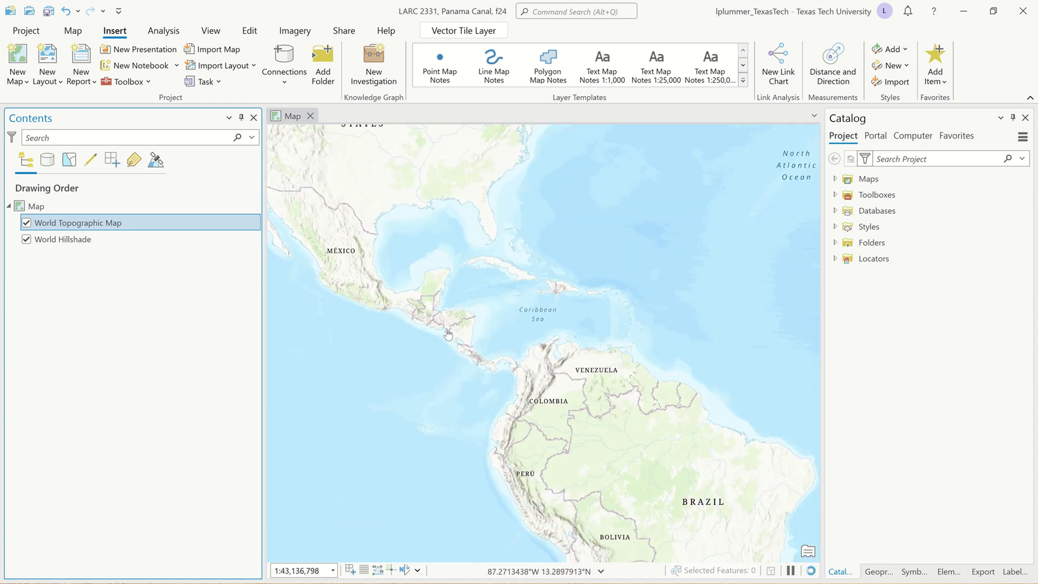
pyautogui.scroll(5, 448, 332)
pyautogui.click(480, 272)
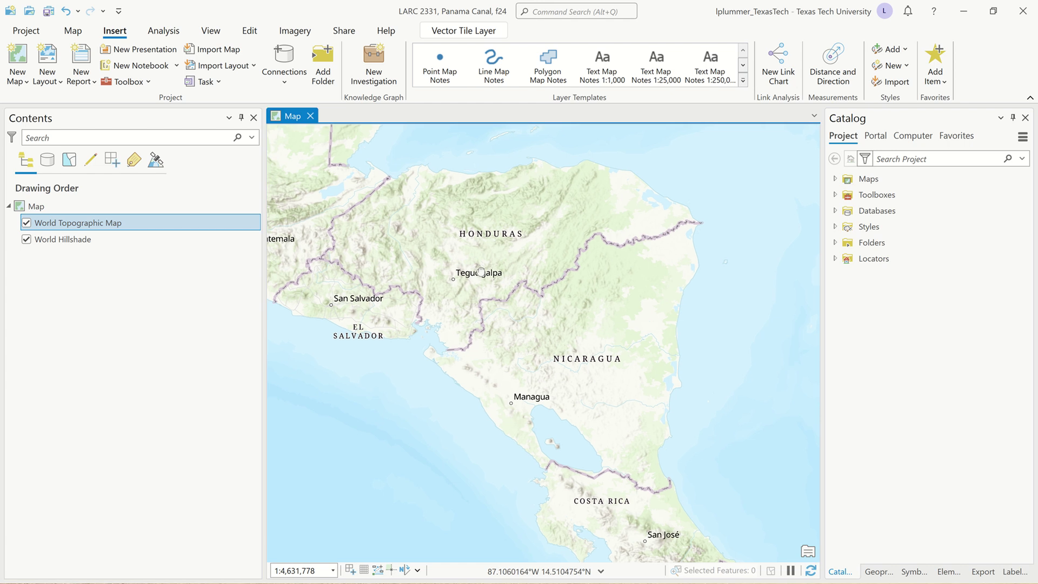
pyautogui.moveTo(480, 272); pyautogui.dragTo(591, 374)
pyautogui.scroll(-2, 506, 298)
pyautogui.scroll(3, 698, 428)
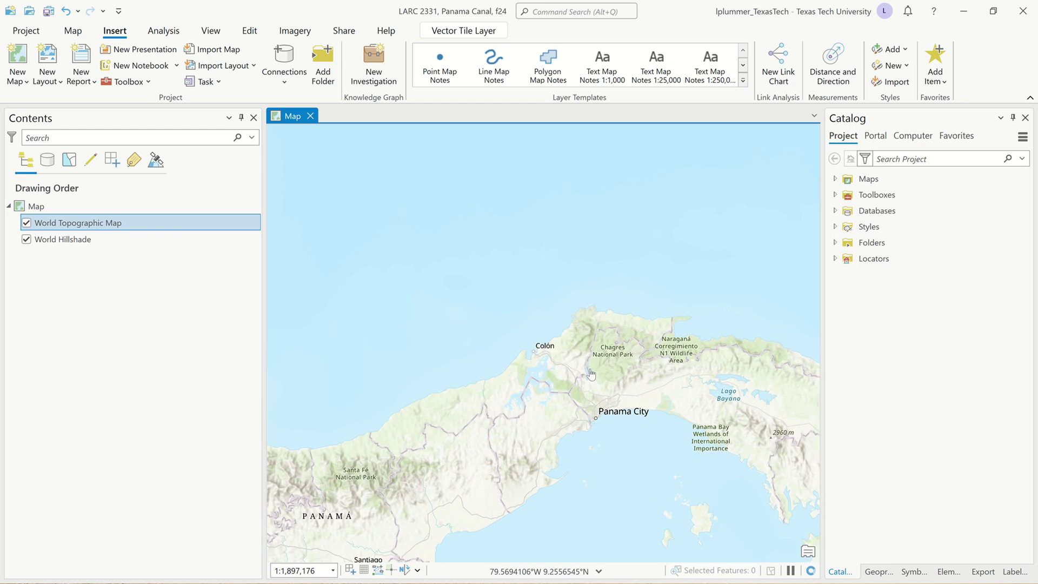
pyautogui.scroll(3, 591, 374)
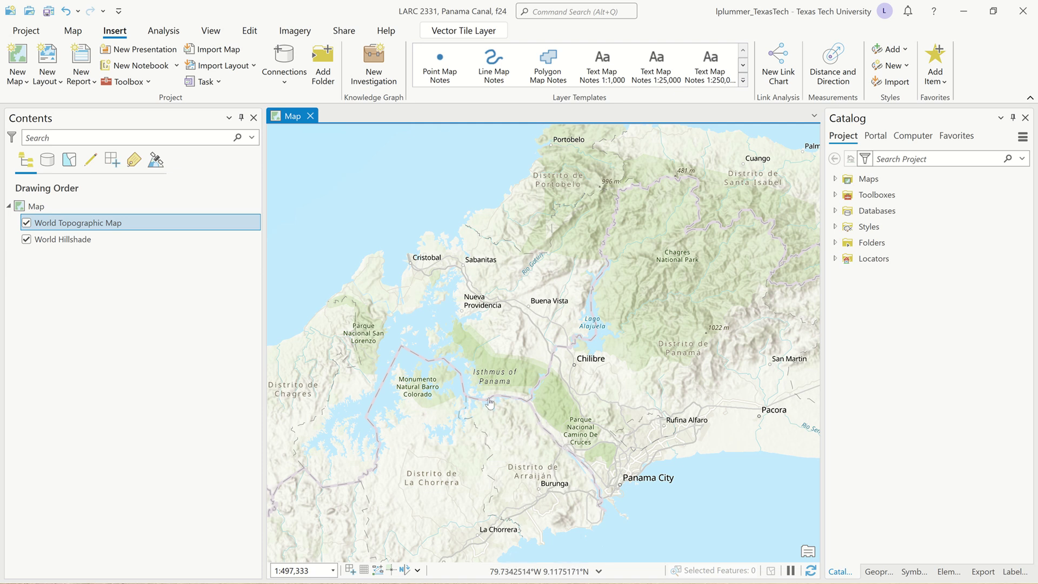
pyautogui.scroll(2, 489, 402)
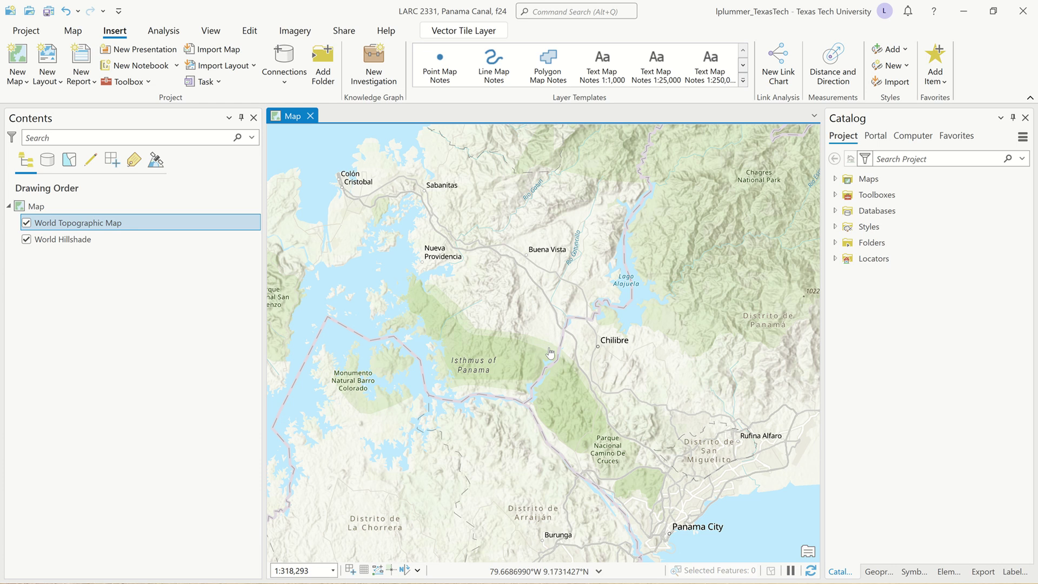
pyautogui.moveTo(550, 352); pyautogui.dragTo(586, 281)
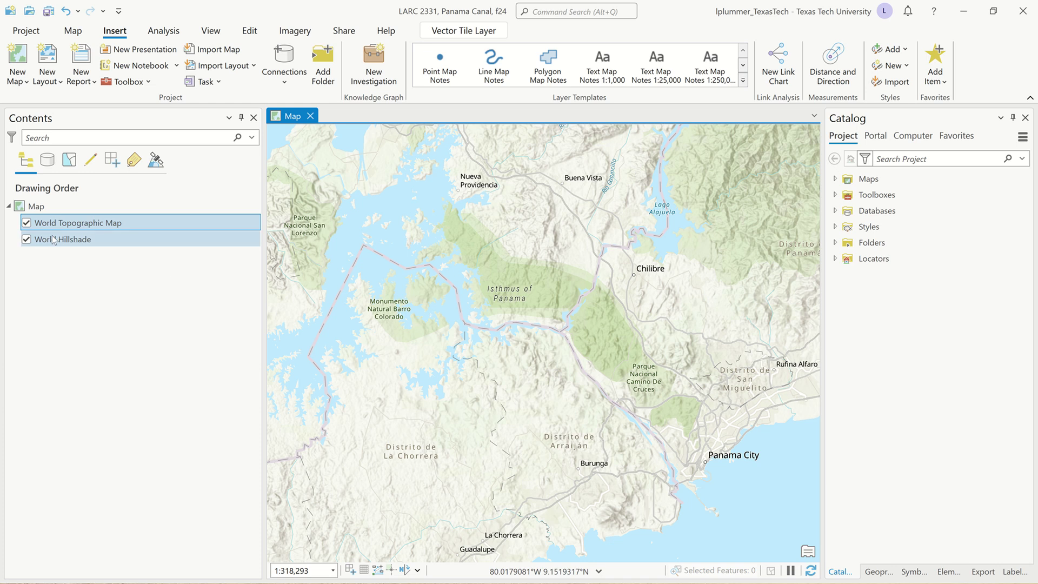
# Step: Open the map's properties and change its name to "Panama Canal"
pyautogui.doubleClick(37, 205)
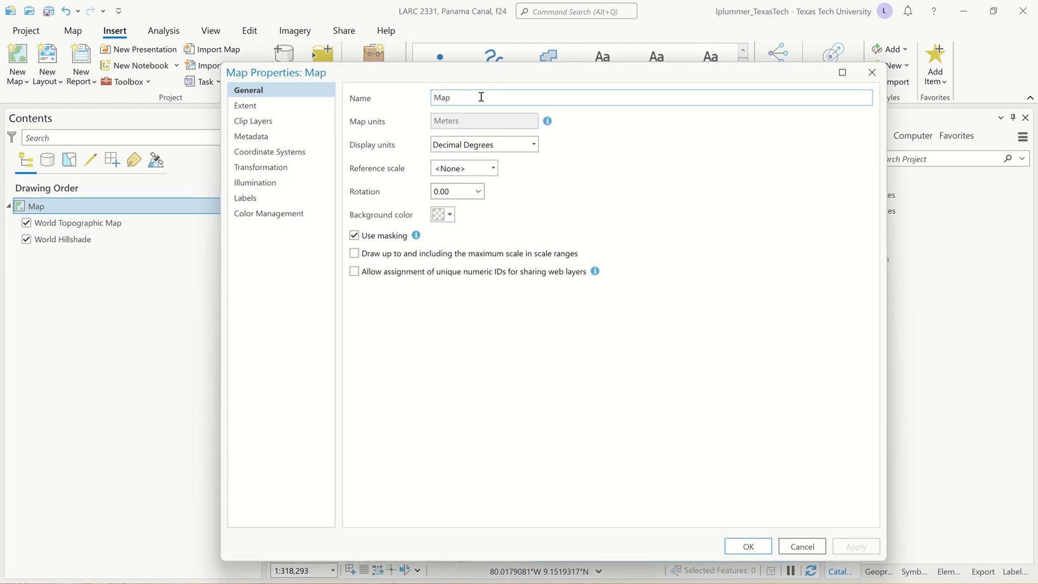
pyautogui.moveTo(480, 98); pyautogui.dragTo(361, 81)
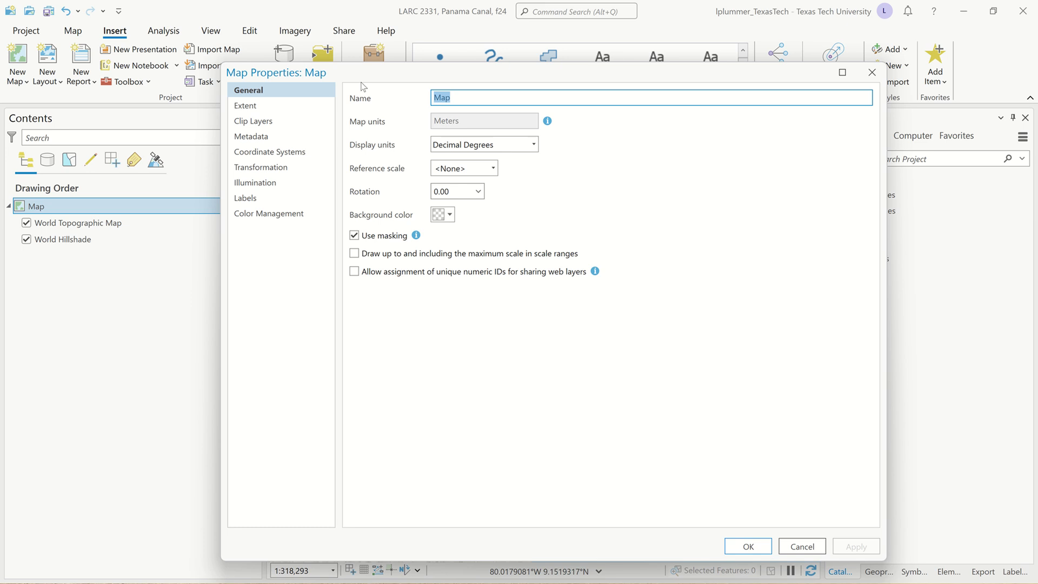
pyautogui.write('Panama Canal')
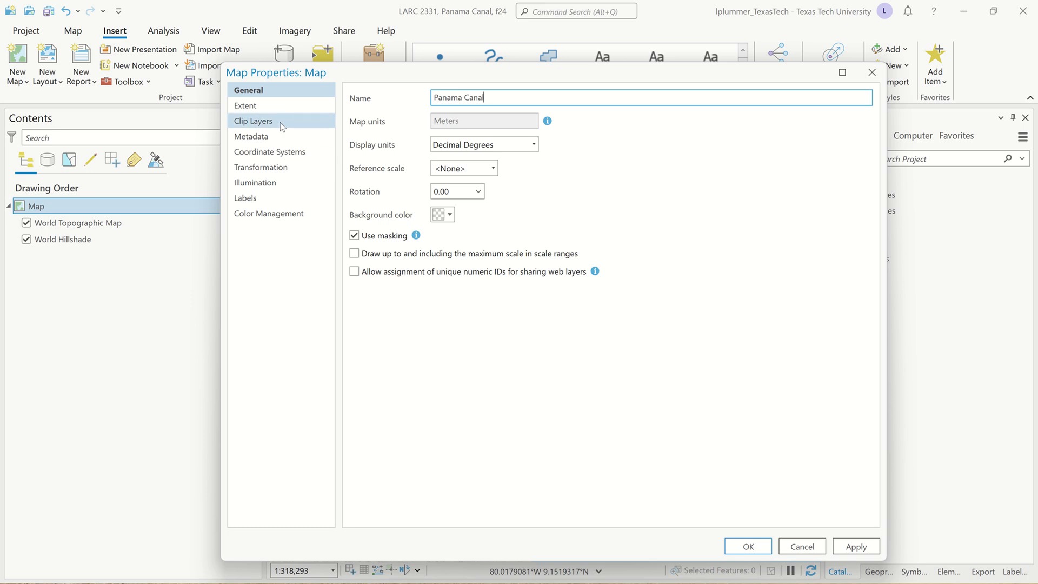
# Step: Search the XY coordinate systems available in the map's properties for "Panama"
pyautogui.click(292, 154)
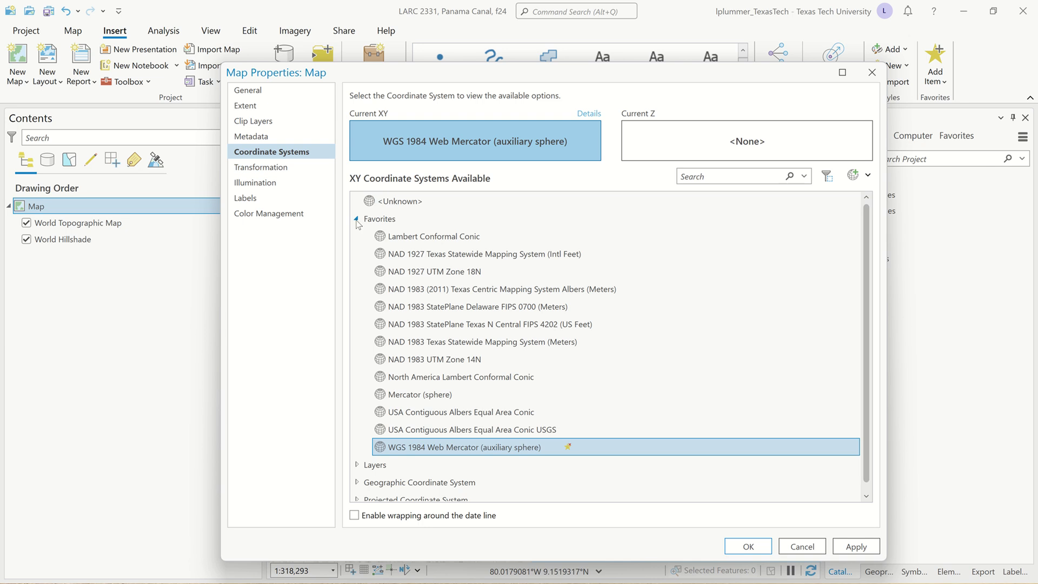
pyautogui.click(356, 219)
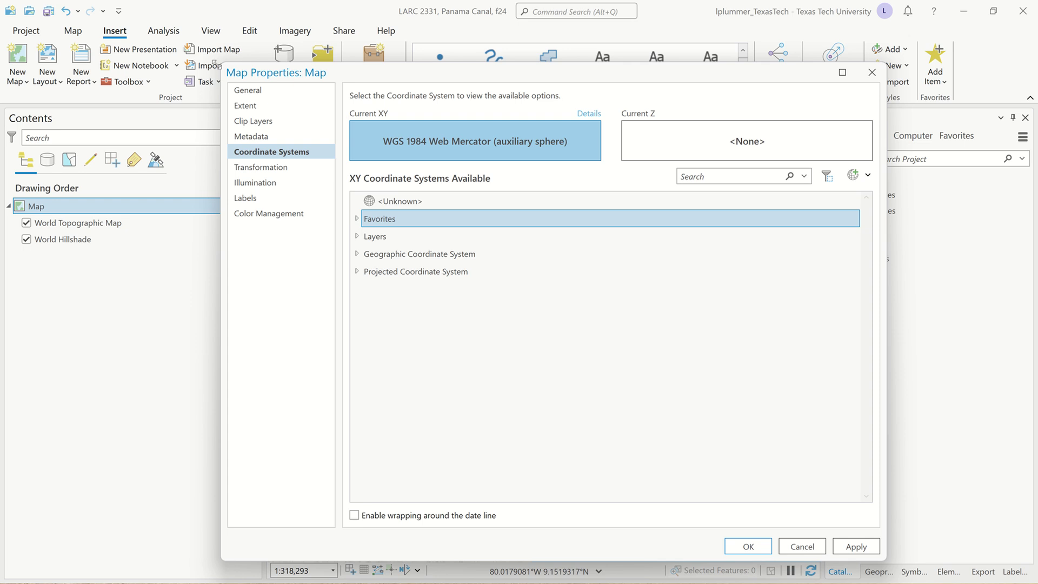
pyautogui.moveTo(222, 61); pyautogui.dragTo(375, 224)
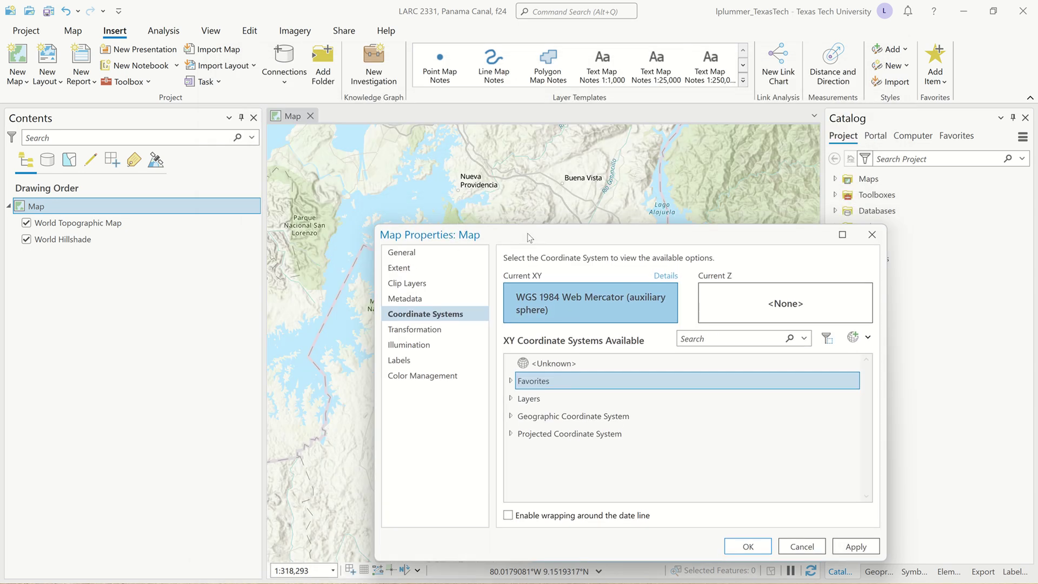
pyautogui.moveTo(527, 237); pyautogui.dragTo(520, 161)
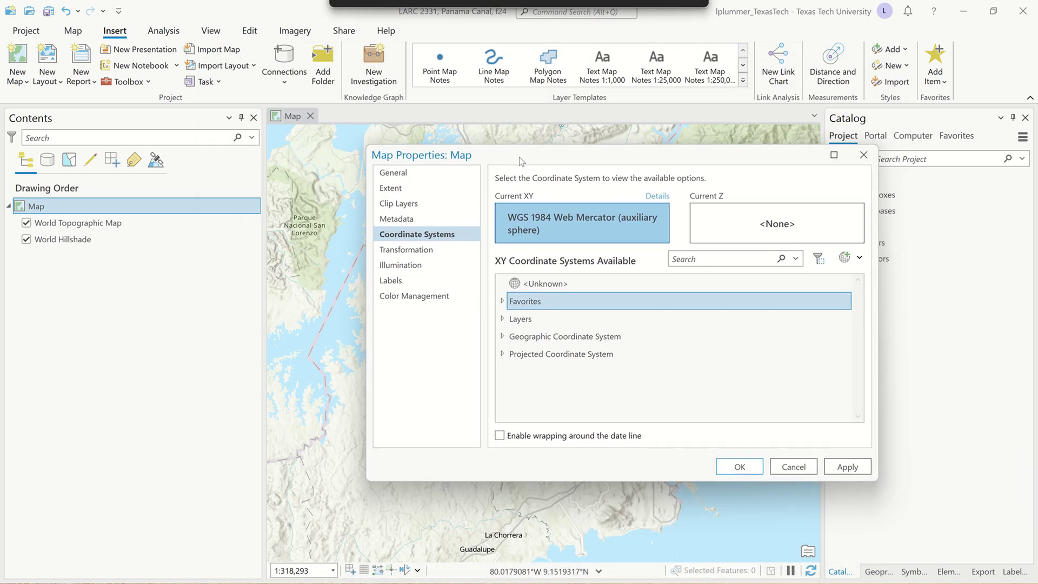
pyautogui.click(692, 258)
pyautogui.write('P')
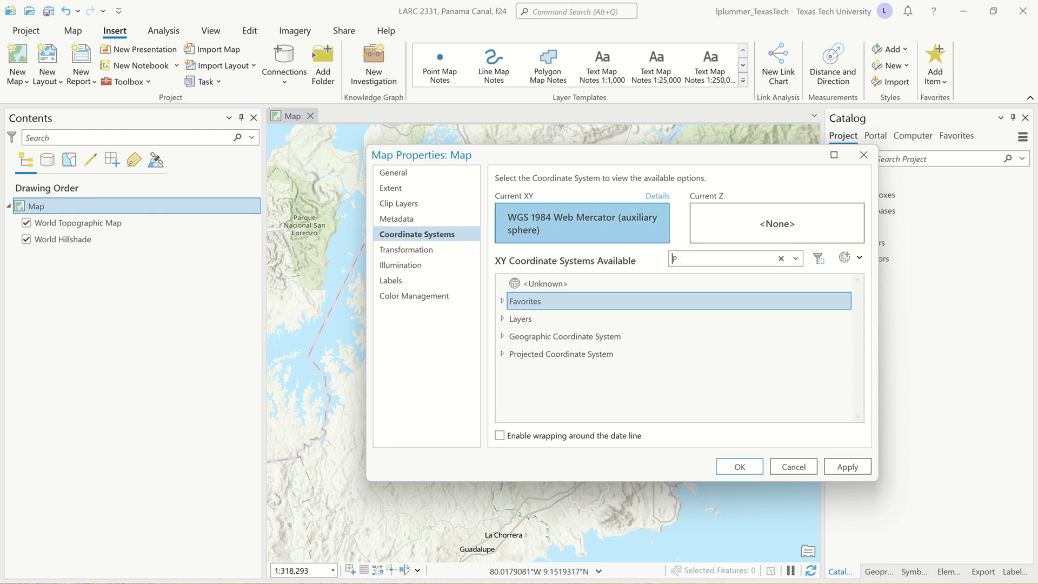
pyautogui.write('anama')
pyautogui.click(818, 259)
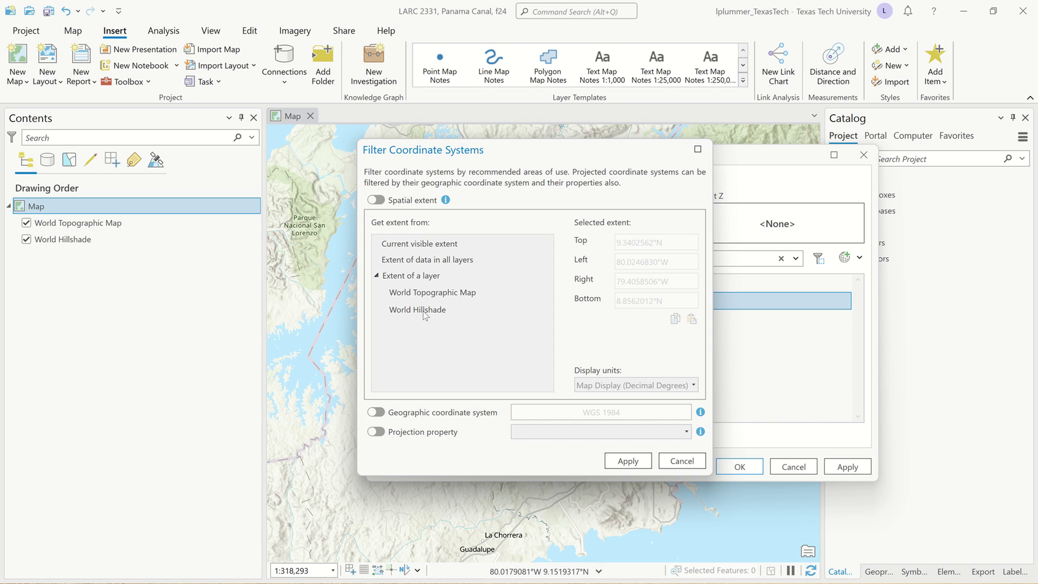
pyautogui.click(373, 200)
pyautogui.click(414, 246)
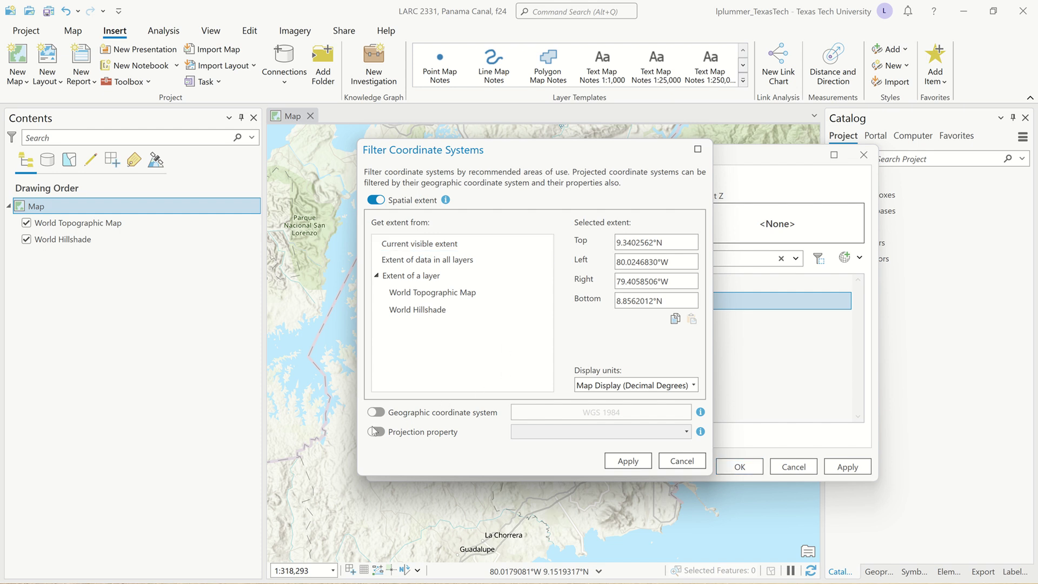
pyautogui.click(382, 413)
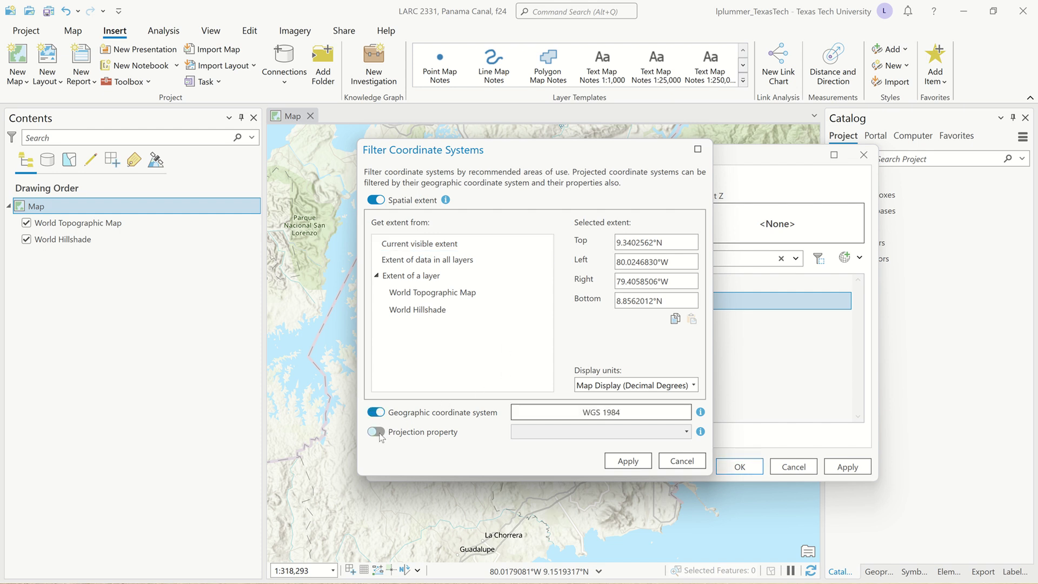
pyautogui.click(379, 435)
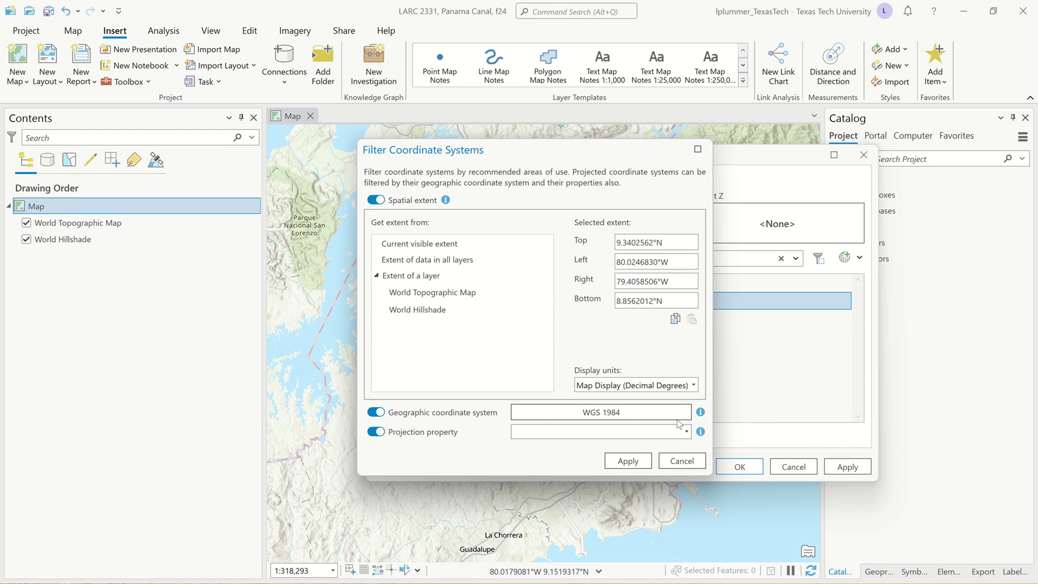
pyautogui.click(687, 433)
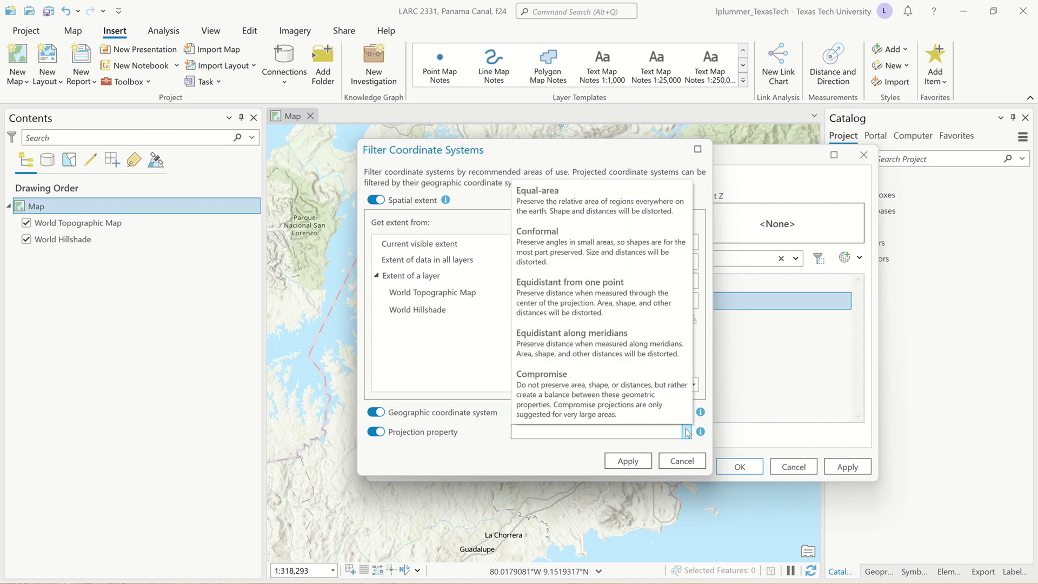
pyautogui.click(603, 246)
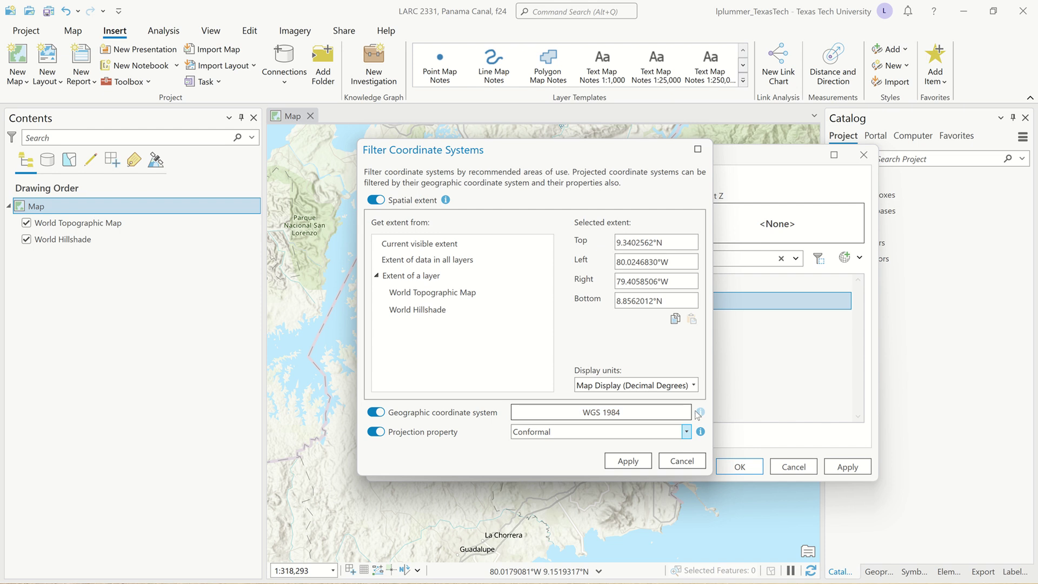
pyautogui.click(681, 461)
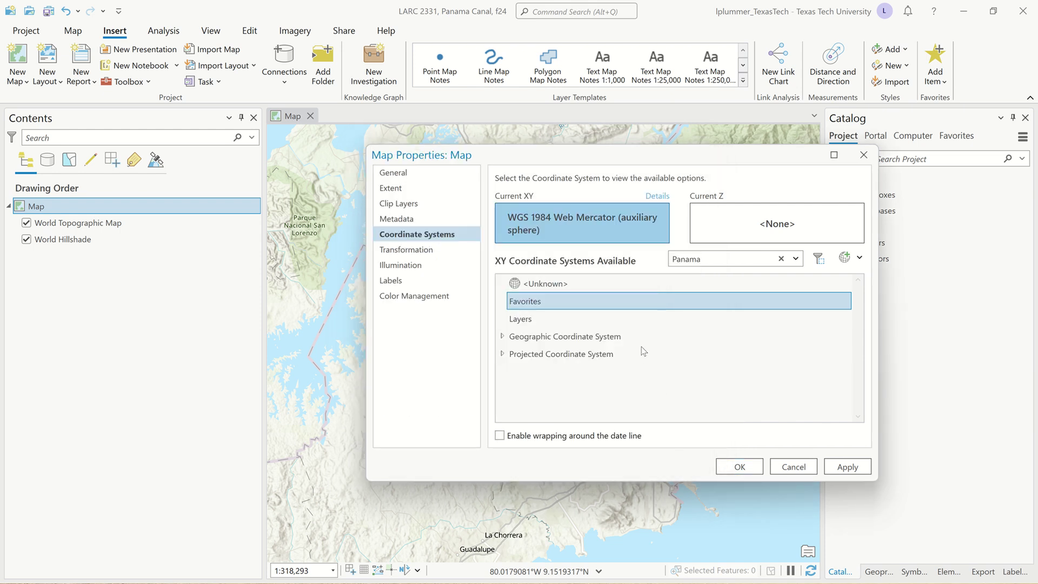
# Step: Set the map's projected coordinate system to Panama-ITRF08 UTM Zone 18N from the Central and North America national grids and accept the map properties
pyautogui.click(502, 353)
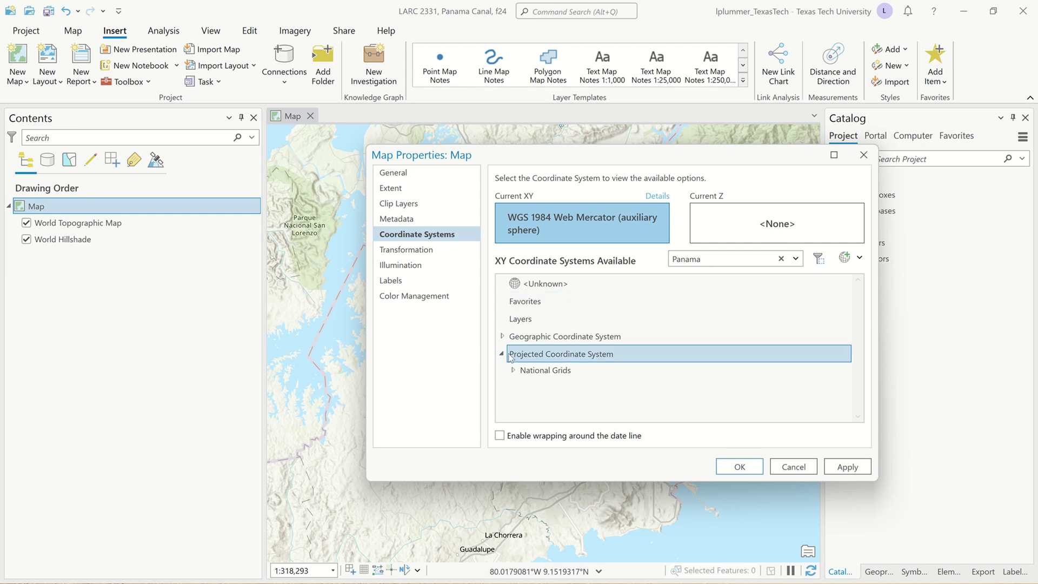
pyautogui.click(513, 370)
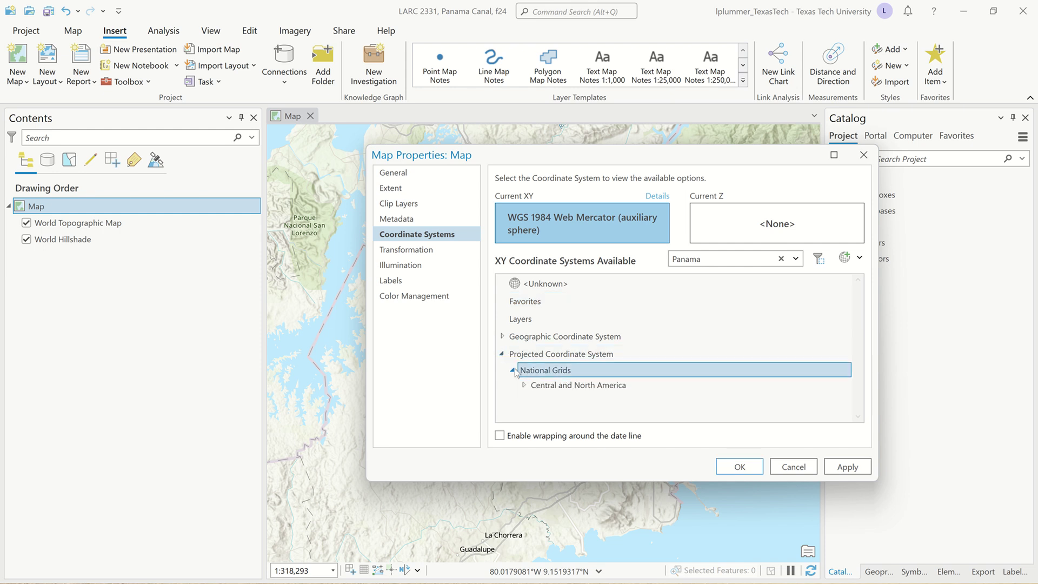
pyautogui.click(502, 354)
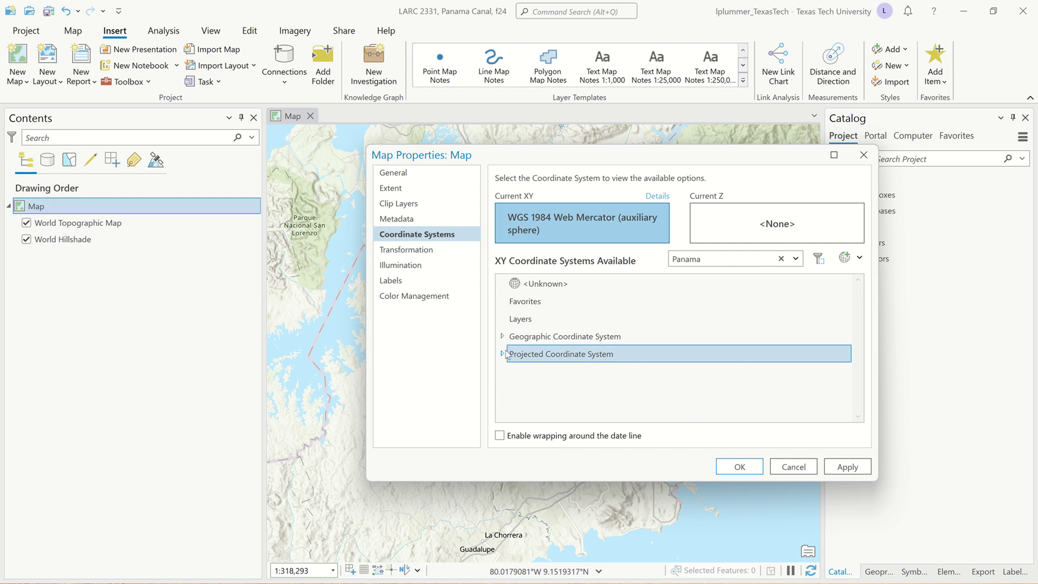
pyautogui.click(735, 253)
pyautogui.click(502, 354)
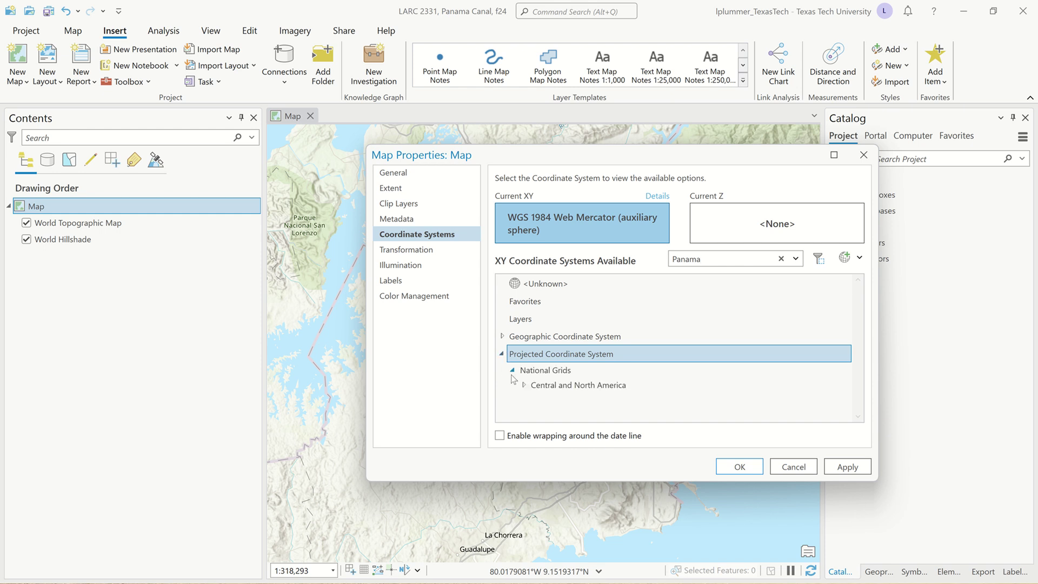
pyautogui.click(512, 371)
pyautogui.click(512, 370)
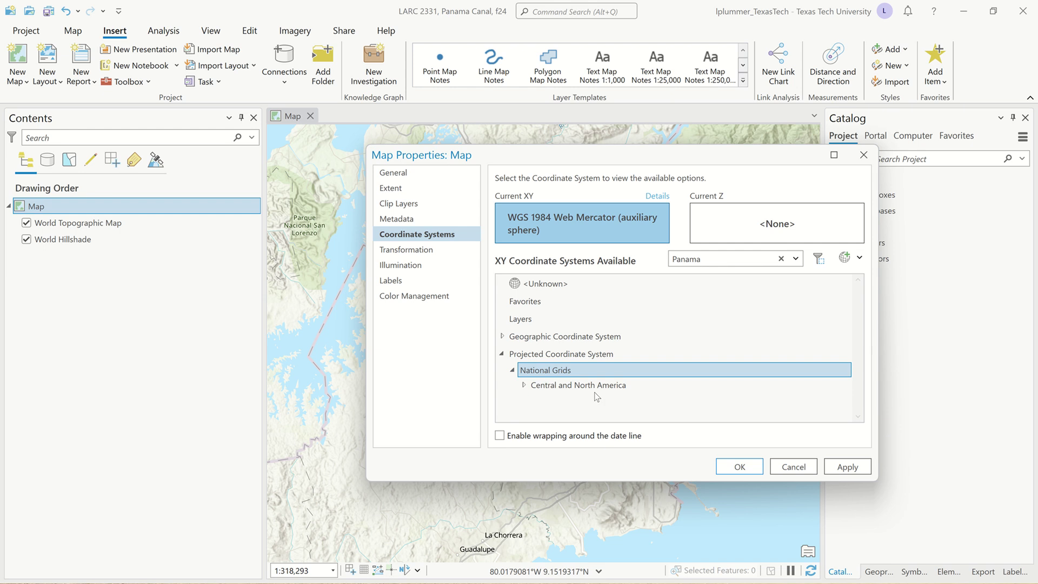
pyautogui.click(524, 385)
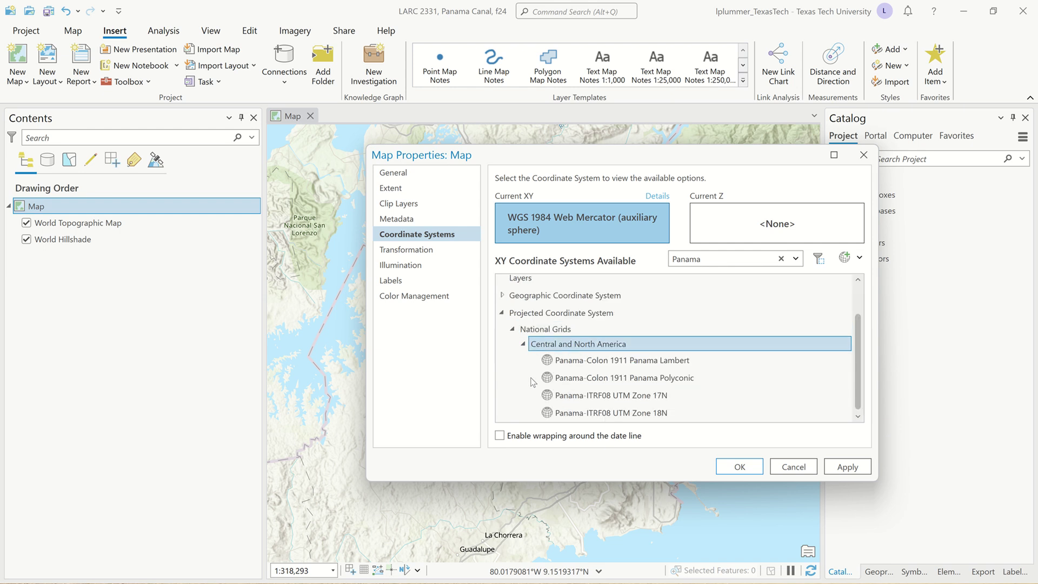
pyautogui.click(662, 355)
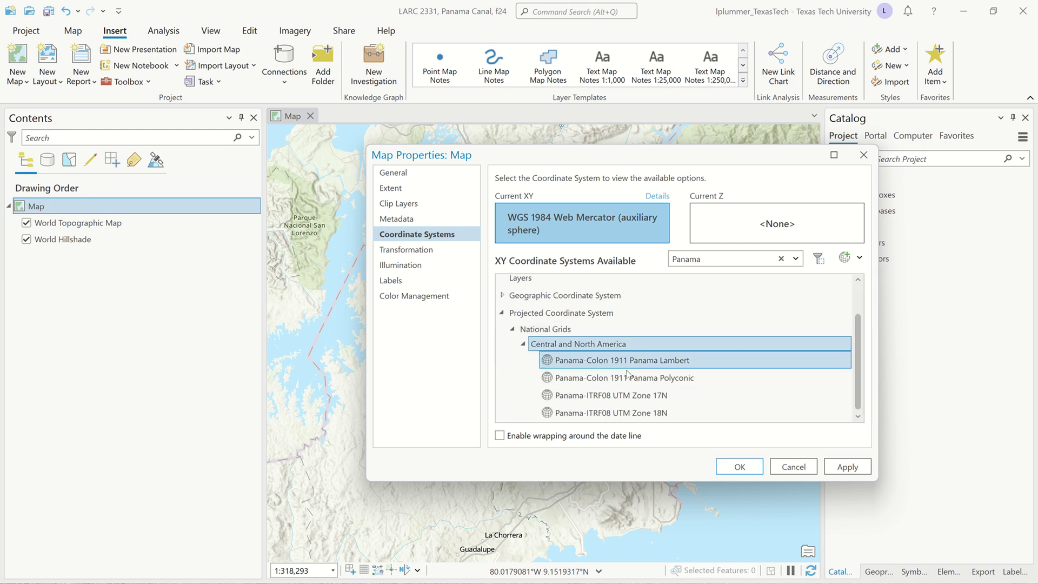
pyautogui.click(625, 378)
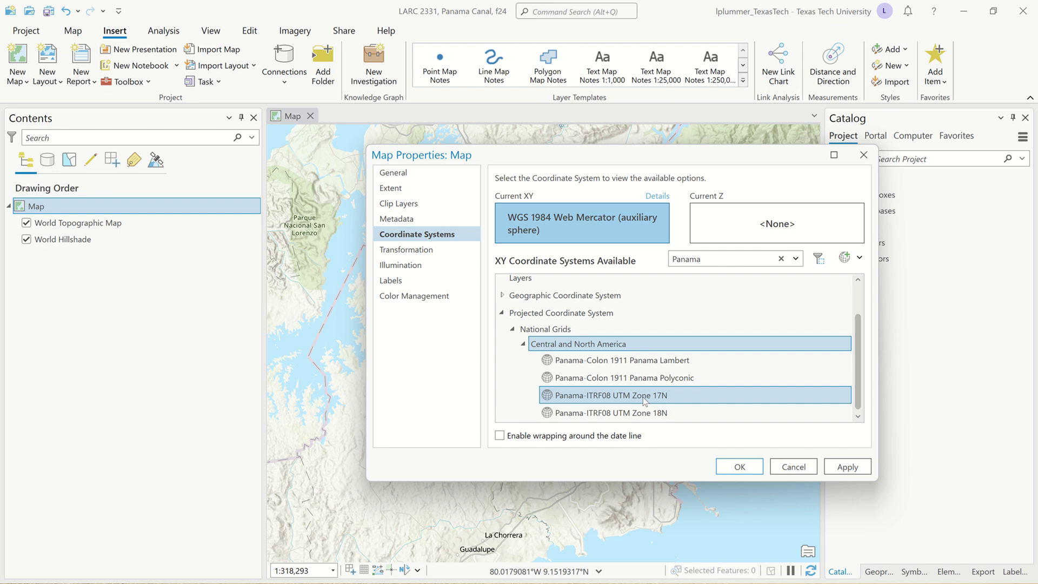
pyautogui.click(651, 414)
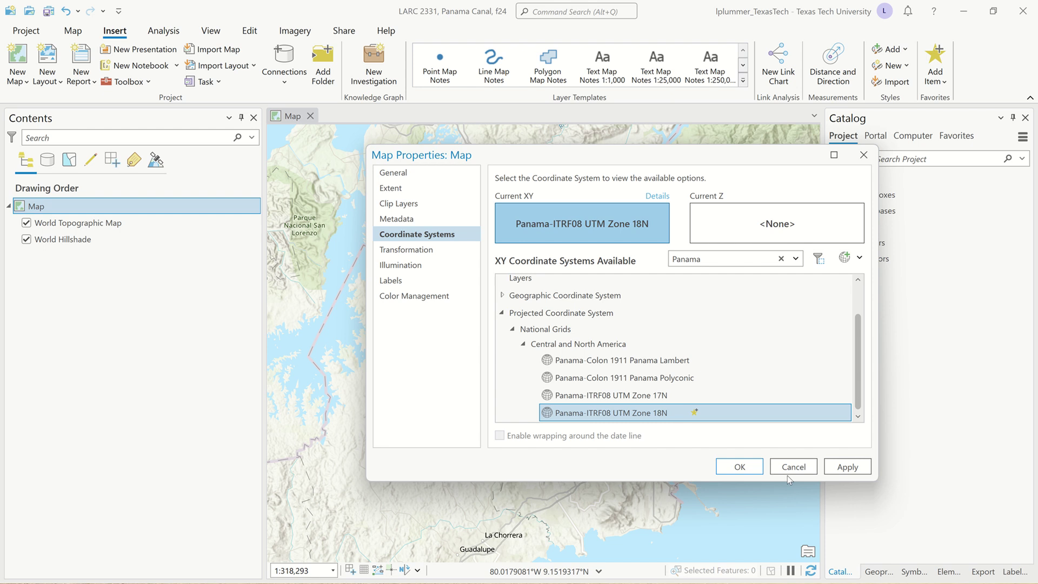
pyautogui.click(750, 466)
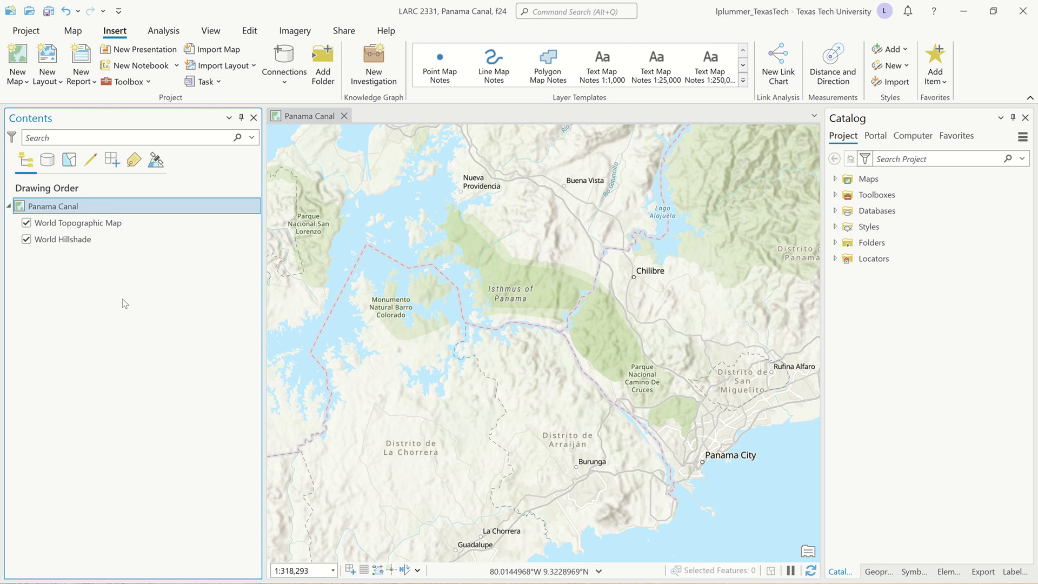
# Step: Examine how the new projection draws the map at world, Central America and Panama scales
pyautogui.scroll(-6, 498, 332)
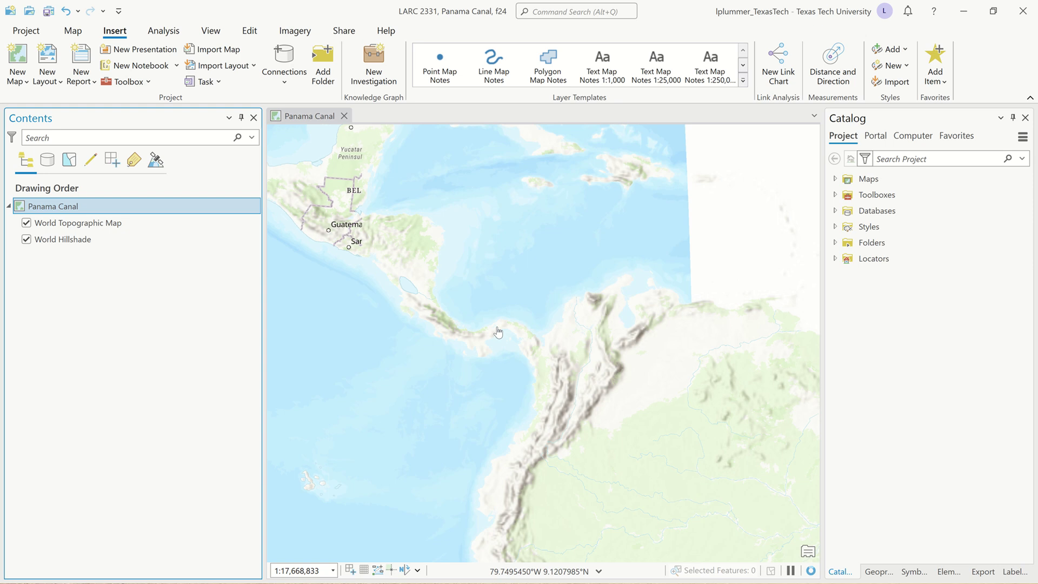
pyautogui.scroll(-3, 498, 332)
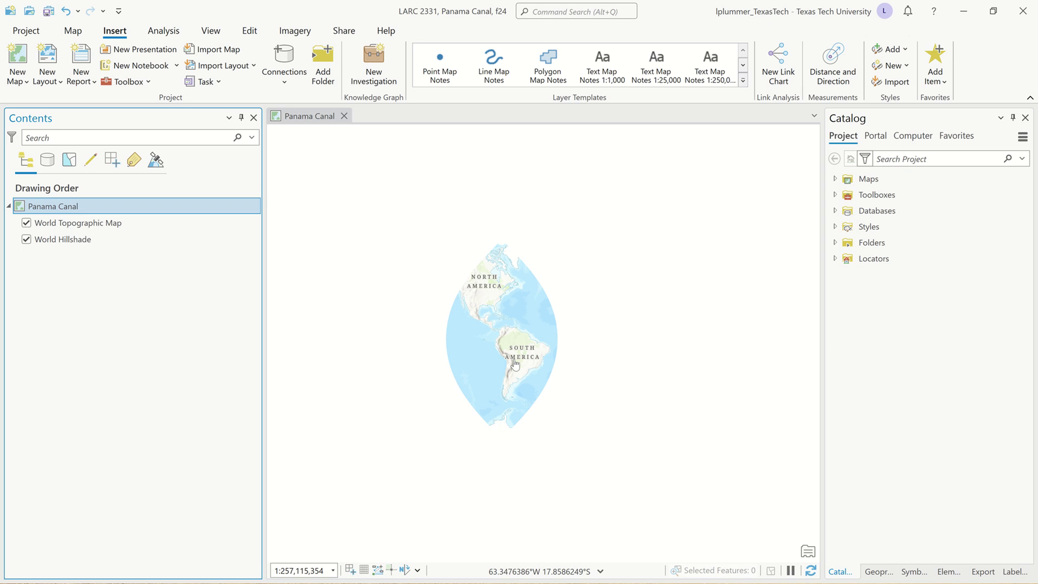
pyautogui.scroll(4, 486, 320)
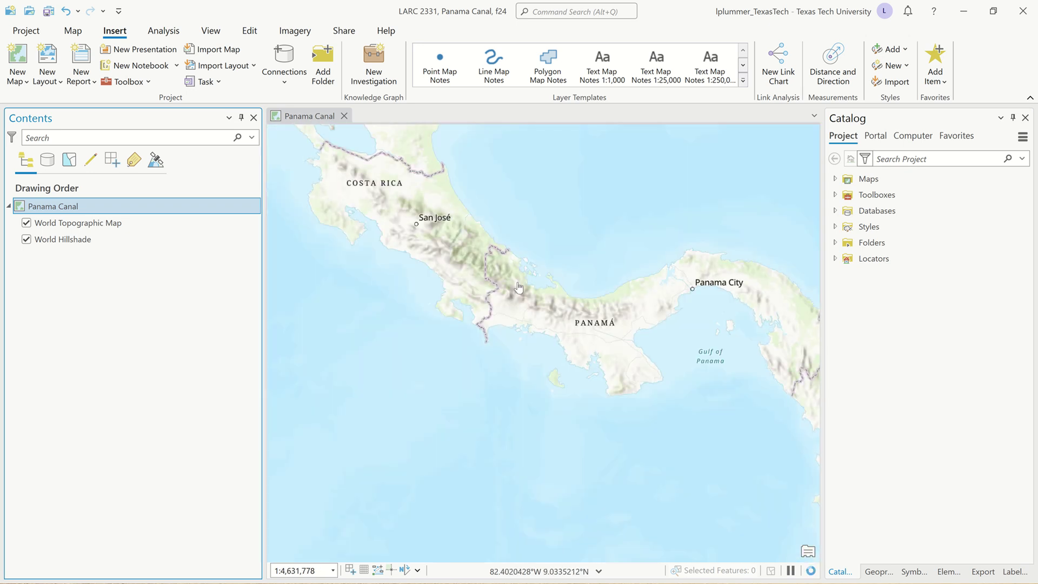
pyautogui.moveTo(513, 296)
pyautogui.mouseDown()
pyautogui.moveTo(428, 274)
pyautogui.moveTo(367, 303)
pyautogui.mouseUp()
pyautogui.scroll(2, 554, 283)
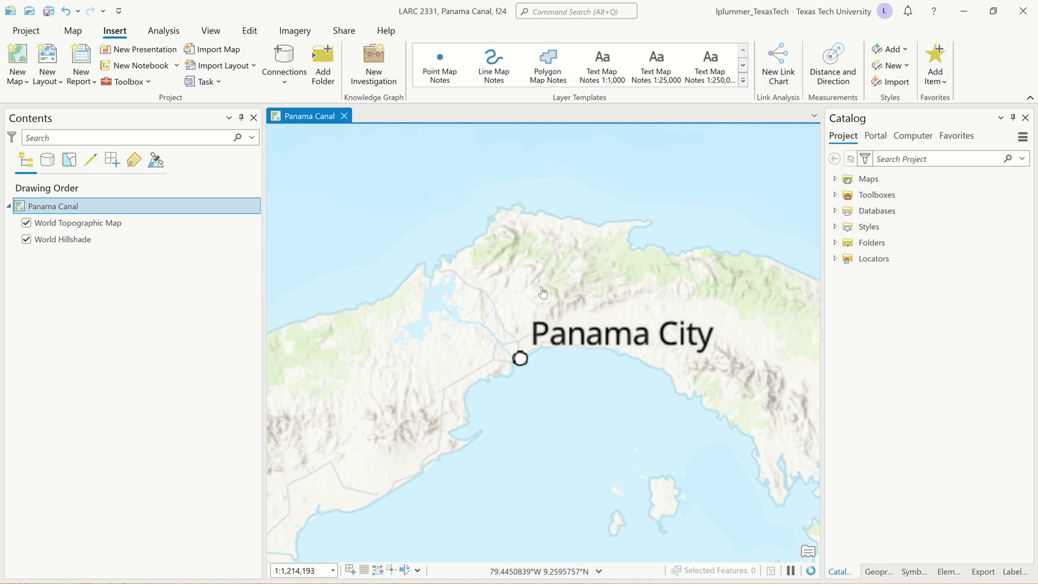
pyautogui.moveTo(528, 289); pyautogui.dragTo(555, 289)
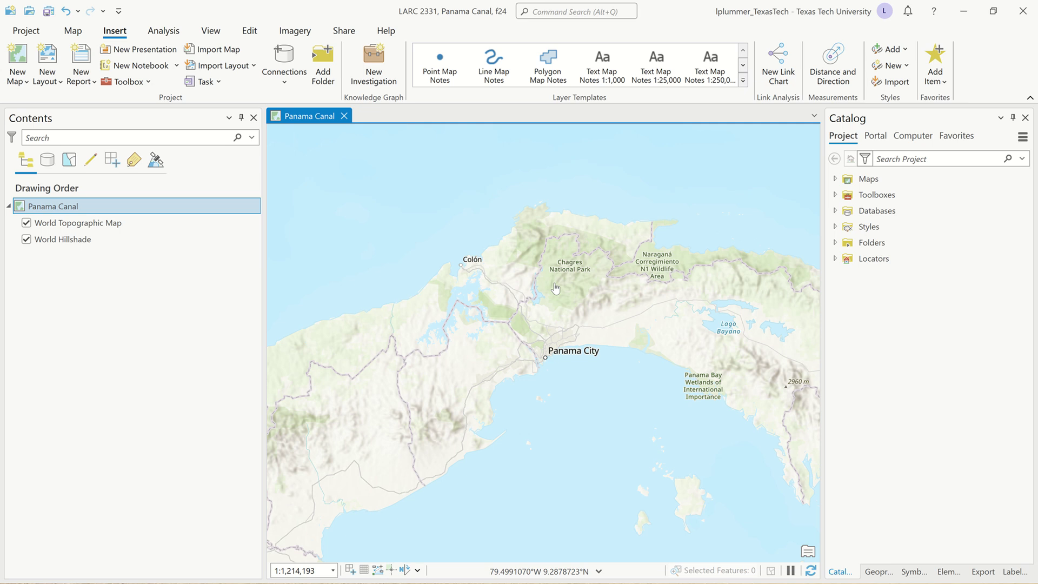
pyautogui.moveTo(556, 286); pyautogui.dragTo(598, 272)
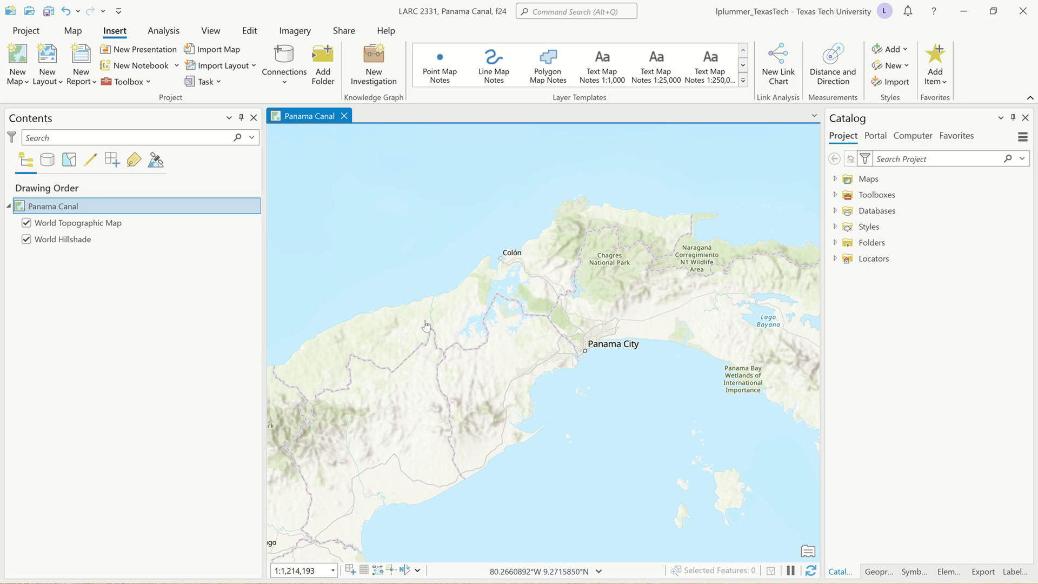
pyautogui.scroll(2, 534, 288)
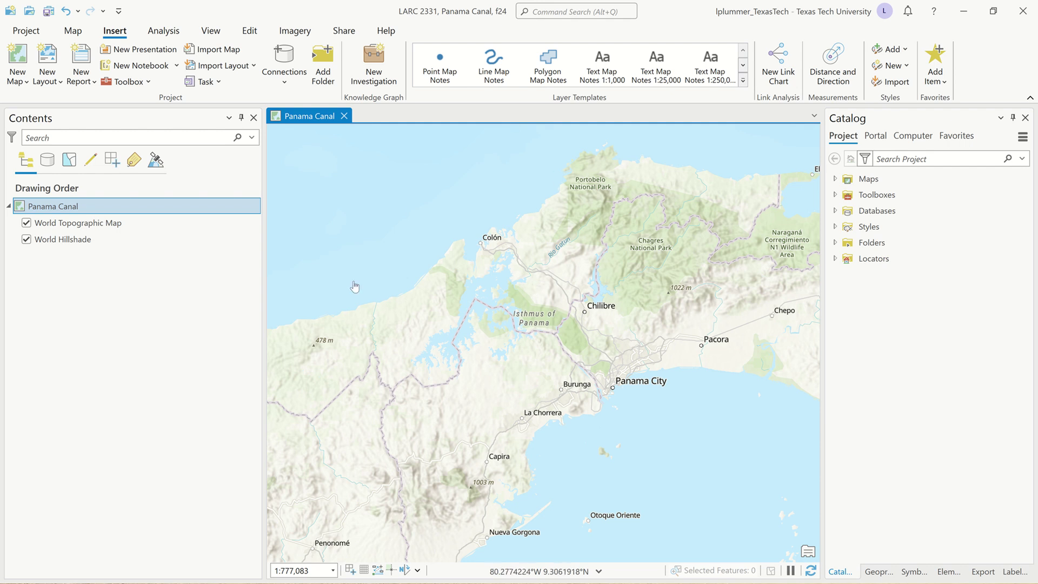
pyautogui.scroll(-3, 513, 447)
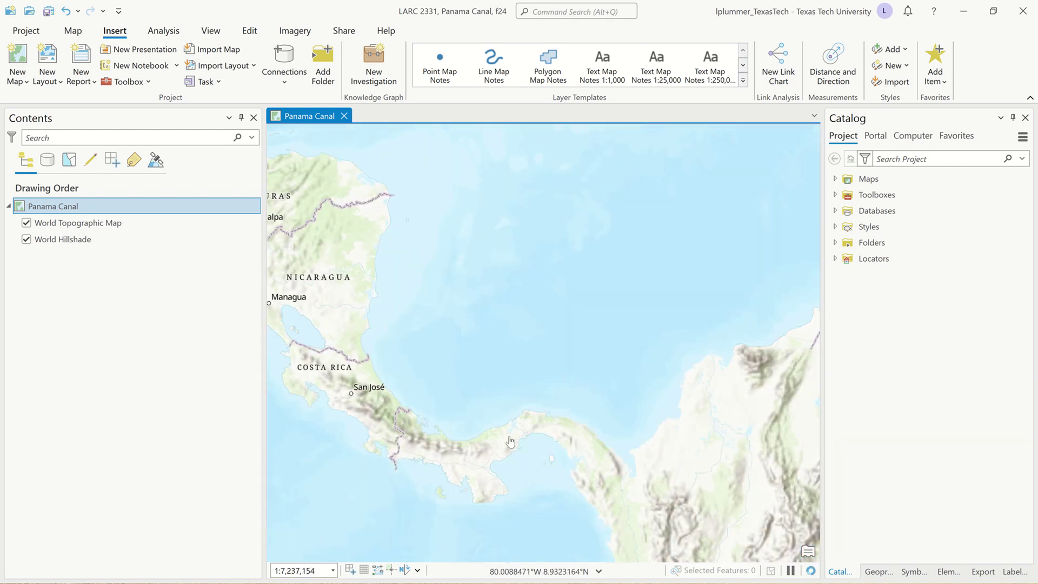
pyautogui.scroll(-2, 588, 455)
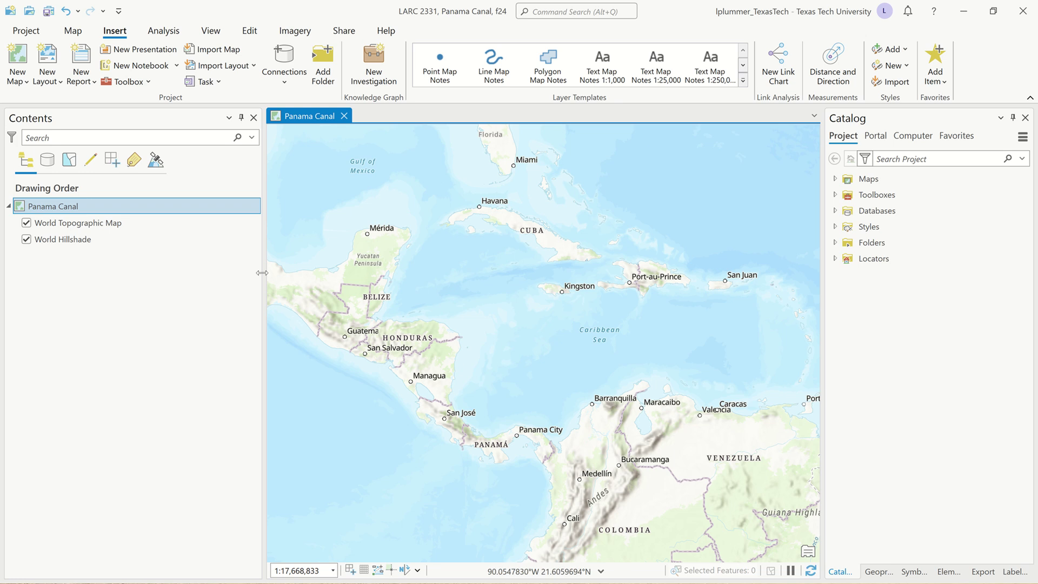
# Step: Frame the map on the Panama Canal between Cristobal and Panama City and save the project
pyautogui.scroll(7, 553, 425)
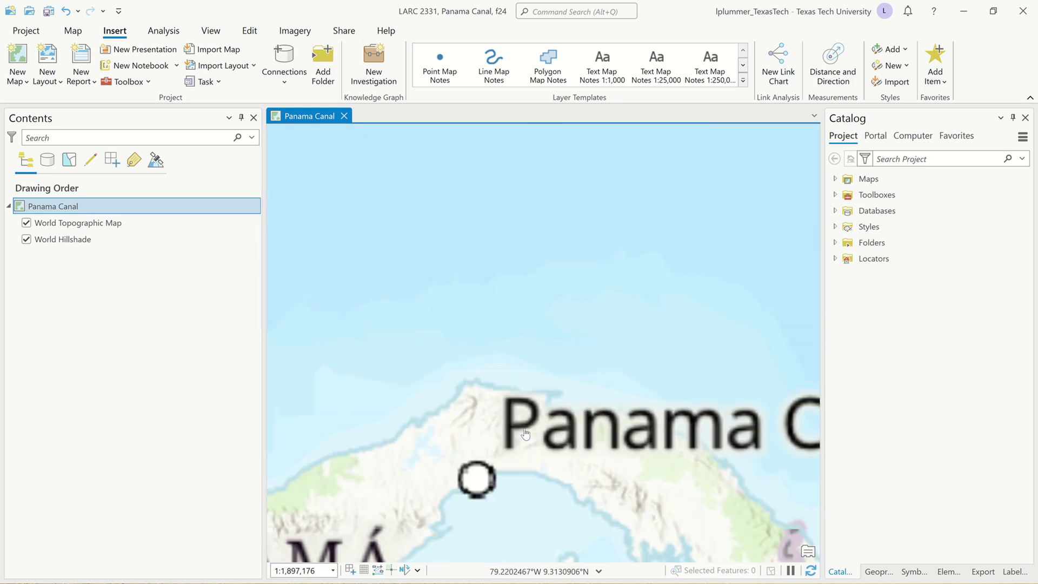
pyautogui.scroll(-2, 483, 443)
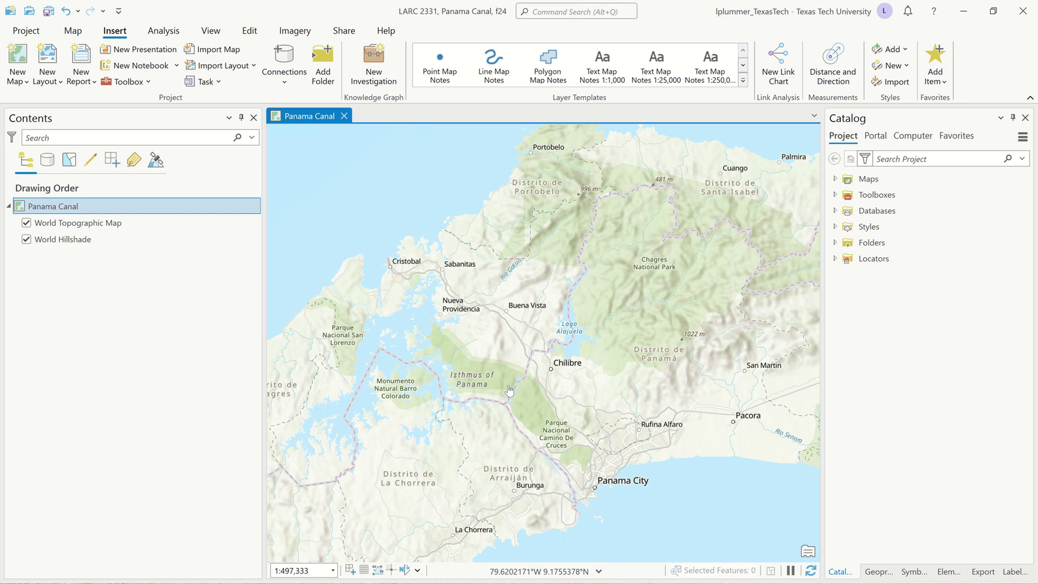
pyautogui.moveTo(517, 380); pyautogui.dragTo(544, 357)
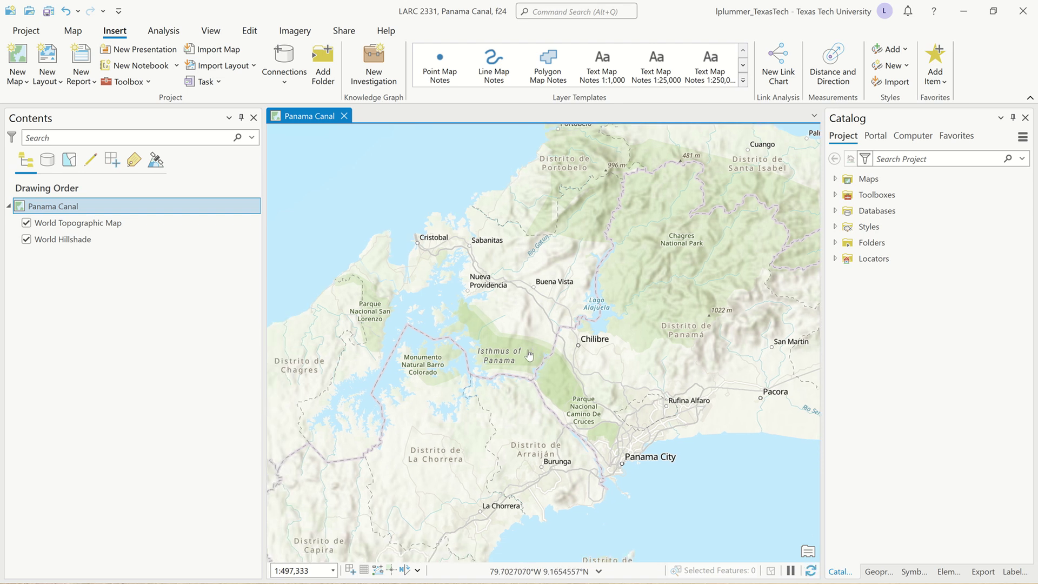
pyautogui.hotkey('ctrl', 's')
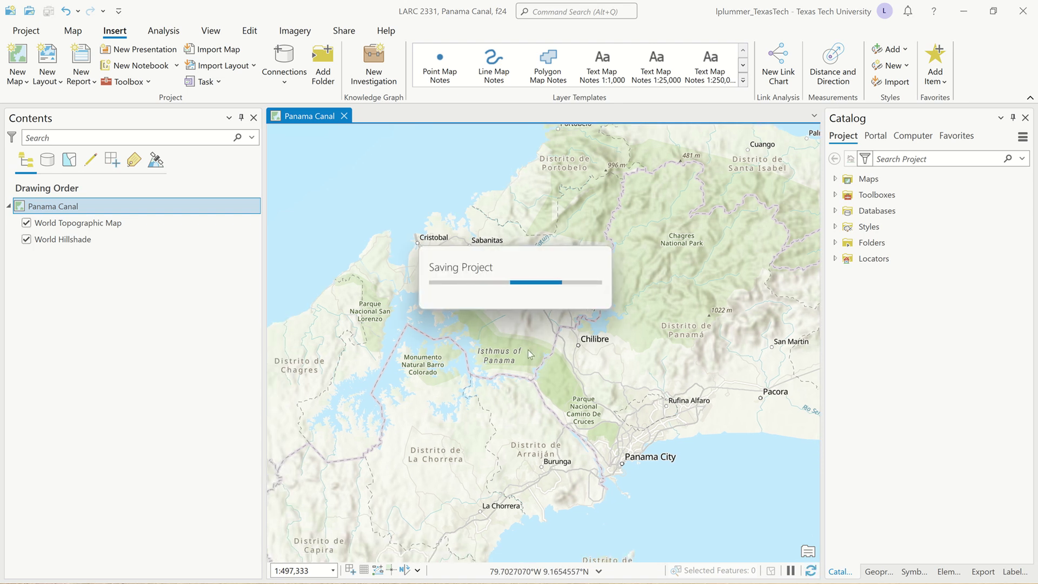
# Step: In the map's properties, search the available XY coordinate systems for "Wyoming" and examine the State Plane NAD 1983 (2011) (Meters) entries
pyautogui.doubleClick(93, 205)
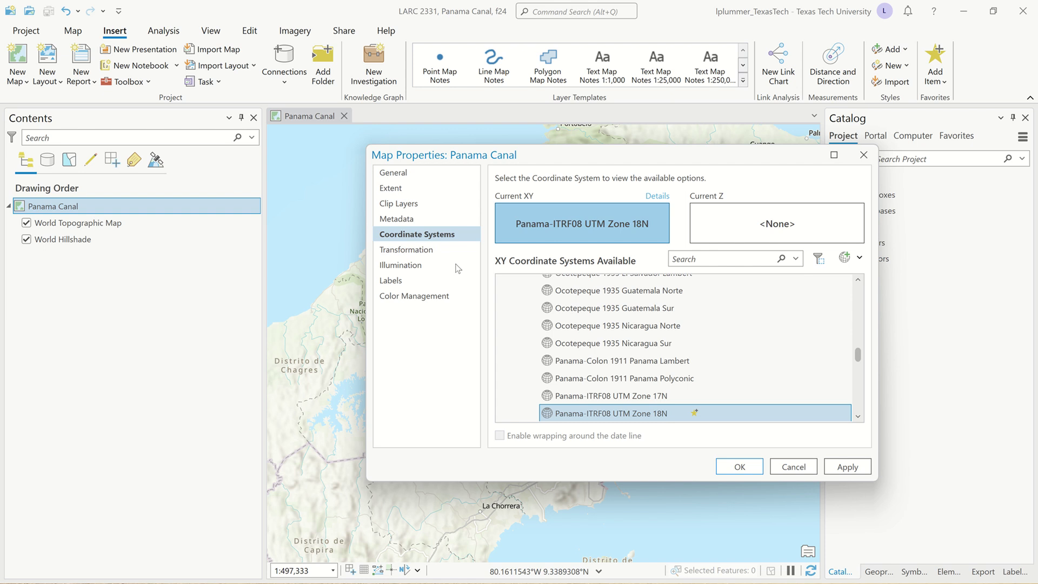
pyautogui.scroll(2, 634, 338)
pyautogui.scroll(15, 634, 339)
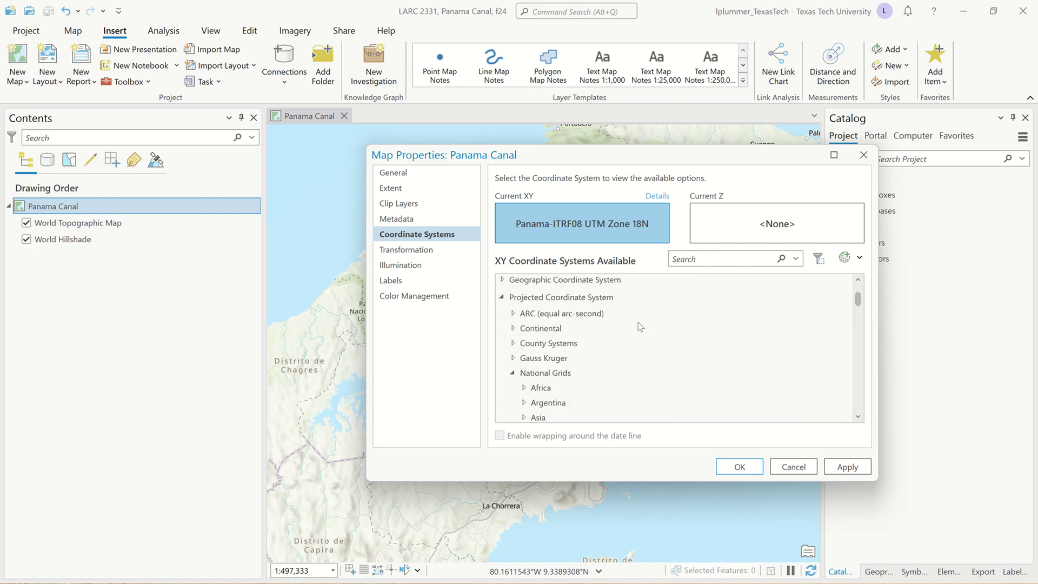
pyautogui.click(501, 354)
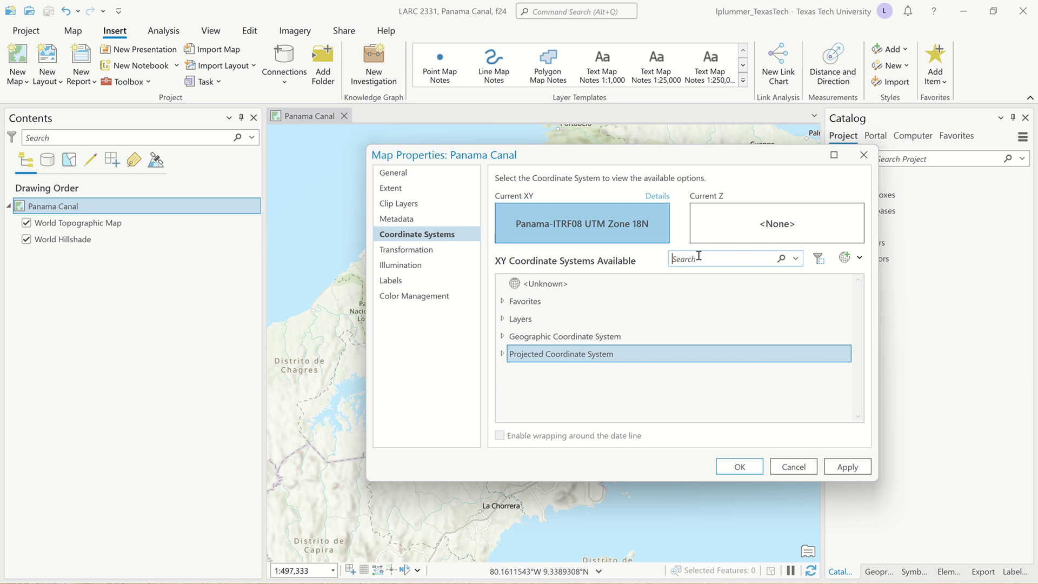
pyautogui.write('Wyoming')
pyautogui.click(502, 353)
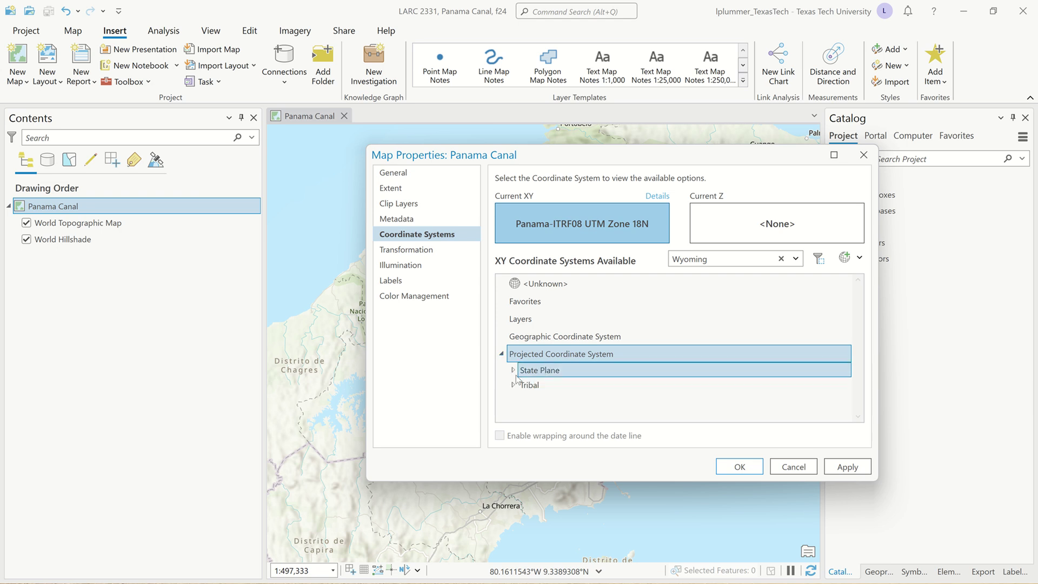
pyautogui.click(513, 370)
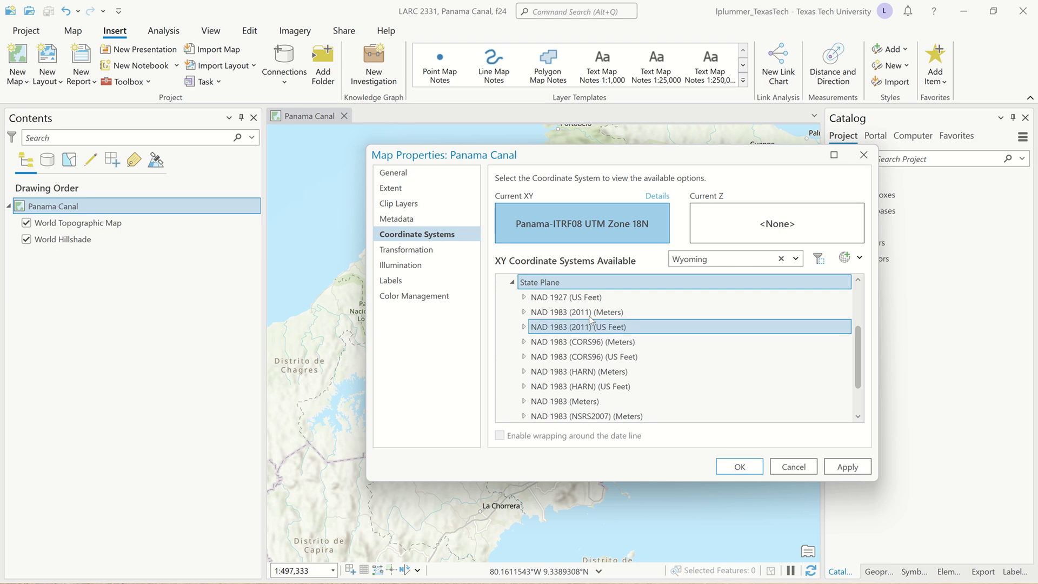
pyautogui.click(523, 312)
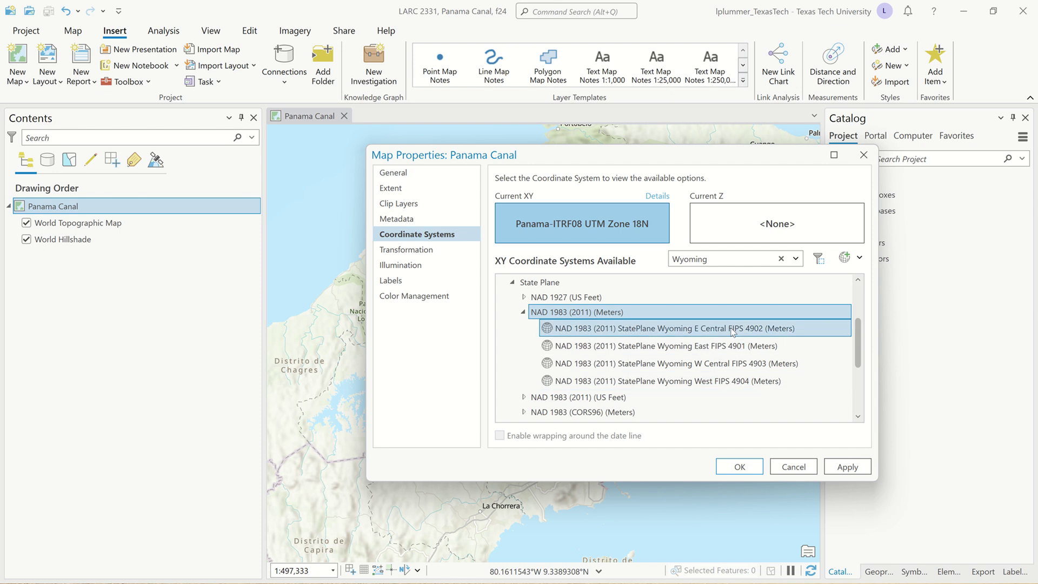
pyautogui.click(523, 313)
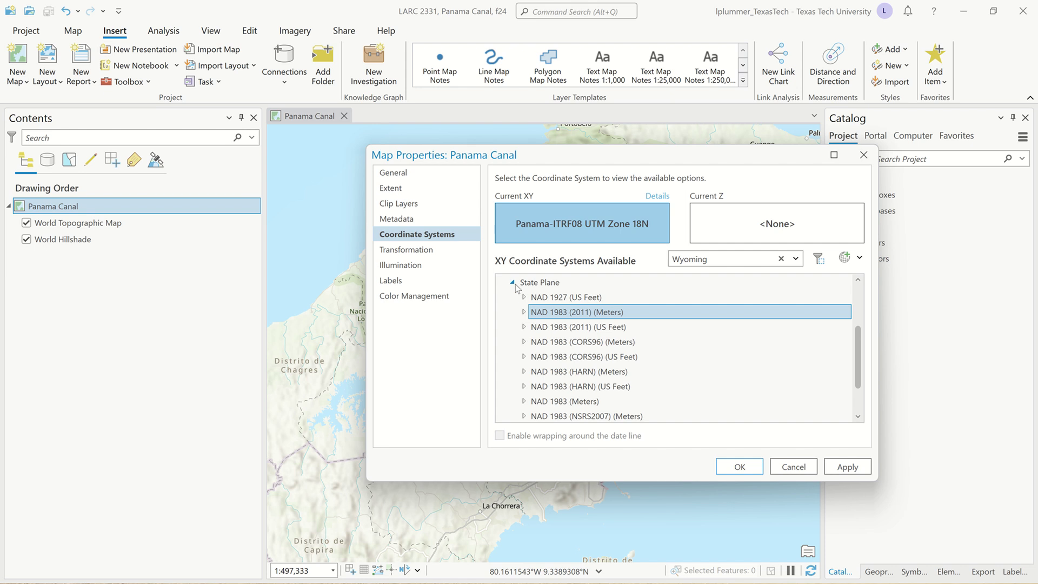
pyautogui.click(512, 283)
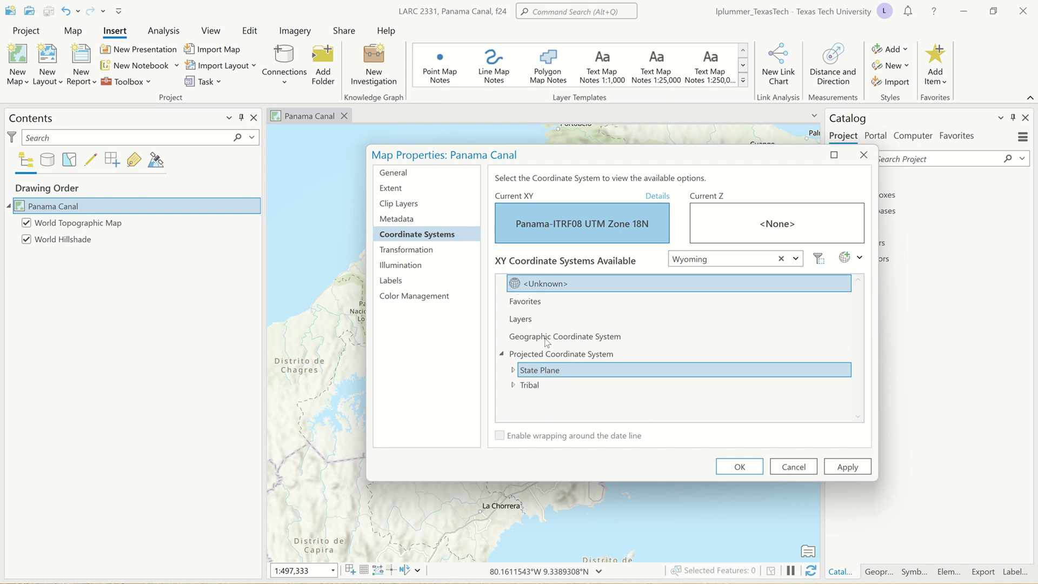
pyautogui.click(502, 354)
# Step: Search the XY coordinate systems for "Bangladesh", examine the projections under its national grids, and close the map properties
pyautogui.moveTo(713, 260); pyautogui.dragTo(612, 260)
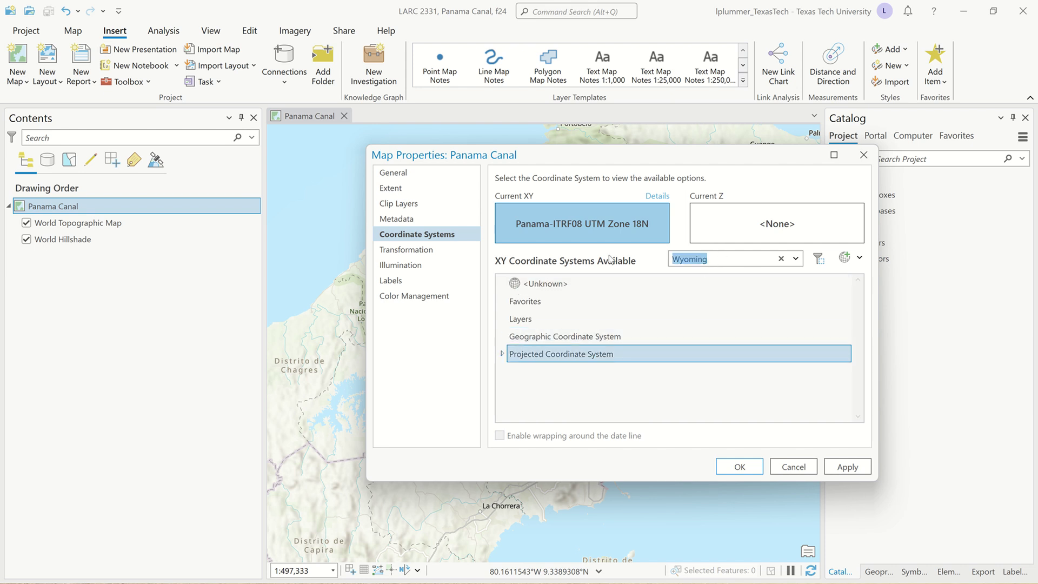
pyautogui.press('BackSpace')
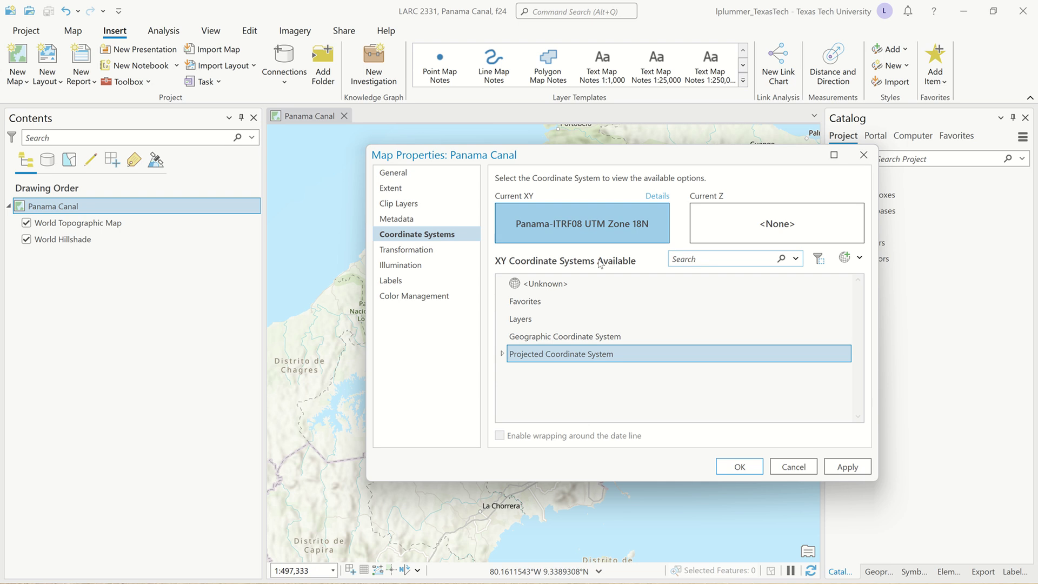
pyautogui.write('Bangladesh')
pyautogui.click(502, 354)
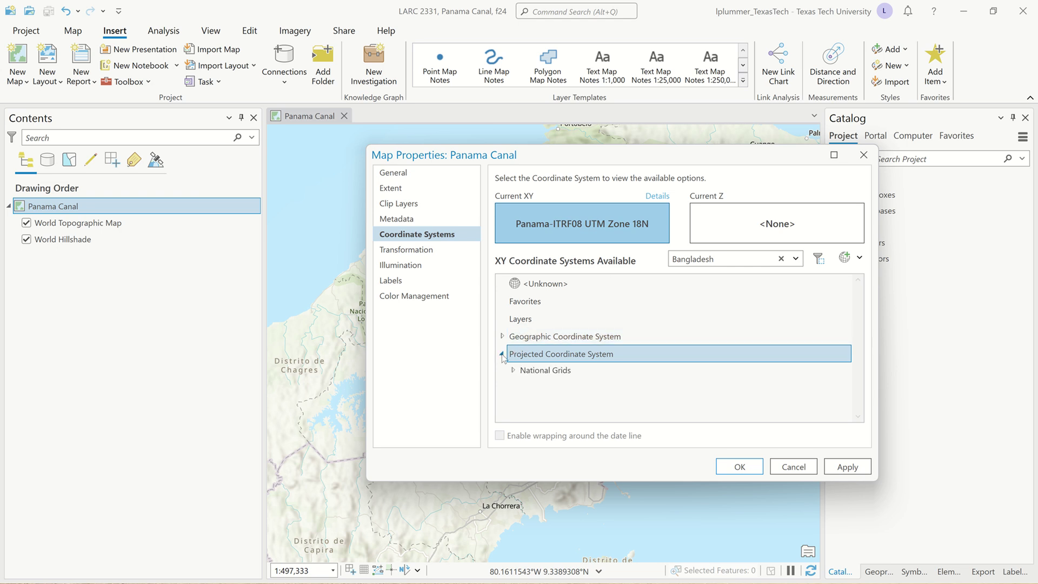
pyautogui.click(511, 372)
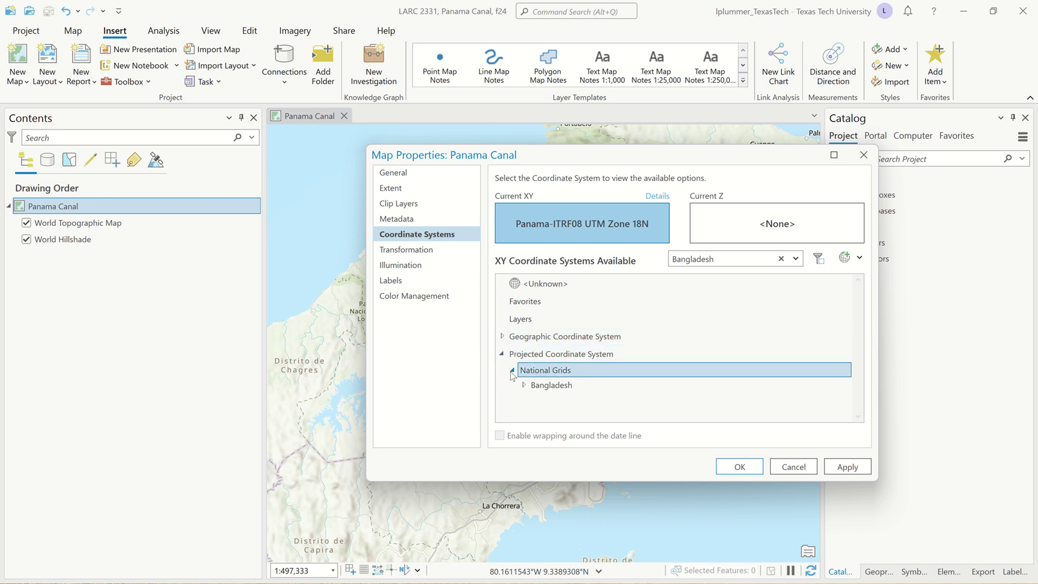
pyautogui.click(523, 387)
pyautogui.scroll(-2, 524, 385)
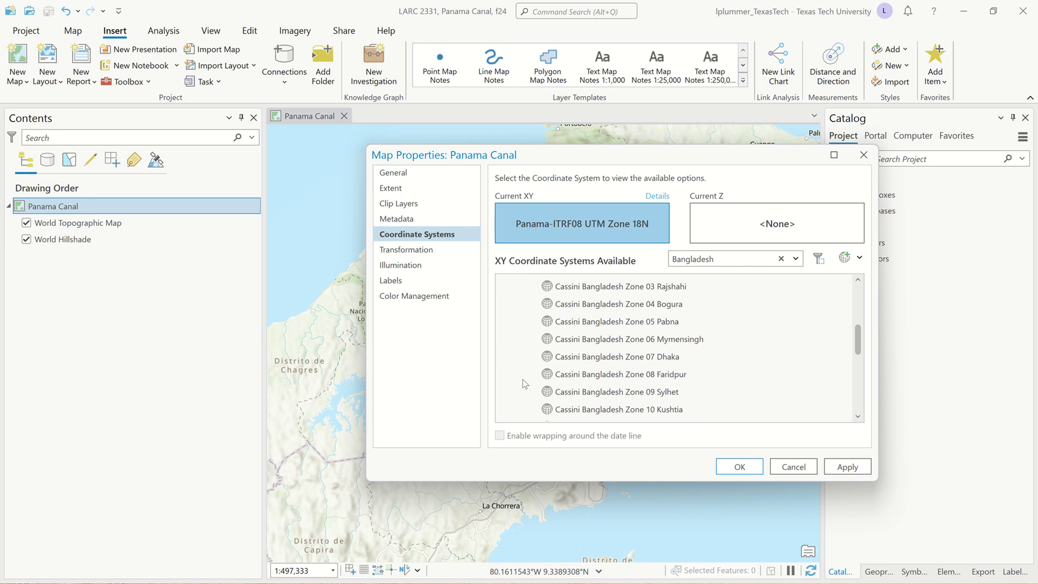
pyautogui.scroll(-5, 523, 361)
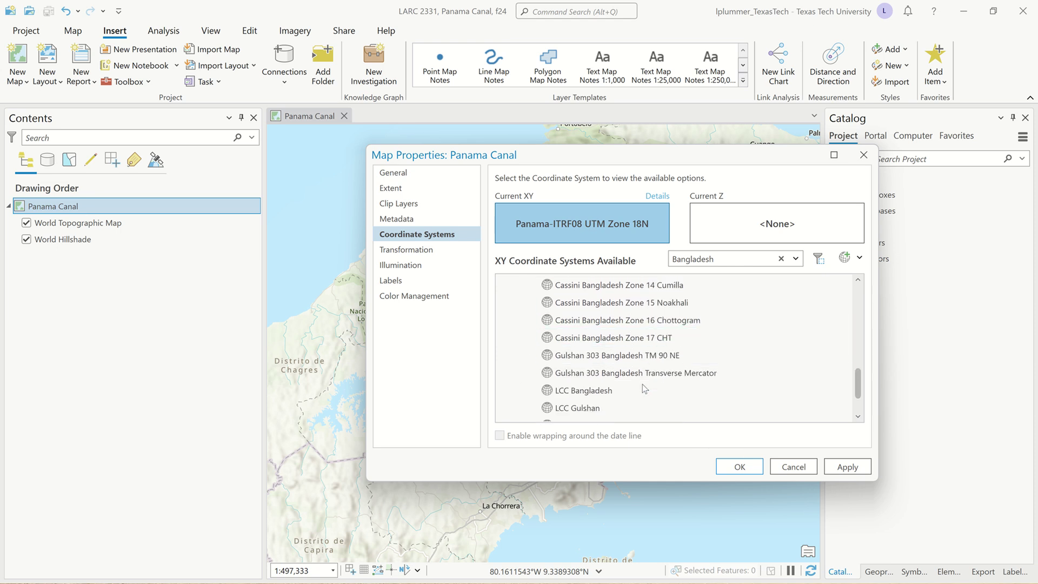
pyautogui.scroll(-1, 643, 388)
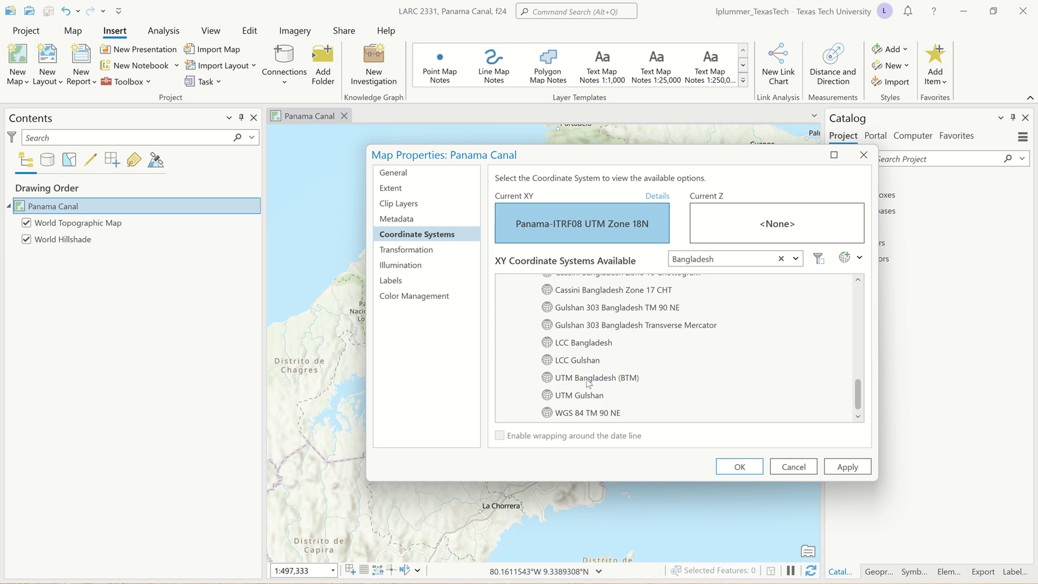
pyautogui.scroll(3, 587, 380)
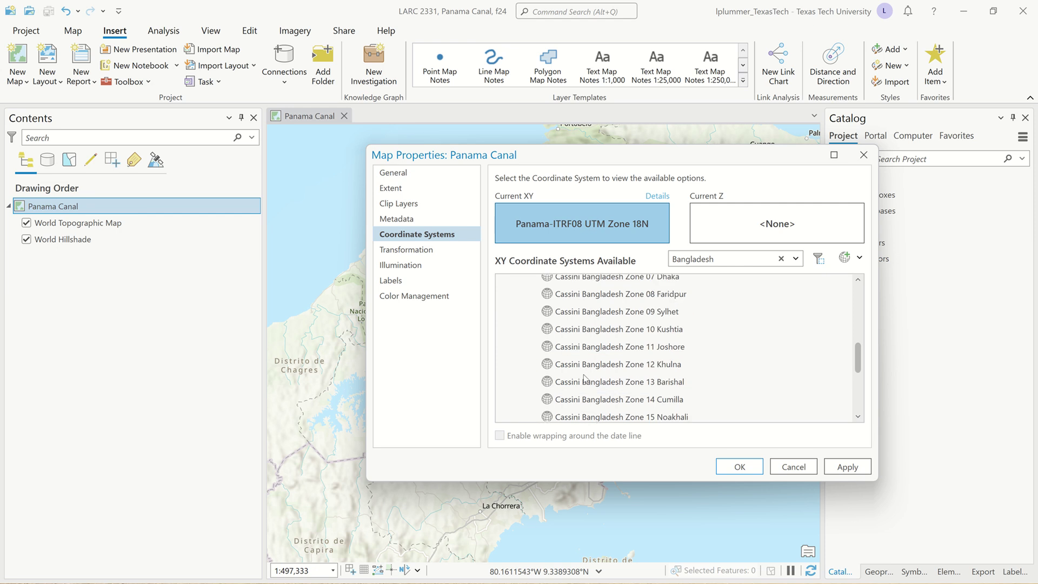
pyautogui.scroll(4, 583, 378)
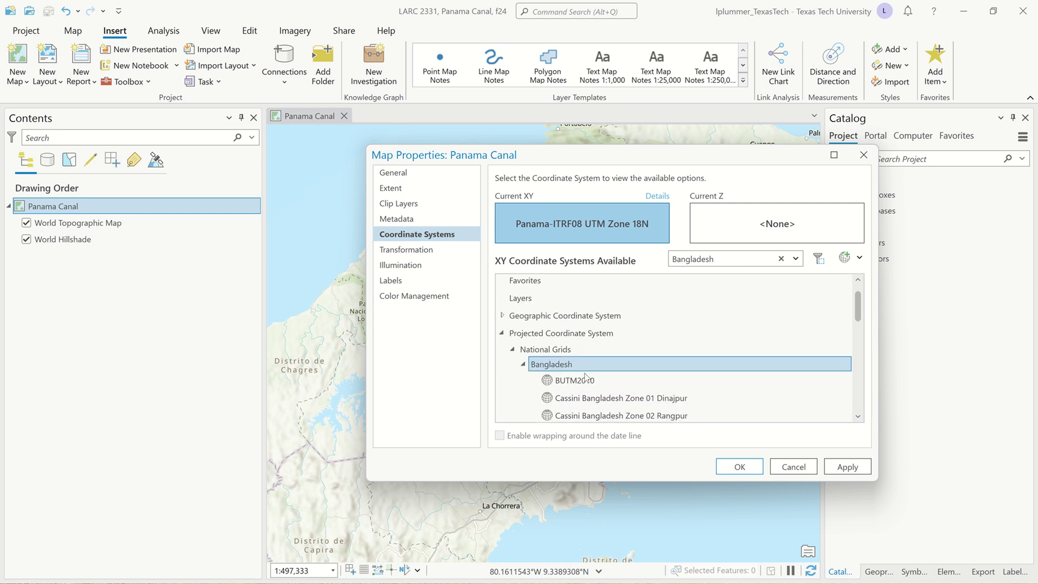
pyautogui.scroll(-6, 585, 377)
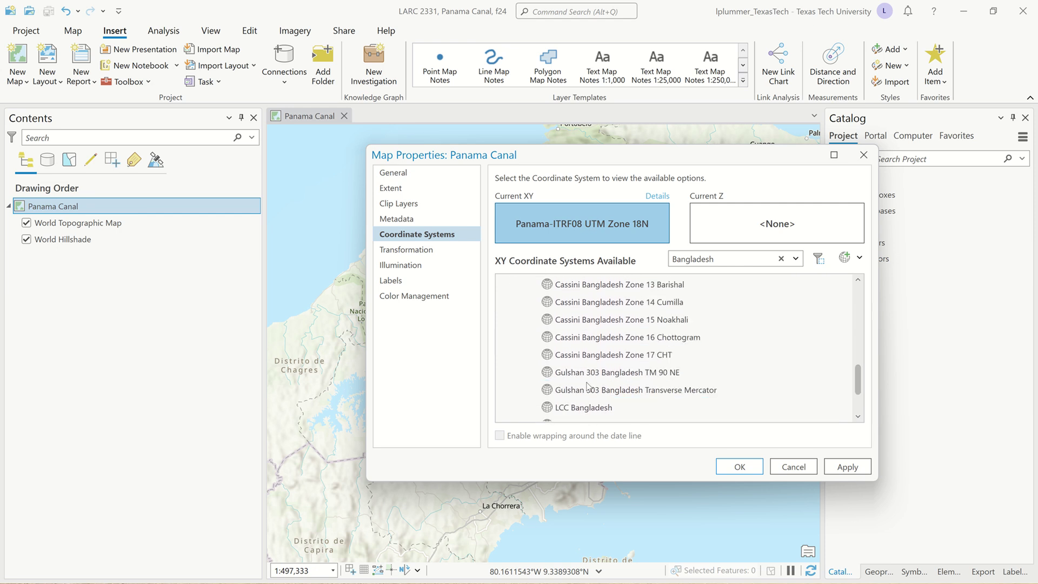
pyautogui.scroll(-2, 667, 327)
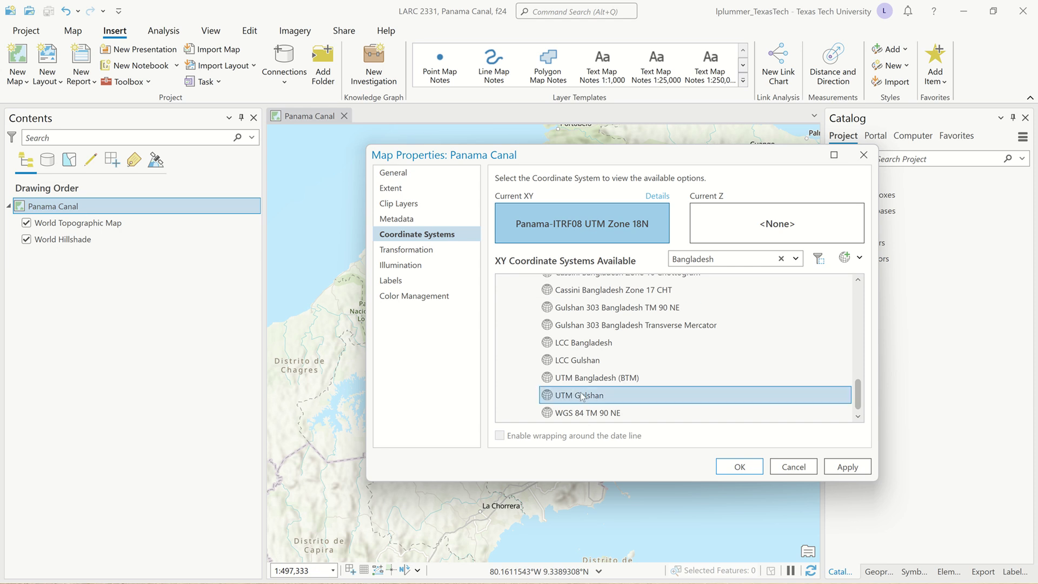
pyautogui.click(749, 466)
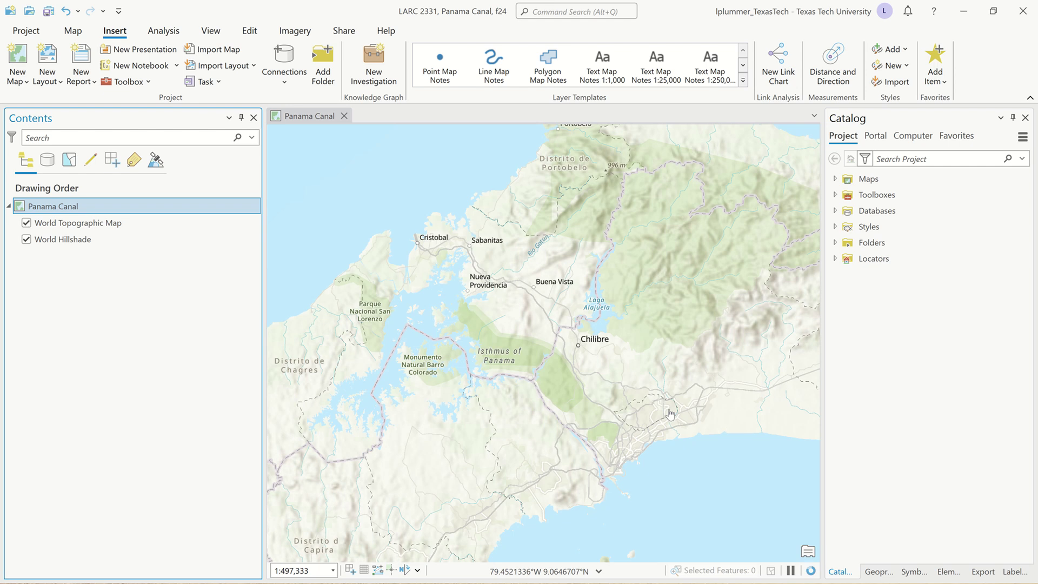
# Step: Reframe the map on the Panama Canal between Colón and Panama City at about 1:777,000 and save the project
pyautogui.scroll(-10, 670, 414)
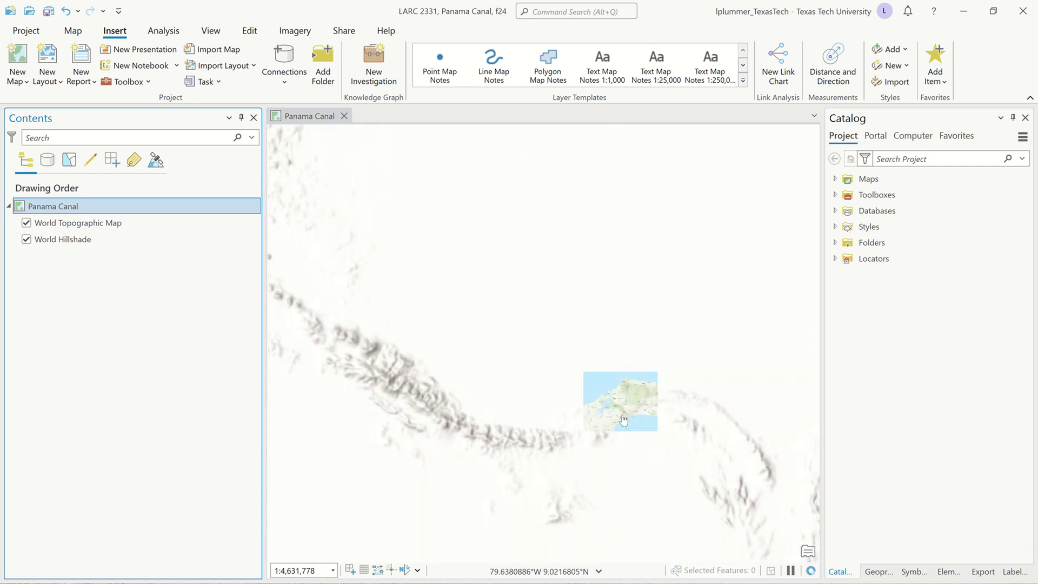
pyautogui.scroll(-4, 624, 420)
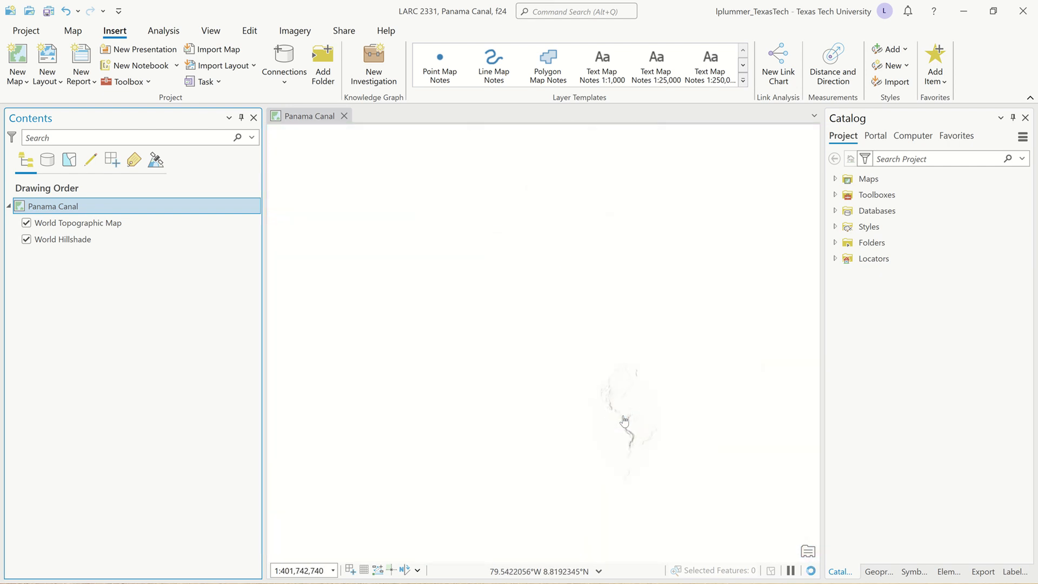
pyautogui.scroll(10, 625, 420)
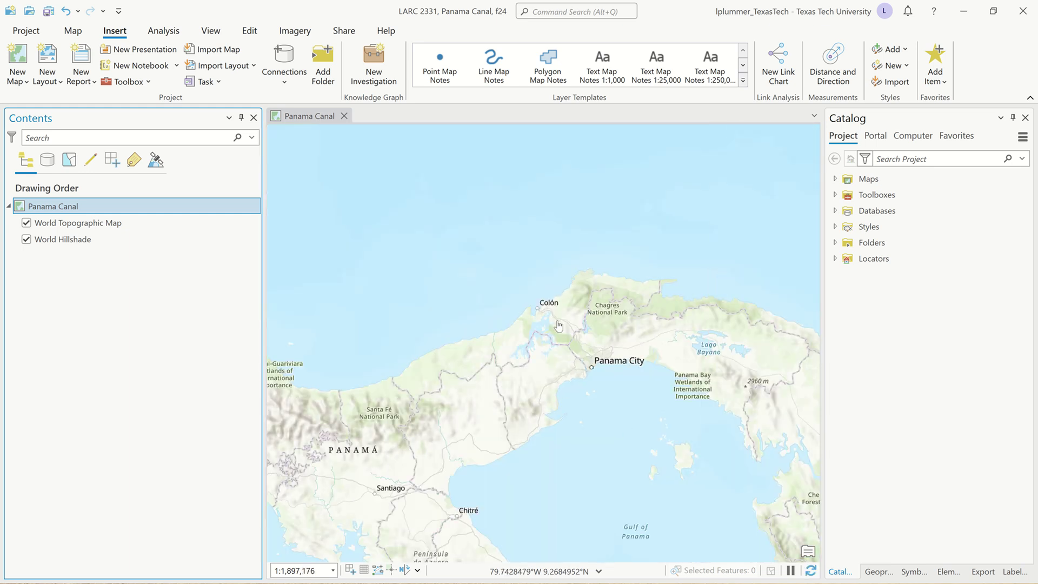
pyautogui.scroll(3, 559, 339)
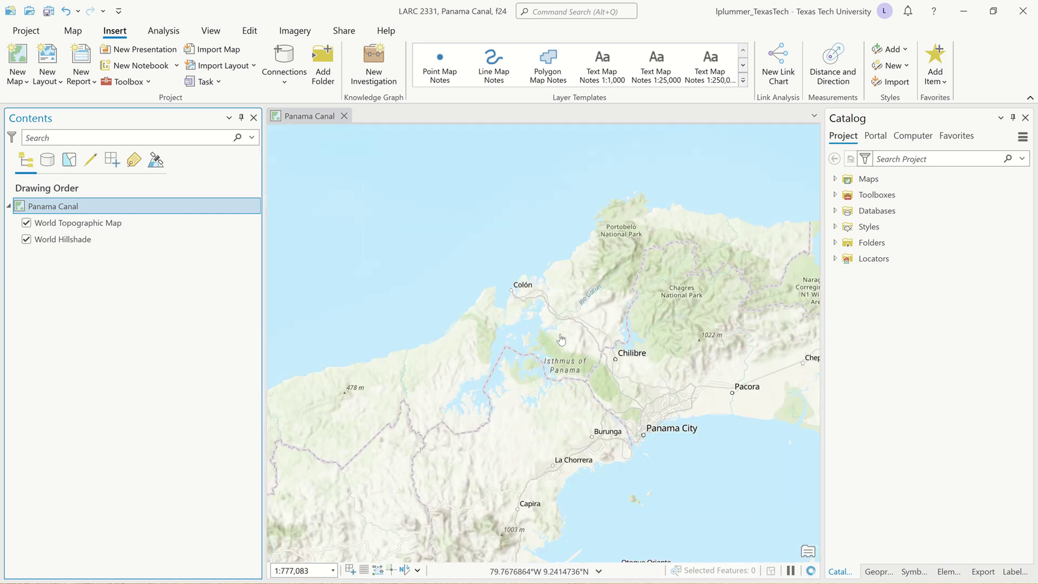
pyautogui.hotkey('ctrl', 's')
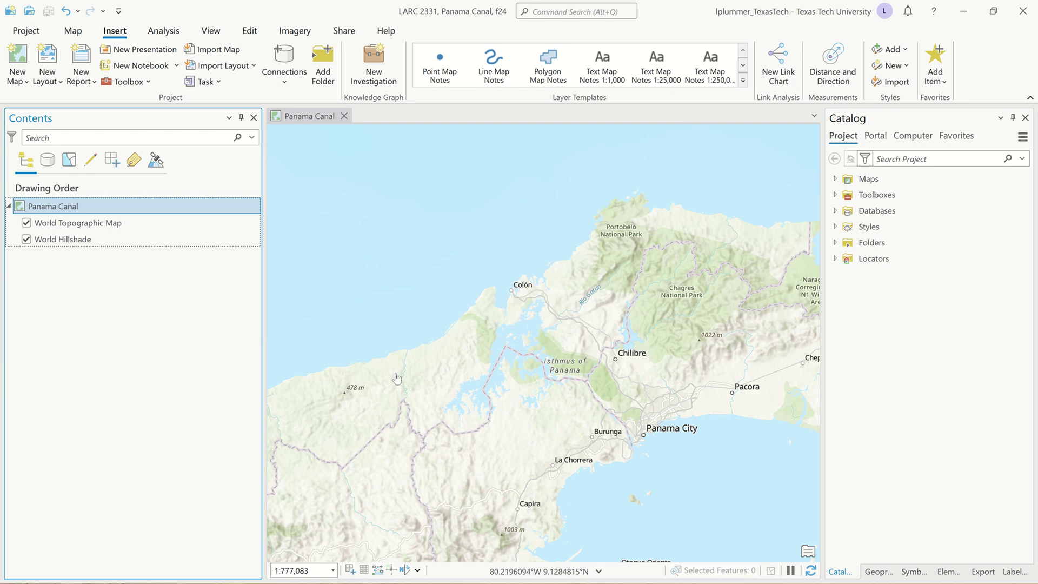
# Step: Switch to Chrome and display the Blackboard course's Final Project page with the ArcGIS Pro Extra Folders Template
pyautogui.hotkey('alt', 'Tab')
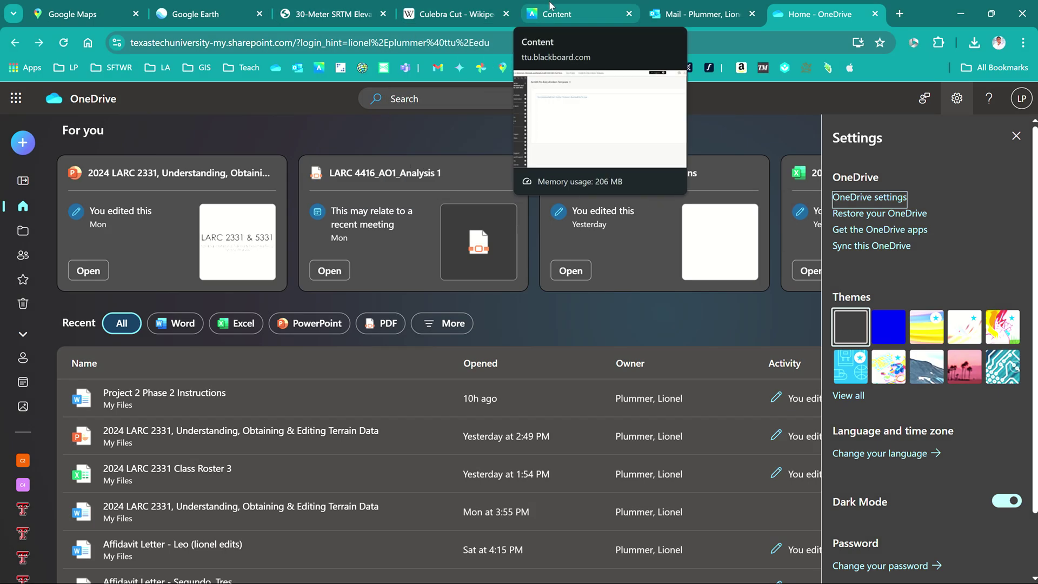
pyautogui.moveTo(551, 6)
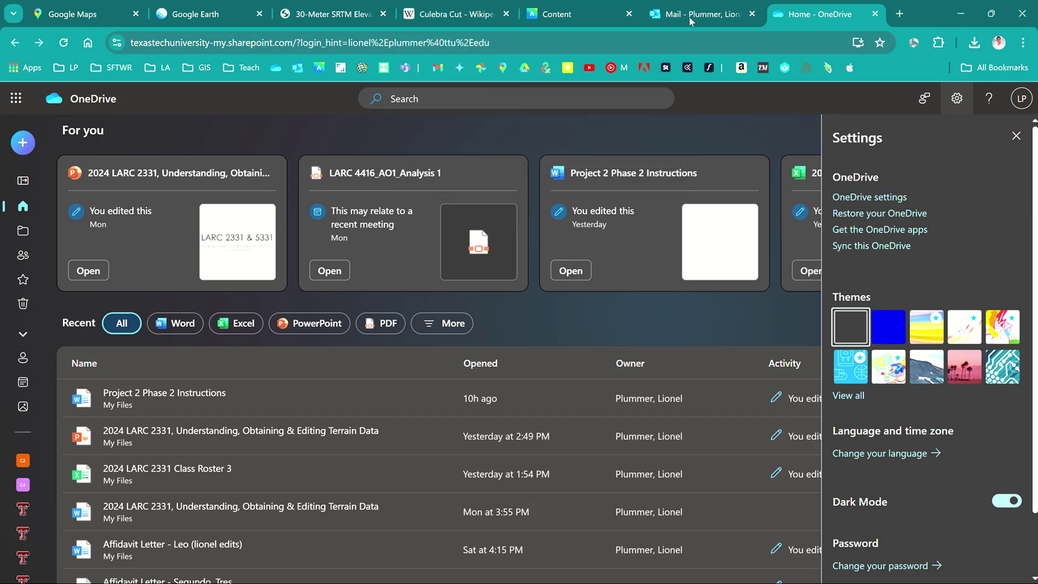
pyautogui.click(589, 15)
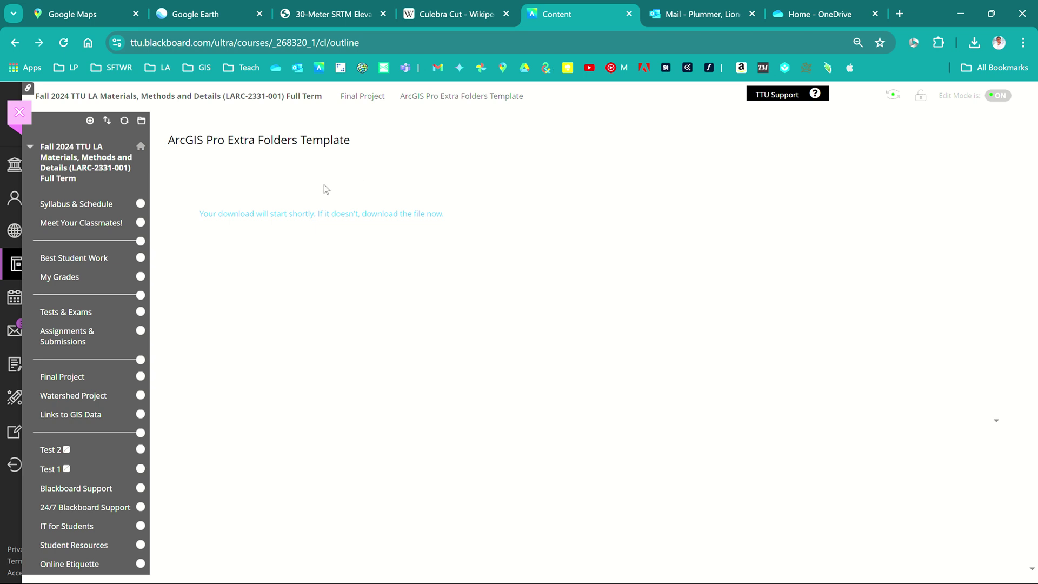
pyautogui.click(14, 43)
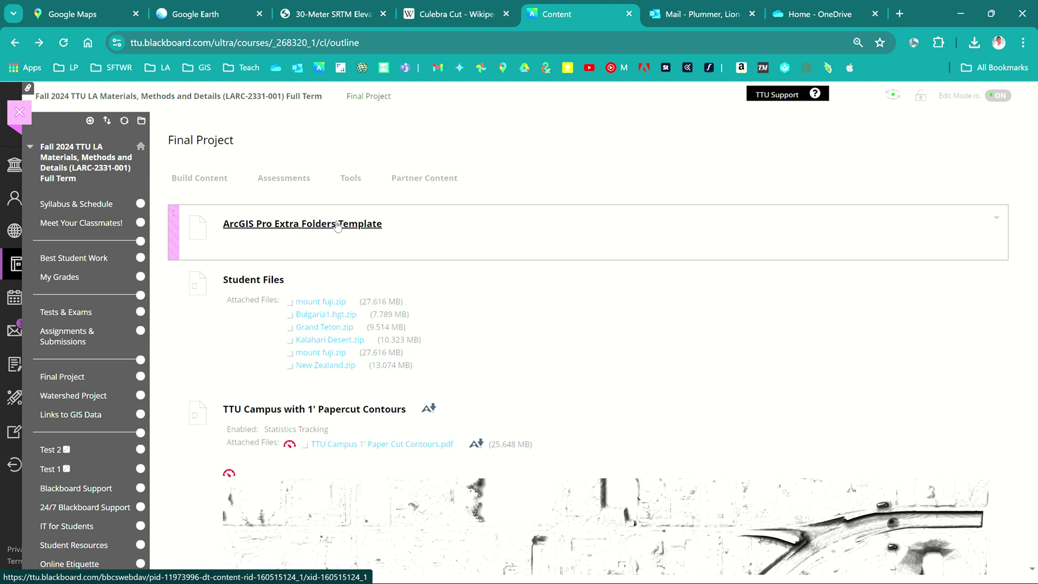
# Step: Download the DEM for tile N09W080 from the 30-Meter SRTM Tile Downloader, signing in to NASA Earthdata with the saved credentials
pyautogui.click(327, 15)
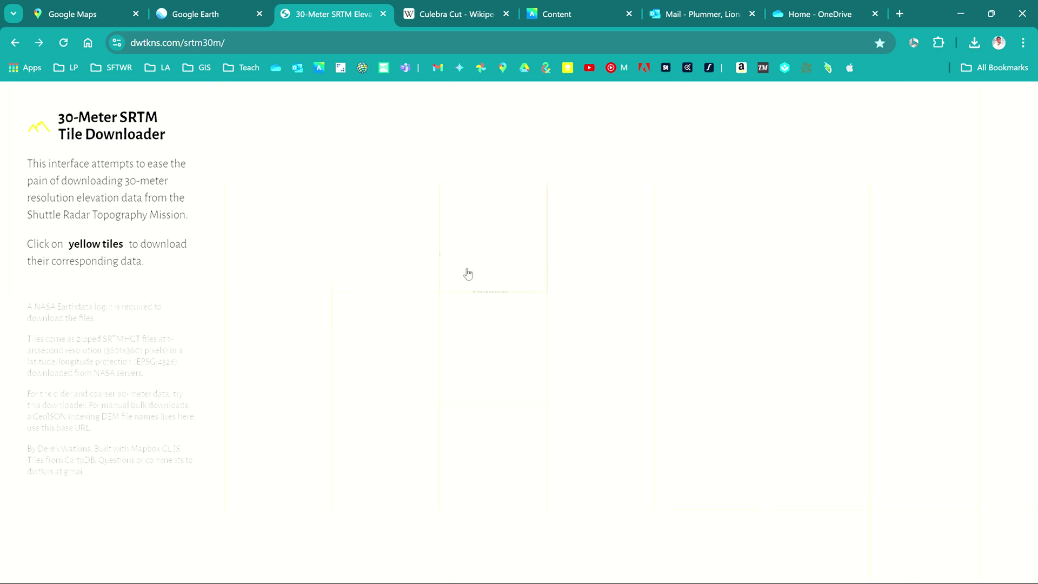
pyautogui.scroll(-2, 493, 289)
pyautogui.click(478, 300)
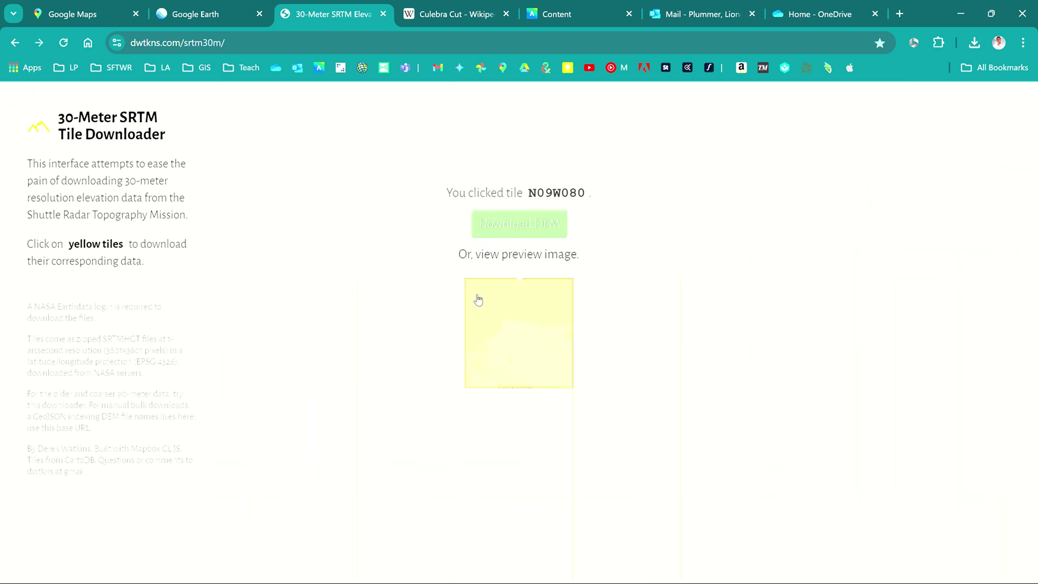
pyautogui.click(524, 222)
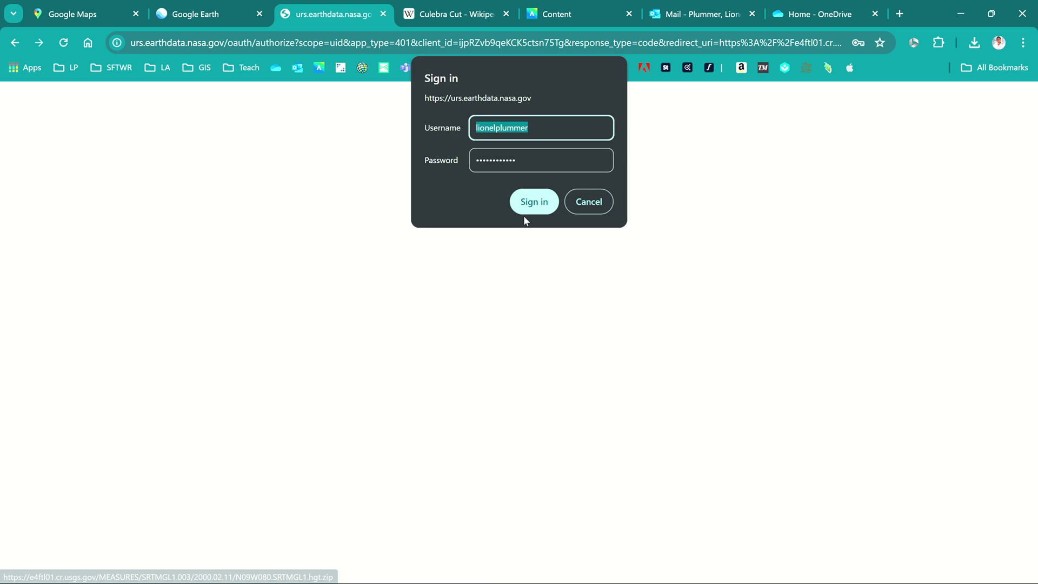
pyautogui.click(532, 202)
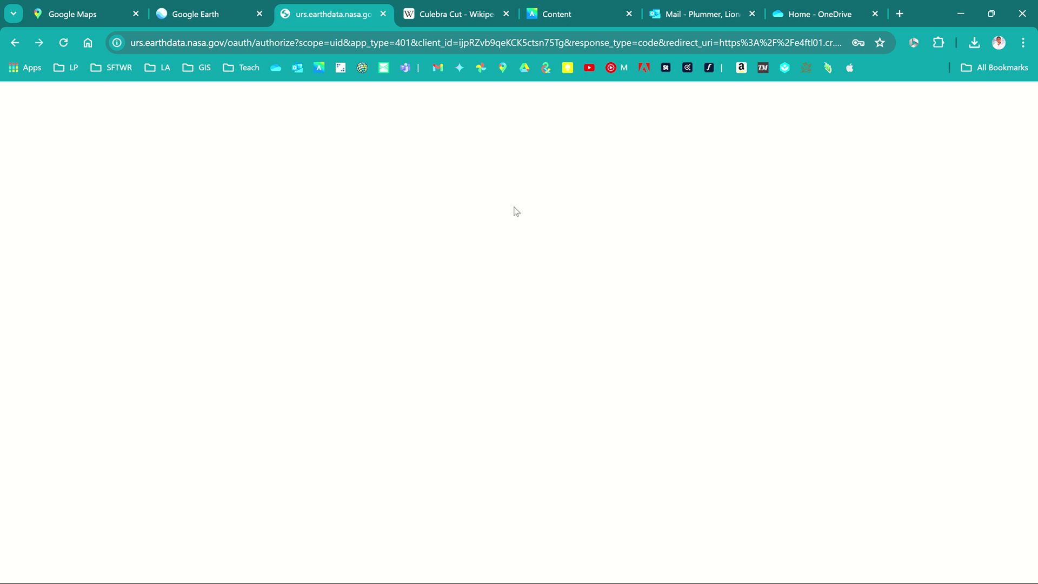
pyautogui.click(64, 42)
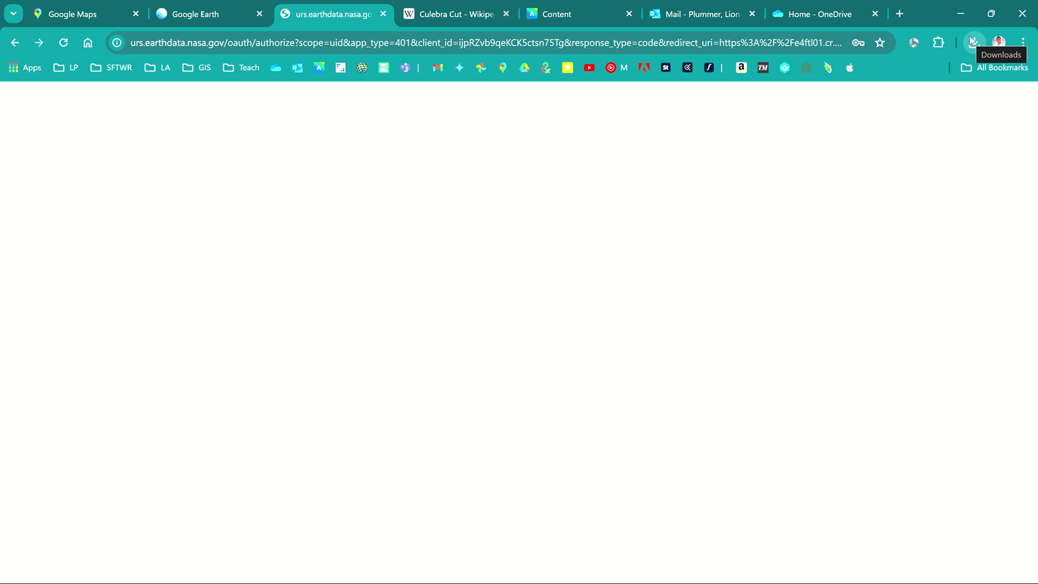
pyautogui.click(63, 45)
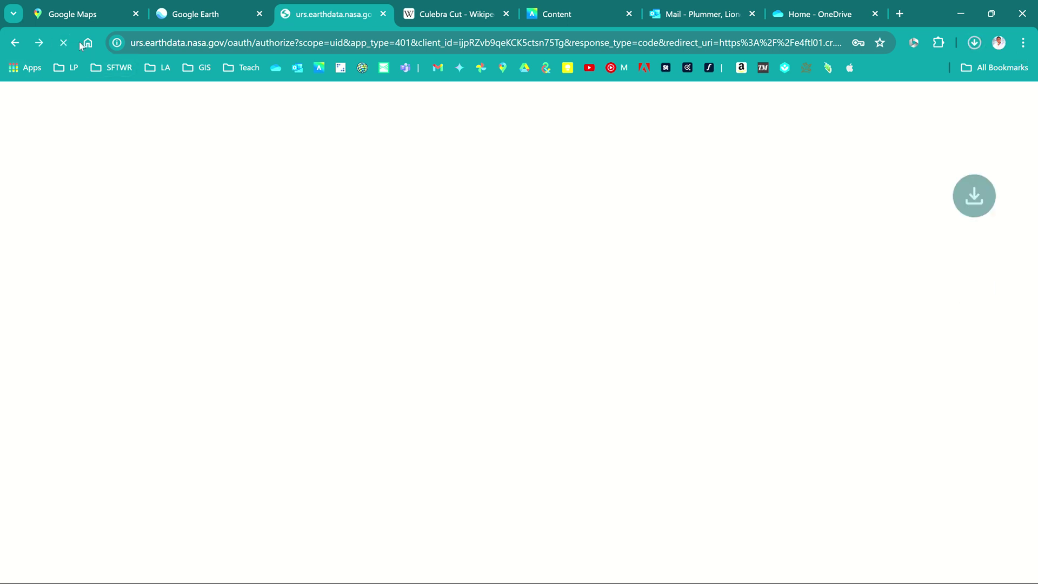
# Step: Download the DEM for tile N08W080 and show its zip file in the Downloads folder in File Explorer
pyautogui.moveTo(500, 4)
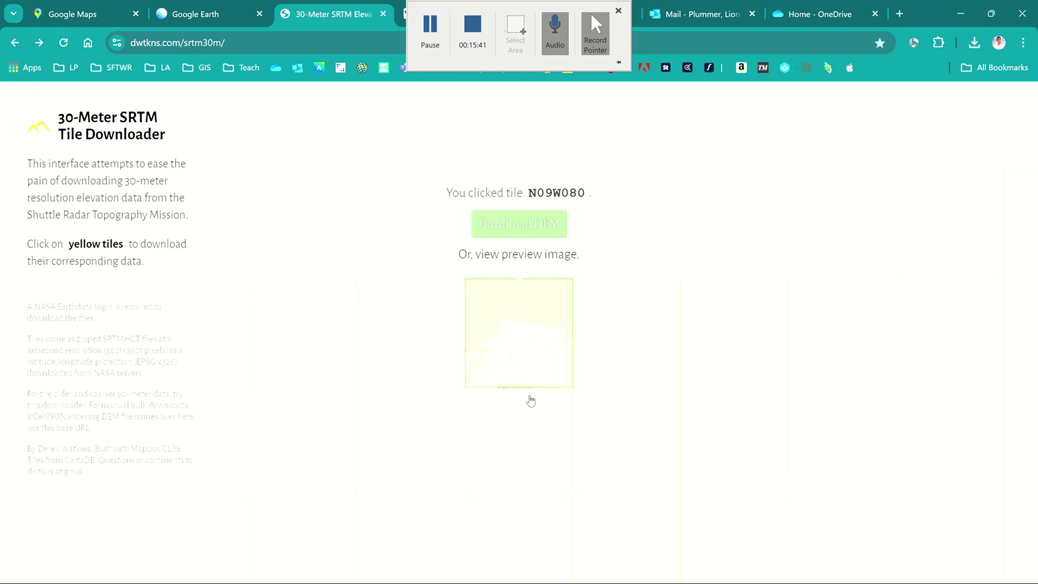
pyautogui.click(527, 441)
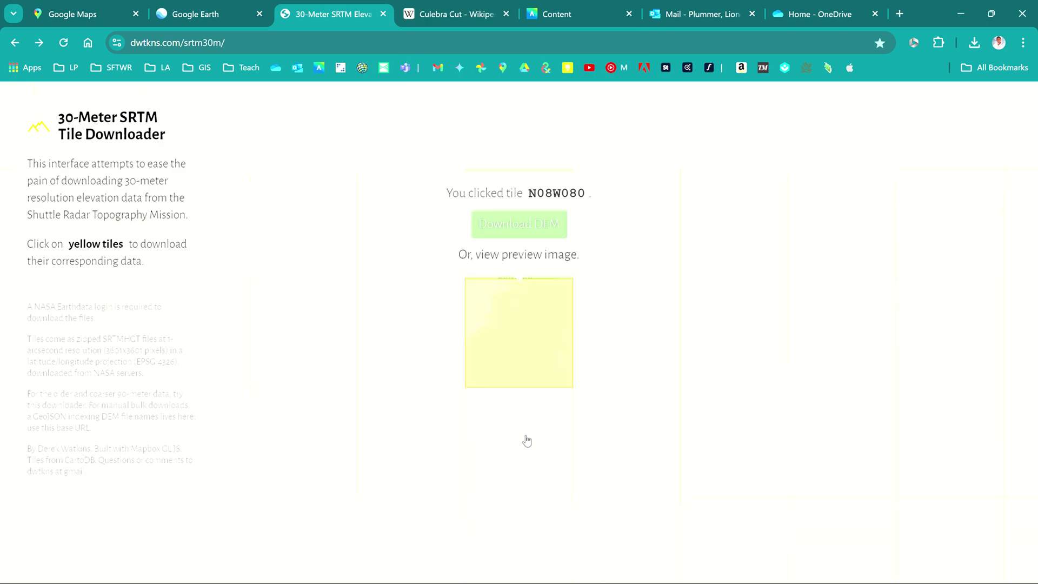
pyautogui.click(537, 224)
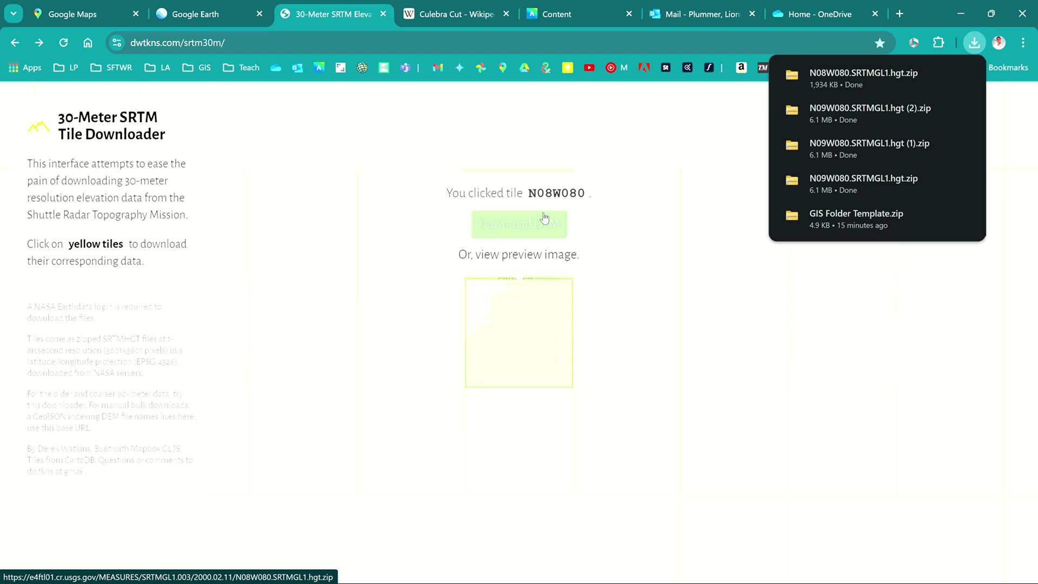
pyautogui.click(974, 43)
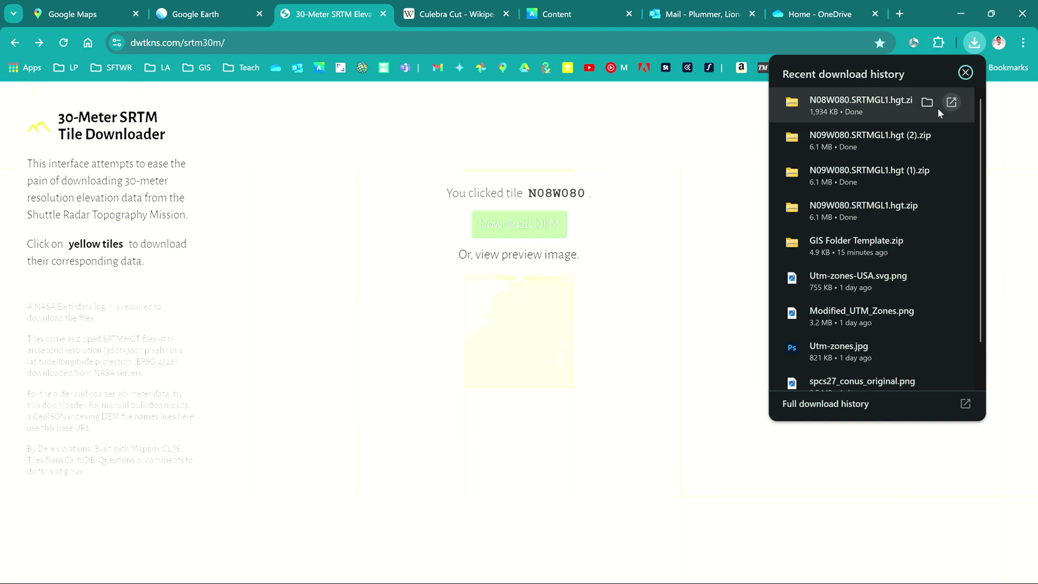
pyautogui.click(927, 101)
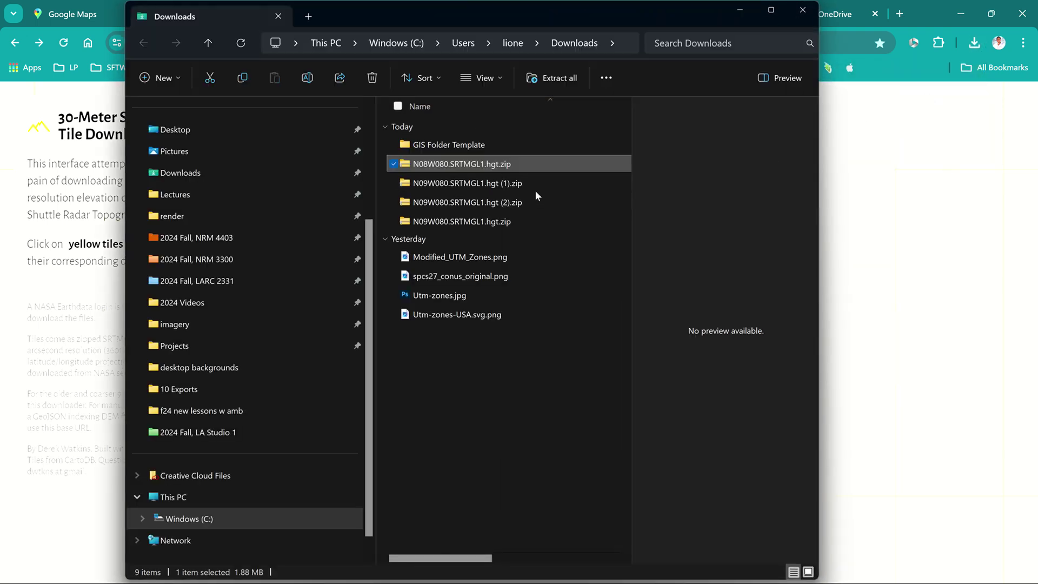
pyautogui.keyDown('shift'); pyautogui.click(526, 202); pyautogui.keyUp('shift')
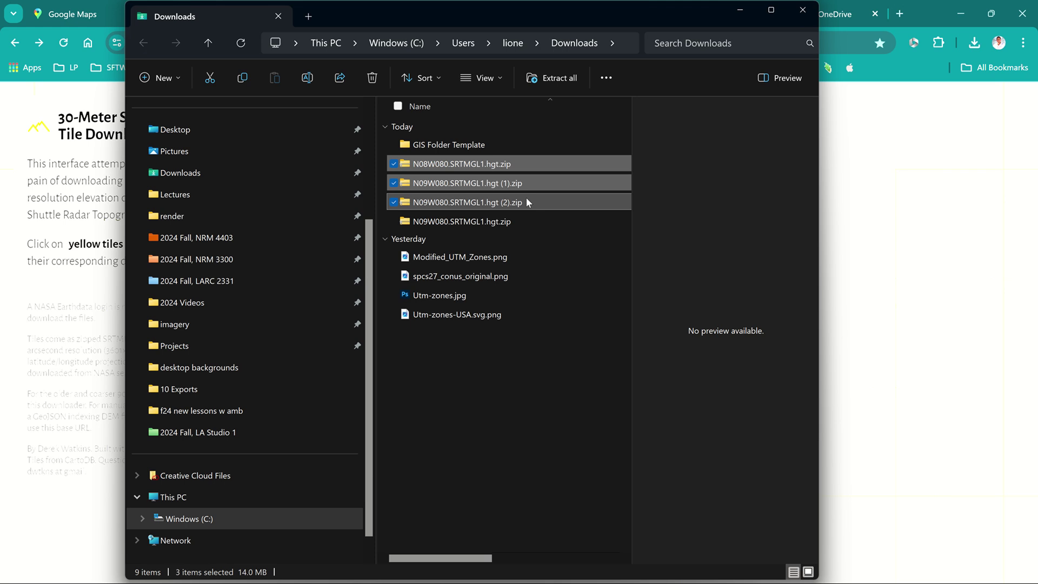
pyautogui.press('Delete')
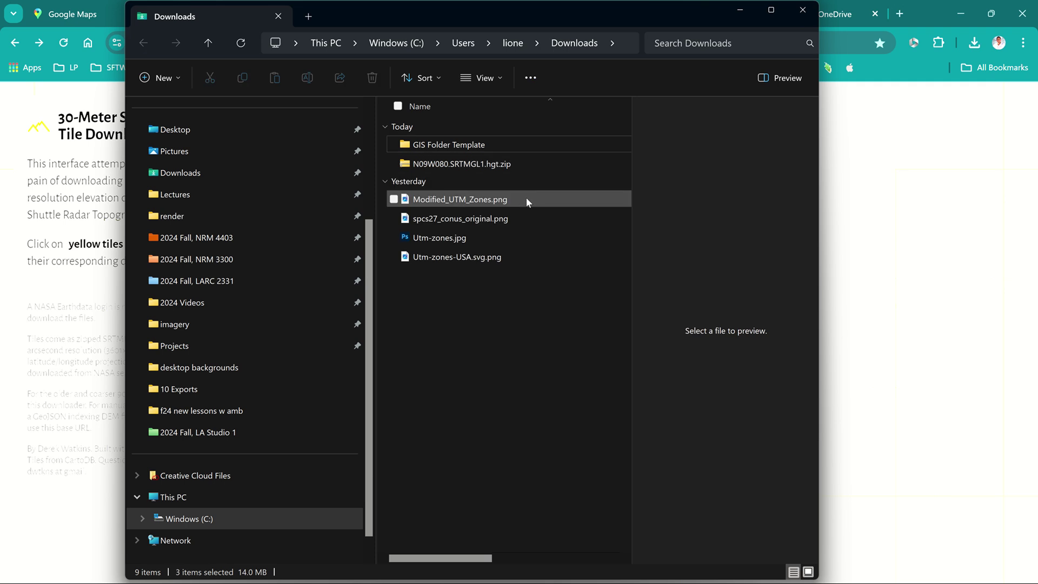
pyautogui.hotkey('ctrl', 'z')
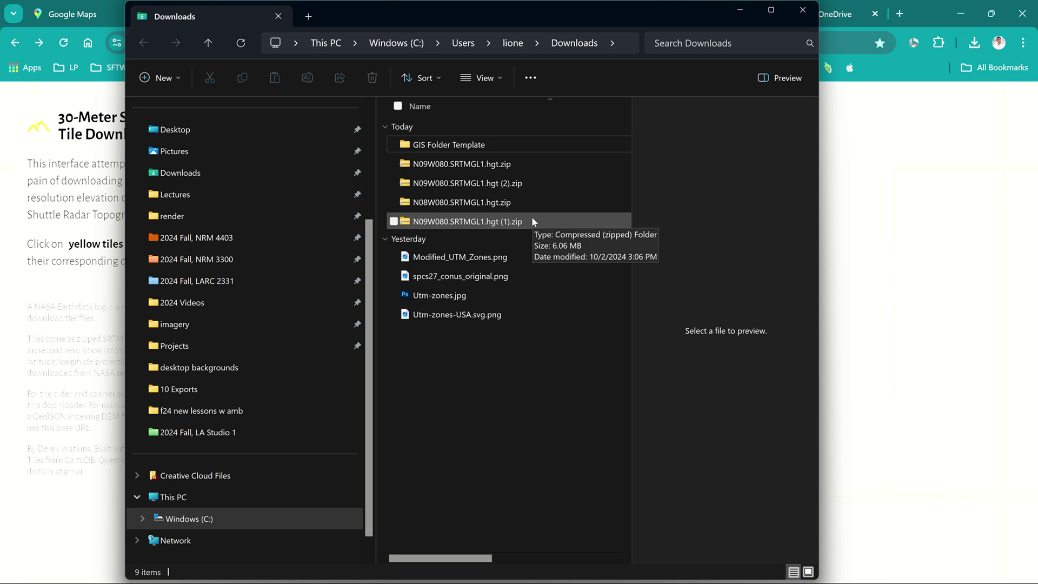
# Step: Delete the duplicate archives N09W080.SRTMGL1.hgt.zip and N09W080.SRTMGL1.hgt (2).zip from Downloads
pyautogui.click(532, 221)
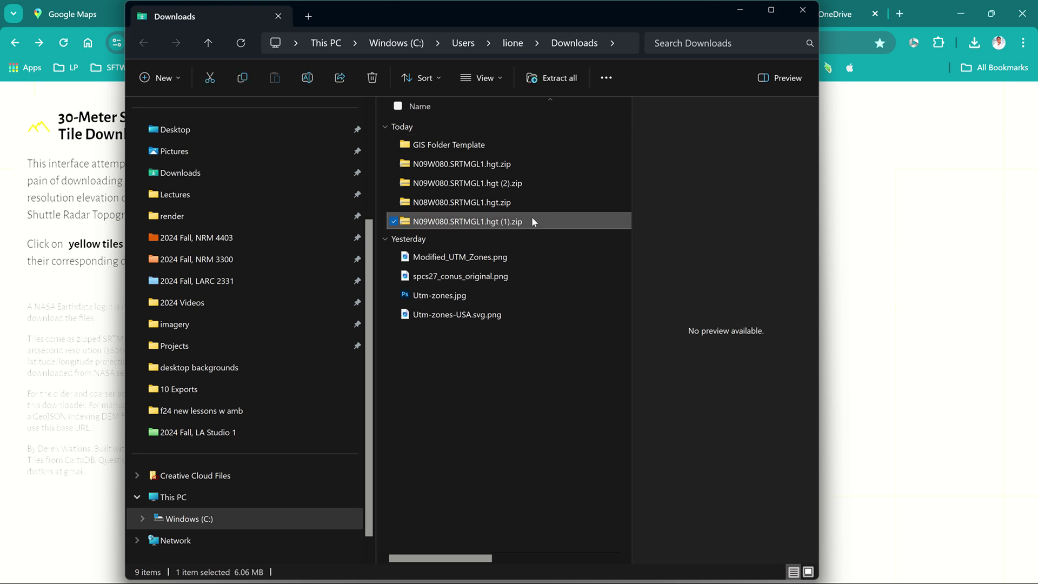
pyautogui.moveTo(446, 4)
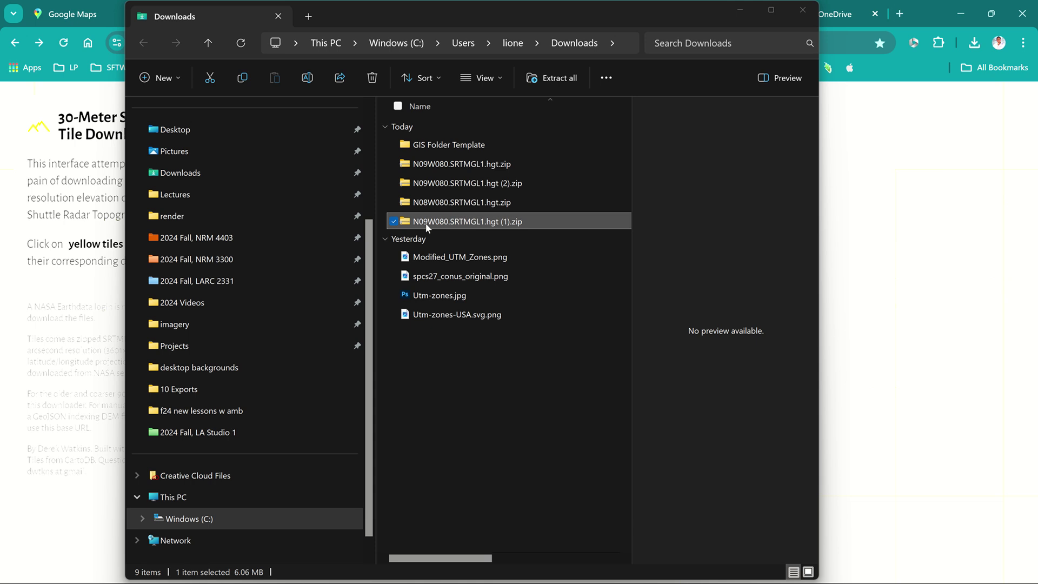
pyautogui.click(444, 184)
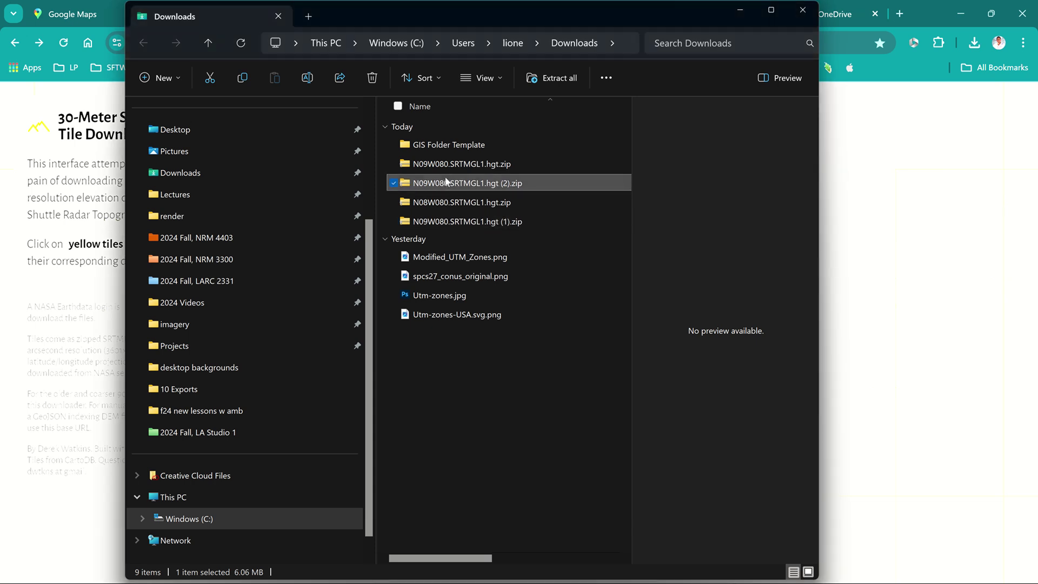
pyautogui.keyDown('ctrl'); pyautogui.click(449, 164); pyautogui.keyUp('ctrl')
pyautogui.press('Delete')
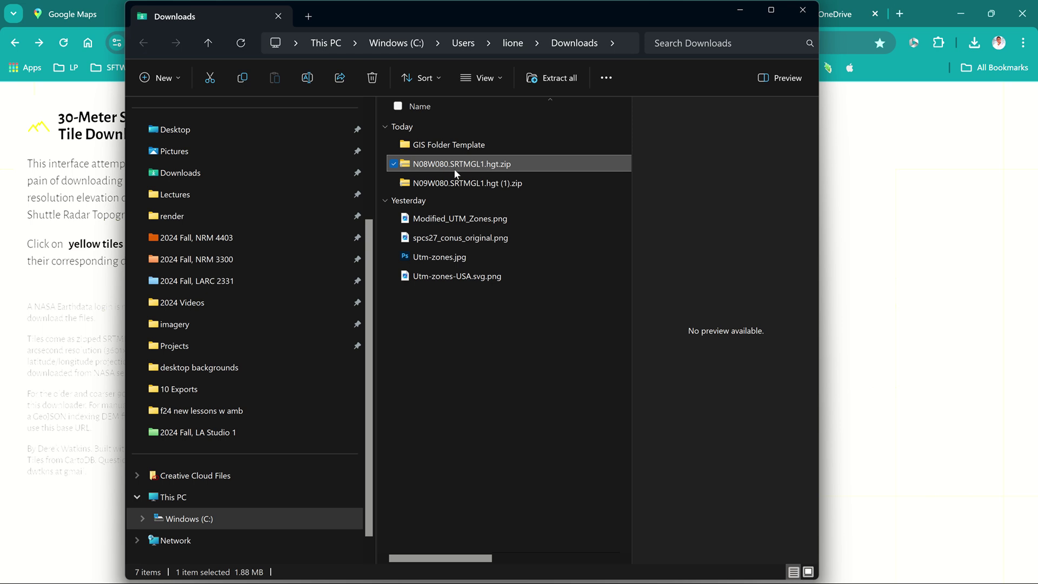
# Step: Extract N08W080.SRTMGL1.hgt.zip and N09W080.SRTMGL1.hgt (1).zip to their default folders in Downloads, deleting each zip once extracted
pyautogui.click(551, 78)
pyautogui.press('Return')
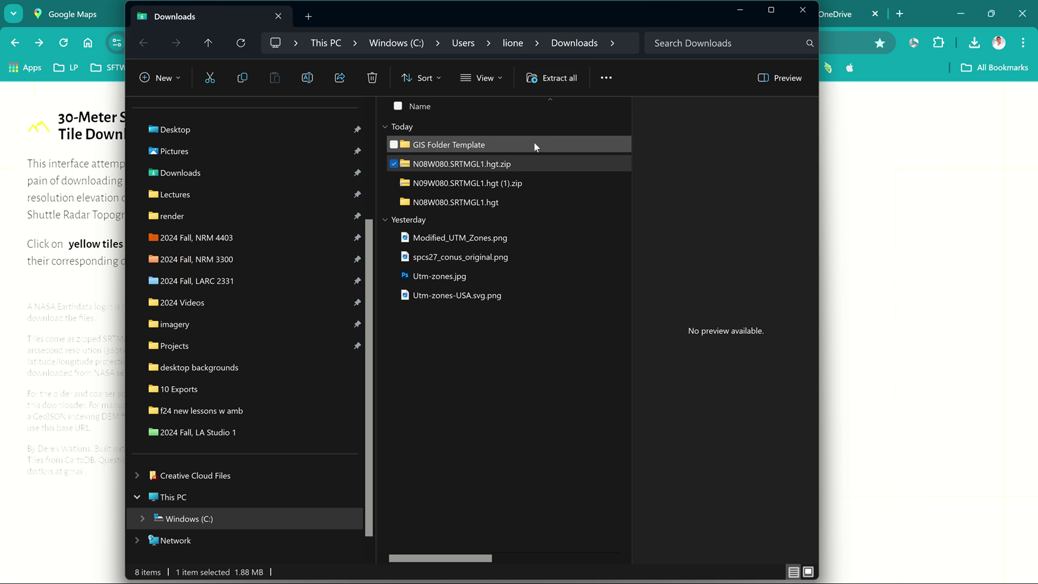
pyautogui.press('Delete')
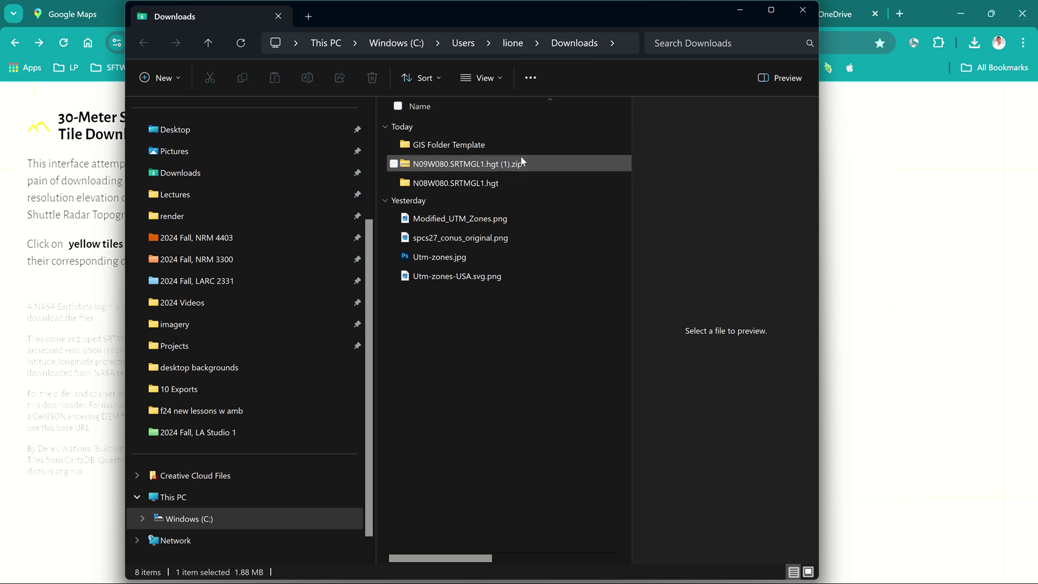
pyautogui.click(523, 160)
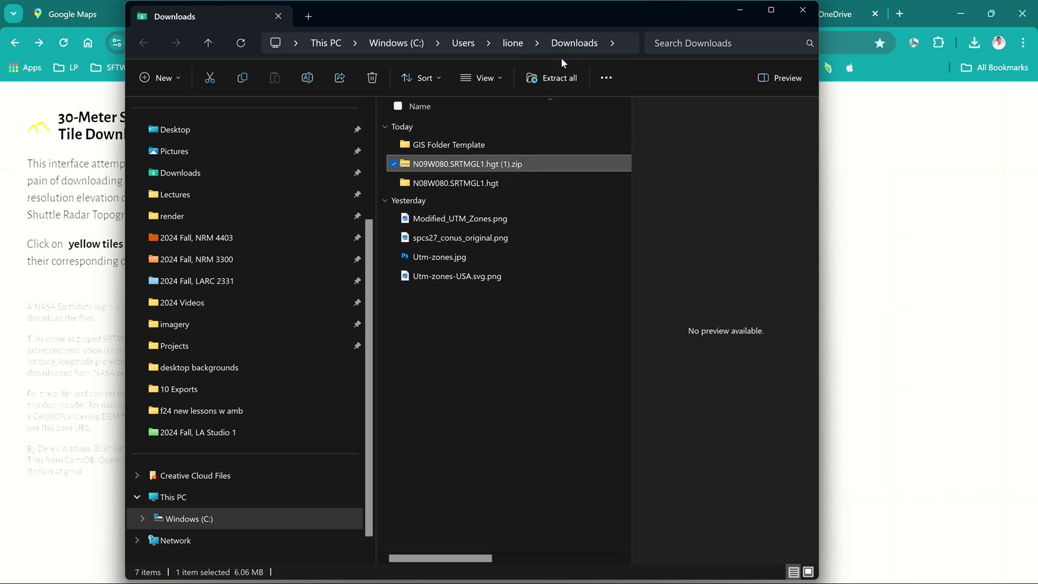
pyautogui.click(558, 80)
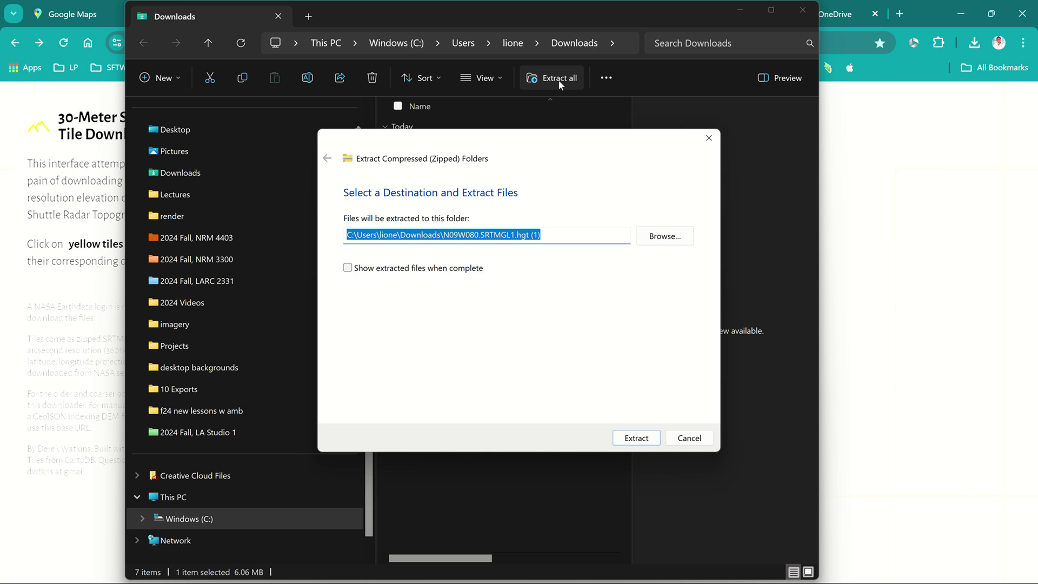
pyautogui.press('Return')
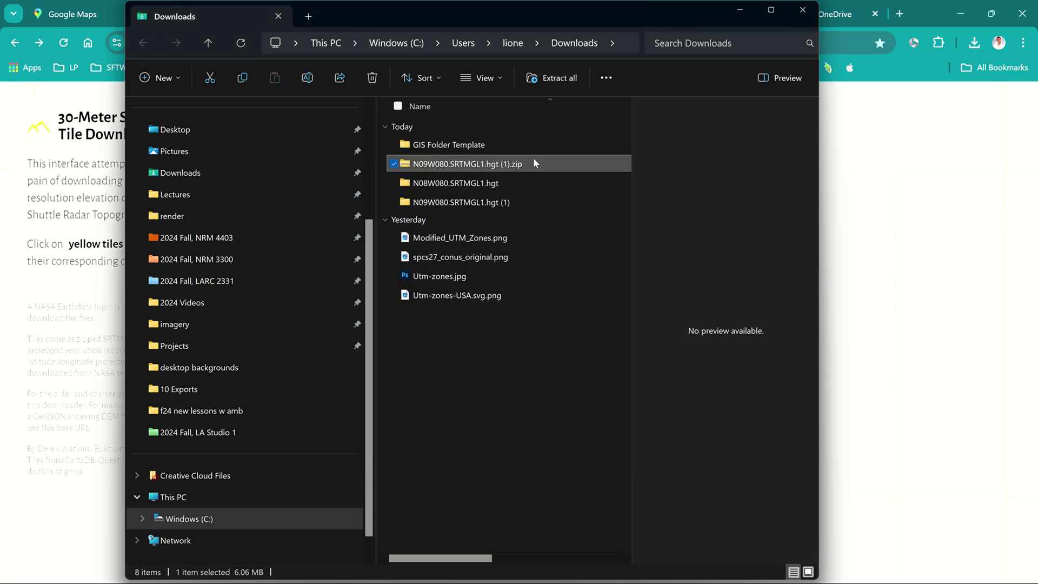
pyautogui.press('Delete')
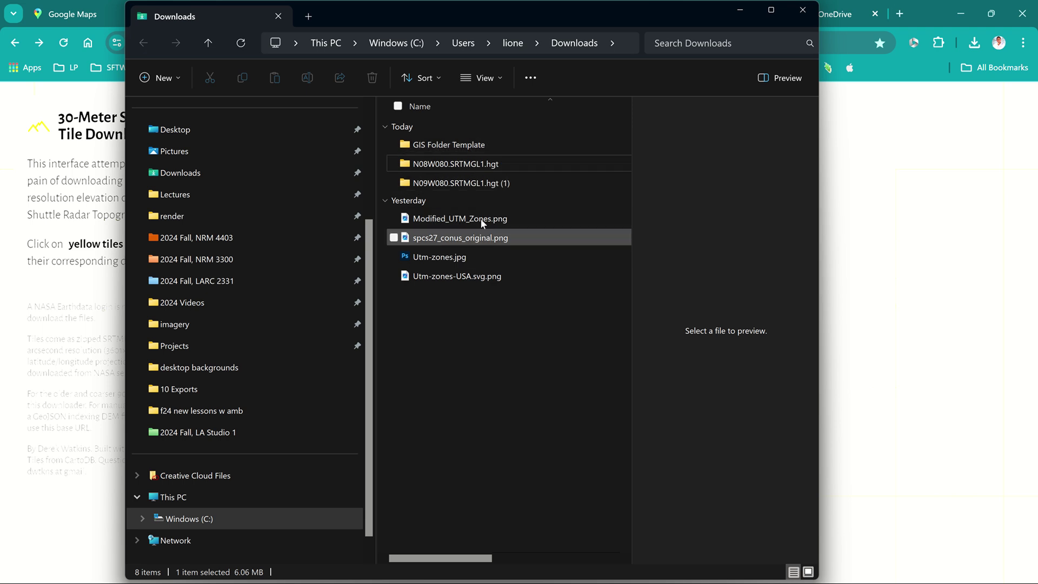
# Step: Move the ten template folders, 01 Boundaries through 10 Exports, from the nested GIS Folder Template into the LARC 2331, Panama Canal, f24 project folder
pyautogui.click(495, 142)
pyautogui.doubleClick(495, 142)
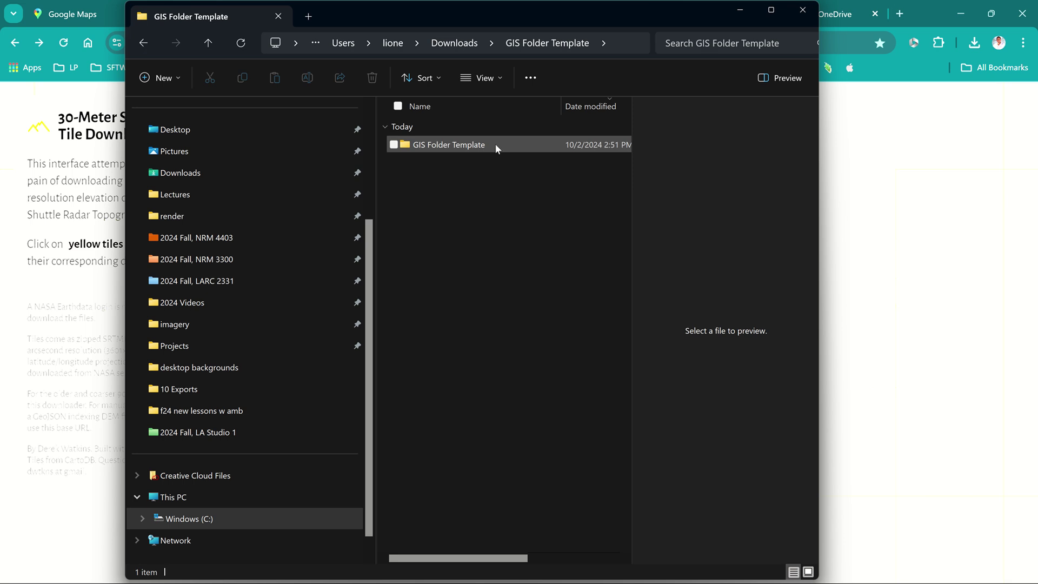
pyautogui.doubleClick(494, 144)
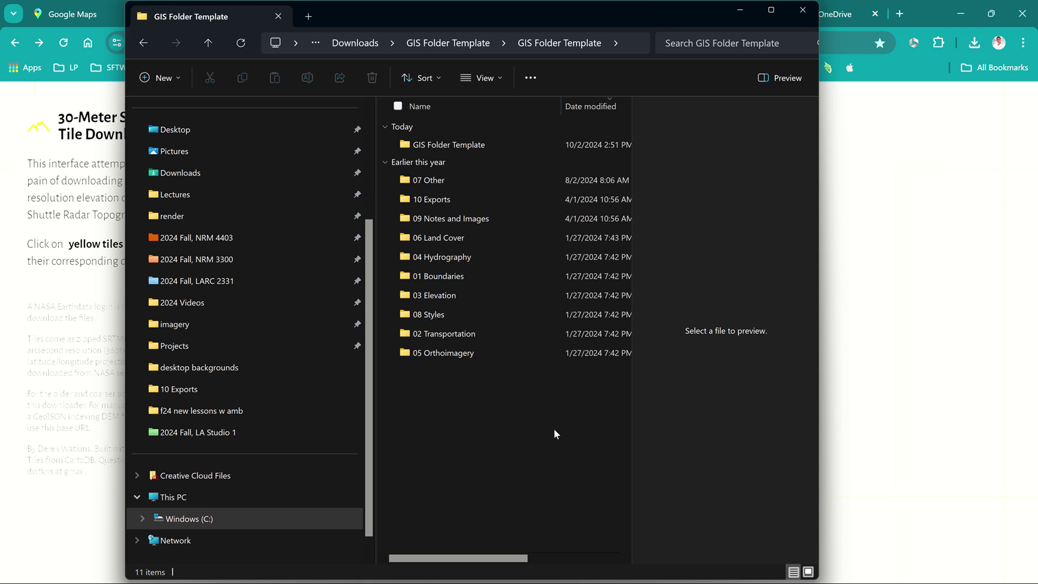
pyautogui.moveTo(553, 428); pyautogui.dragTo(453, 186)
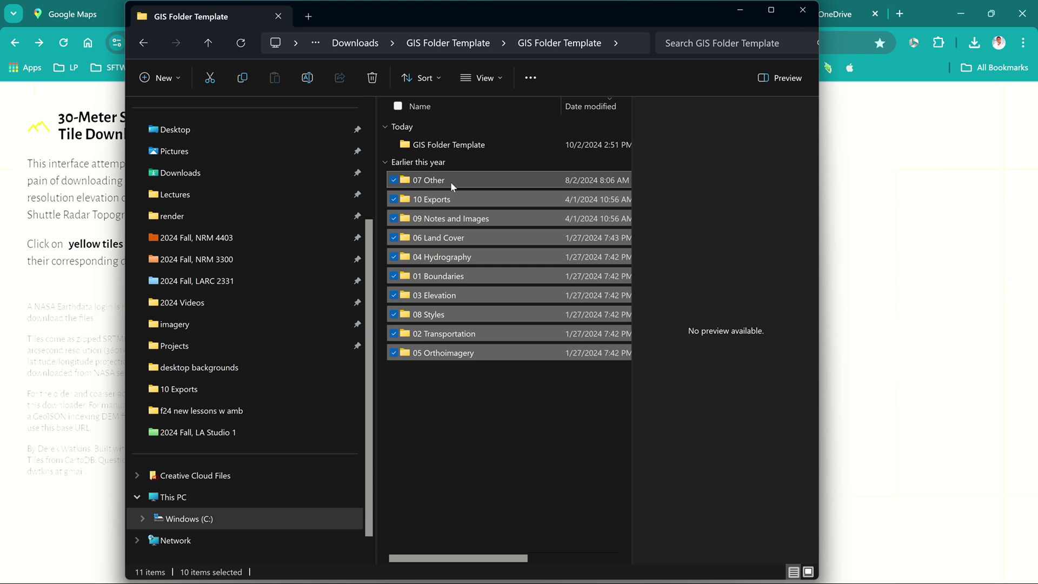
pyautogui.hotkey('ctrl', 'x')
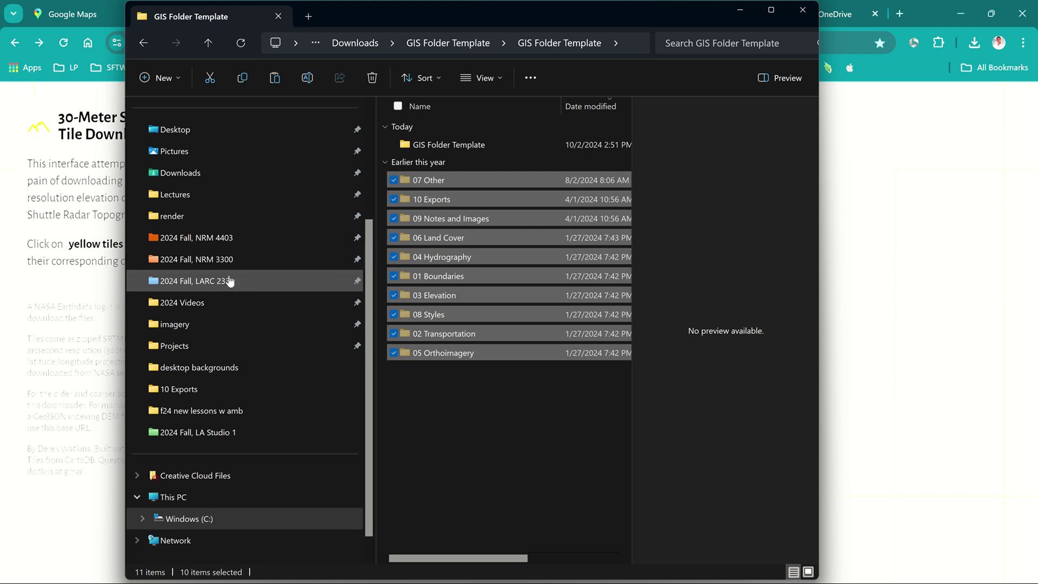
pyautogui.click(416, 144)
pyautogui.moveTo(416, 145); pyautogui.dragTo(449, 147)
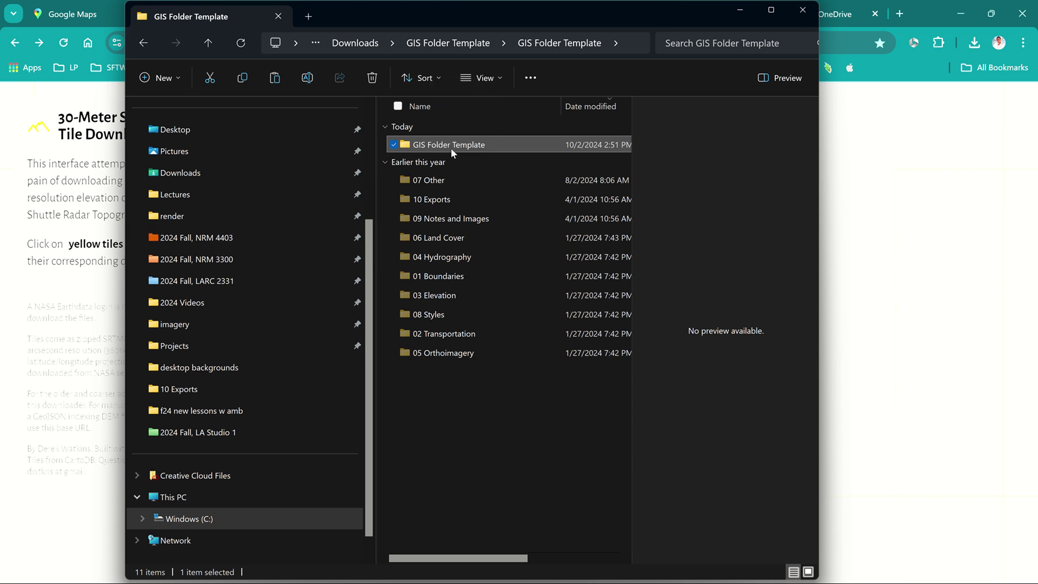
pyautogui.click(216, 283)
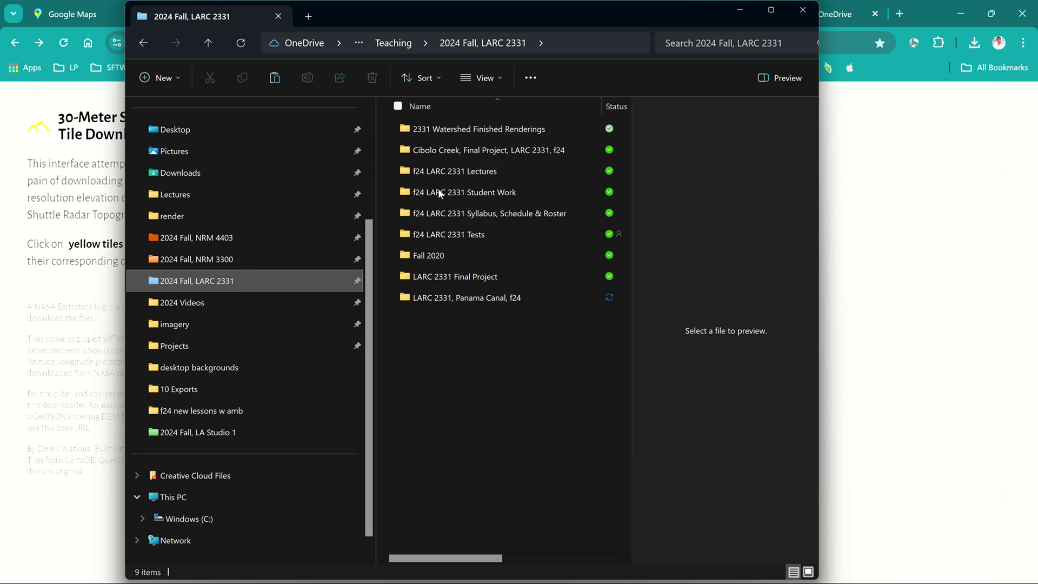
pyautogui.doubleClick(500, 295)
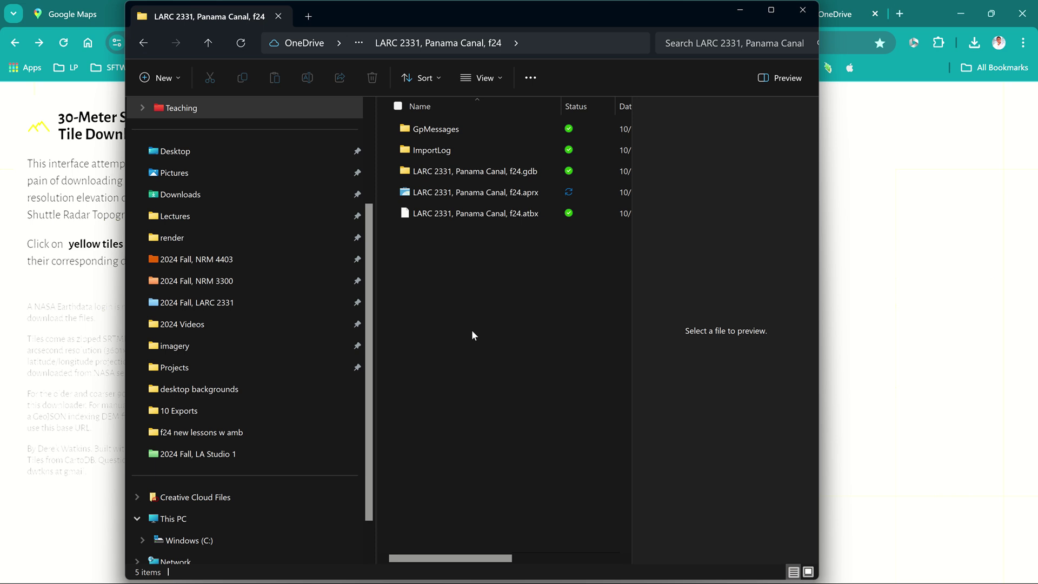
pyautogui.hotkey('ctrl', 'v')
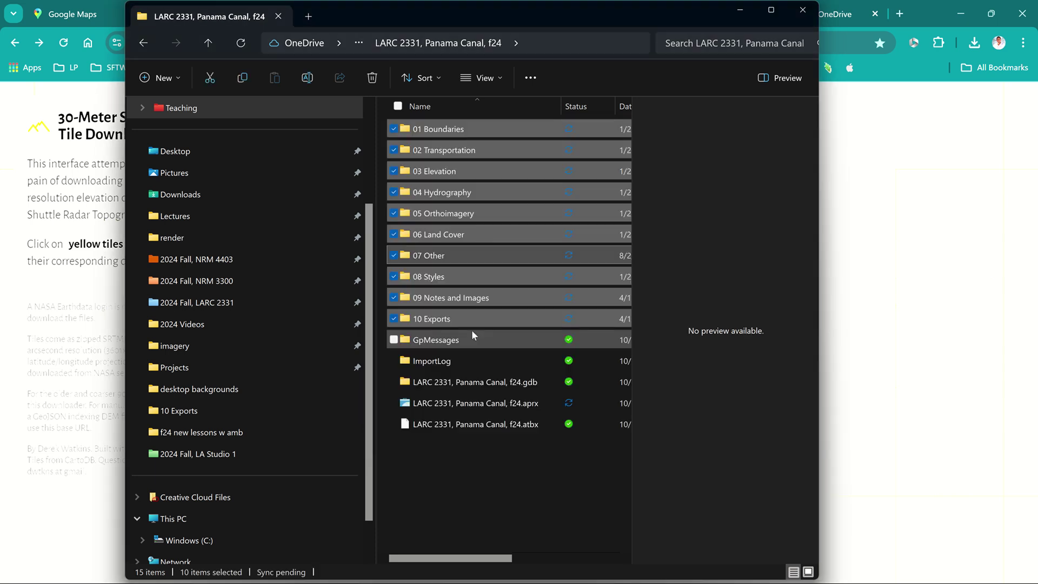
pyautogui.click(453, 482)
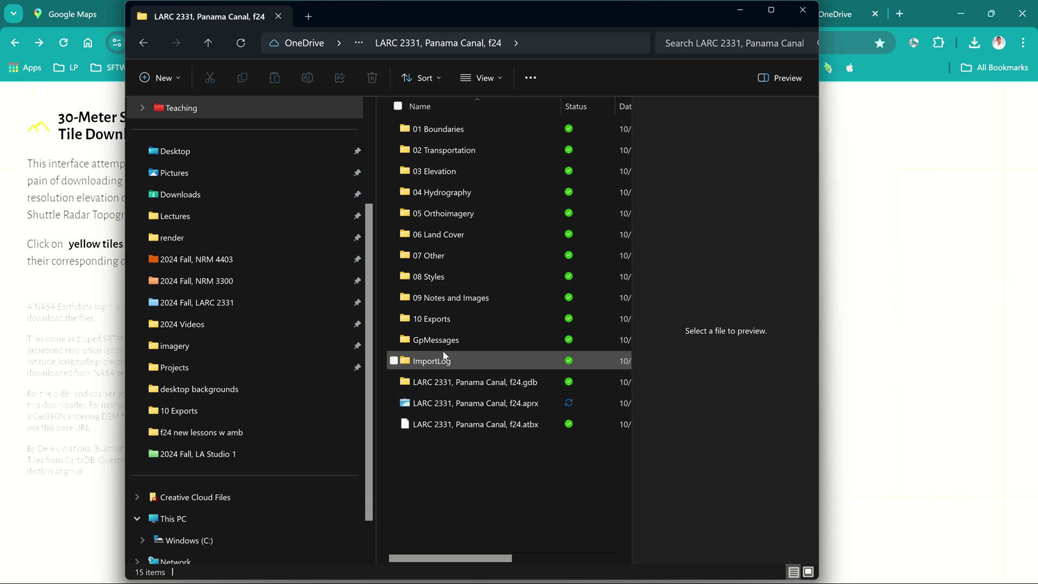
pyautogui.moveTo(442, 351)
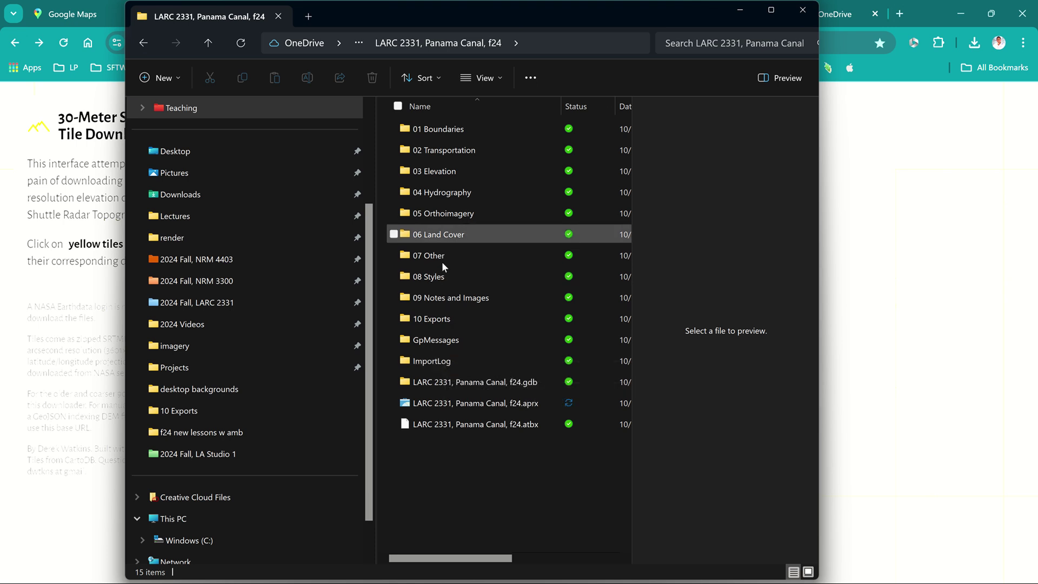
pyautogui.moveTo(449, 298)
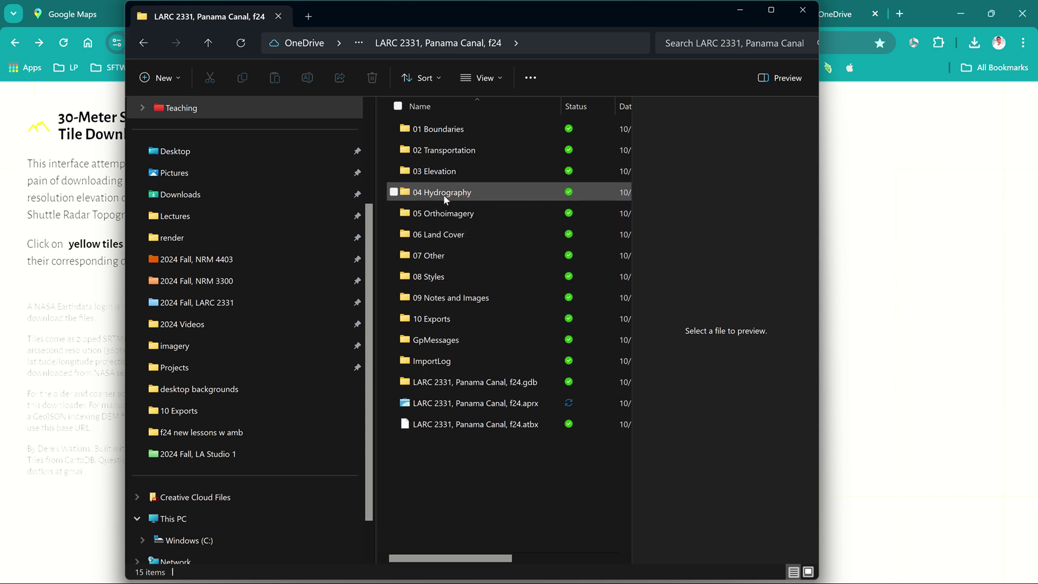
pyautogui.moveTo(443, 195)
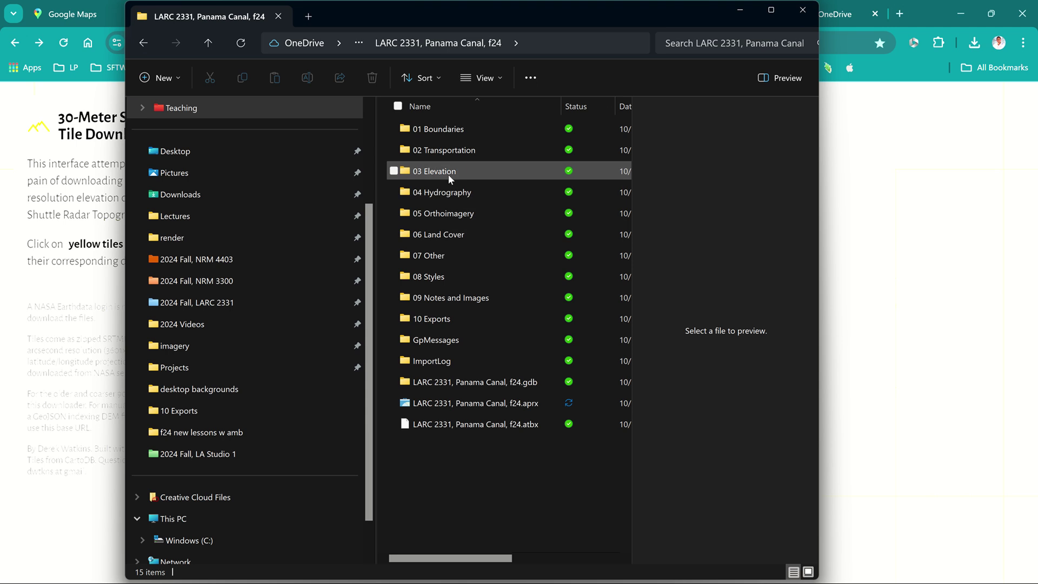
pyautogui.moveTo(453, 170)
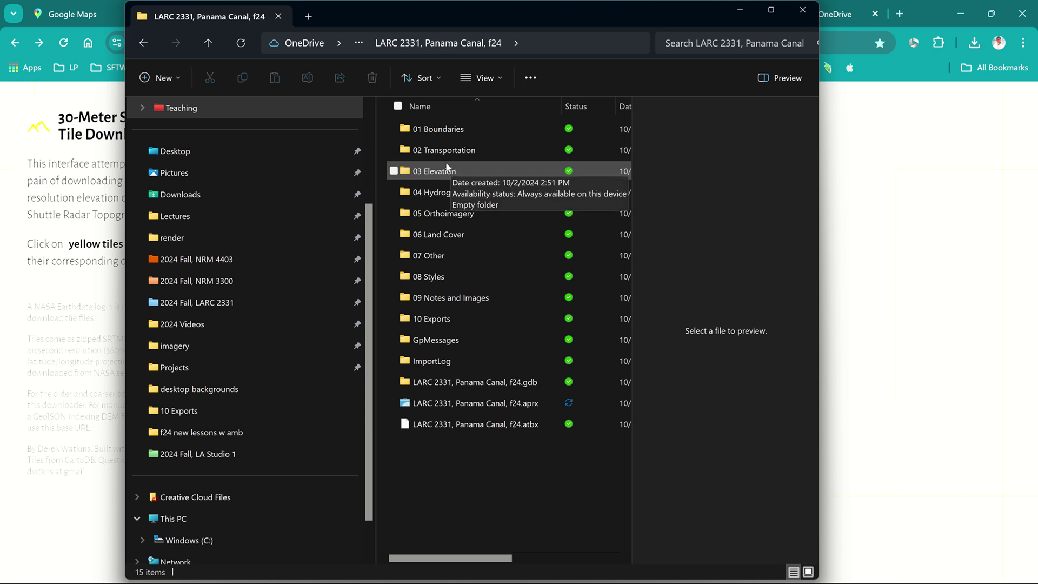
# Step: Move N08W080.hgt out of its extracted N08W080.SRTMGL1.hgt folder into the main Downloads folder
pyautogui.click(236, 194)
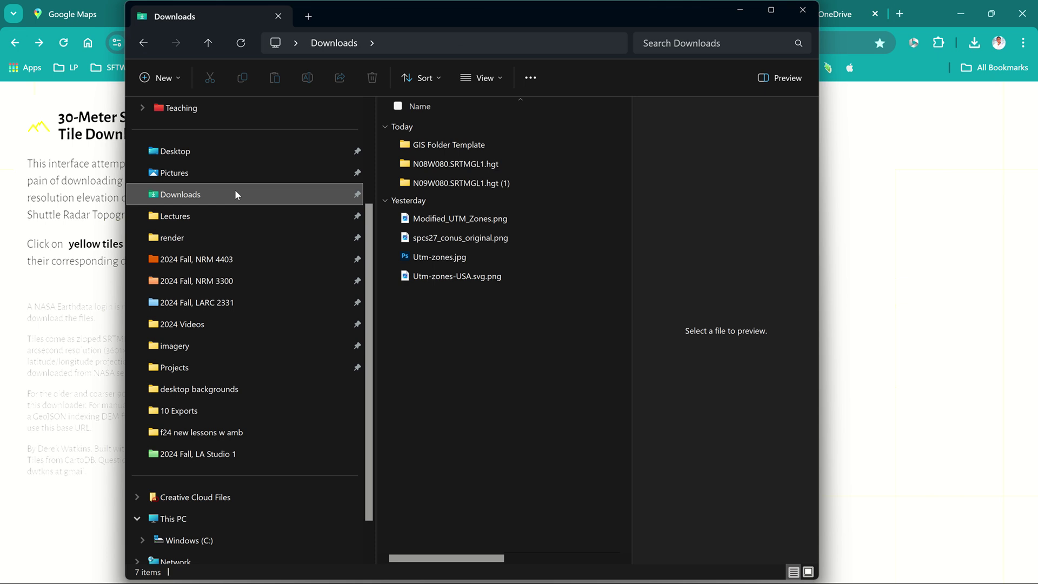
pyautogui.click(481, 163)
pyautogui.doubleClick(481, 164)
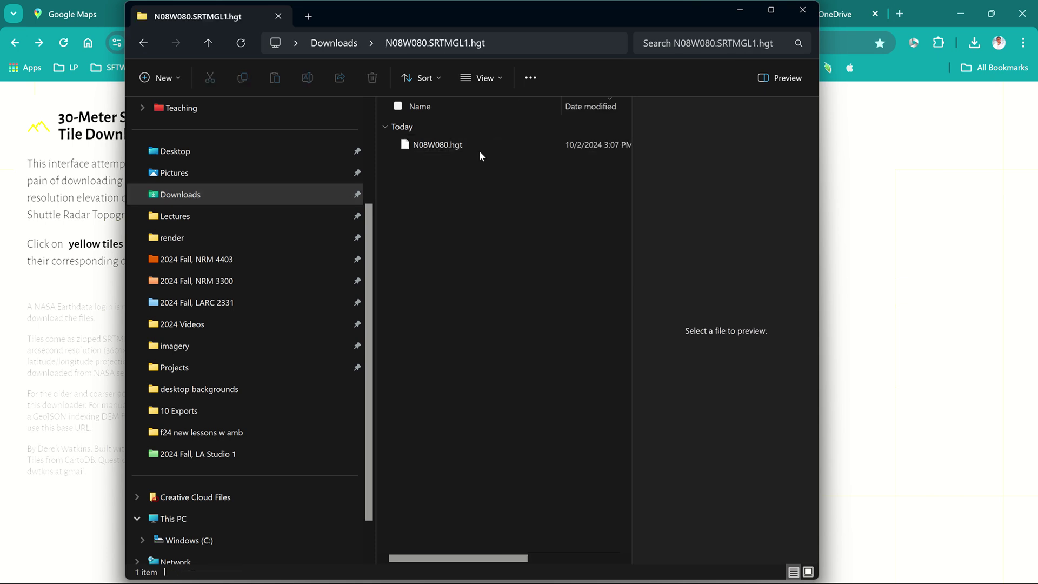
pyautogui.click(478, 147)
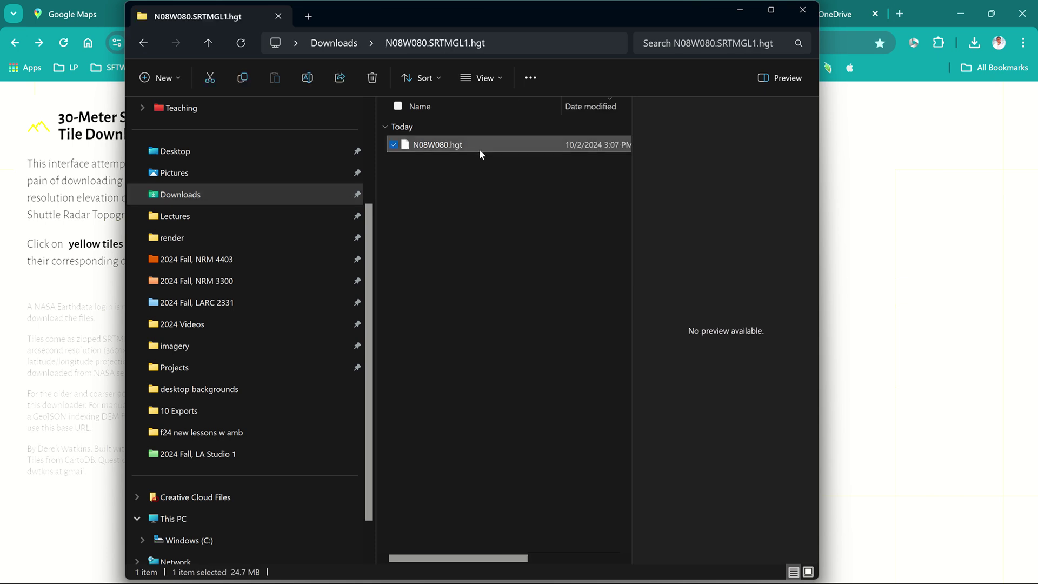
pyautogui.hotkey('ctrl', 'x')
pyautogui.click(334, 43)
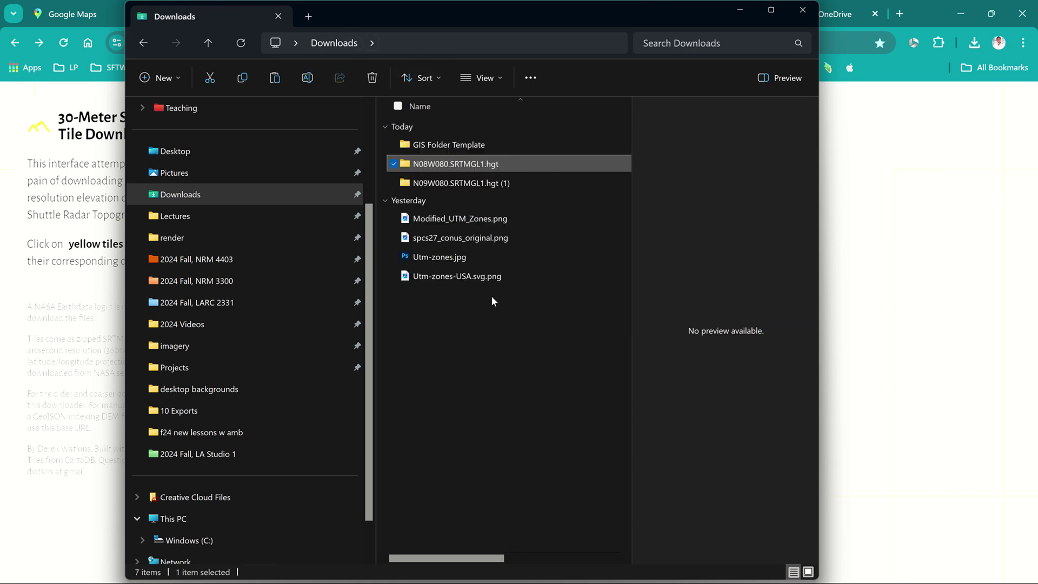
pyautogui.click(433, 328)
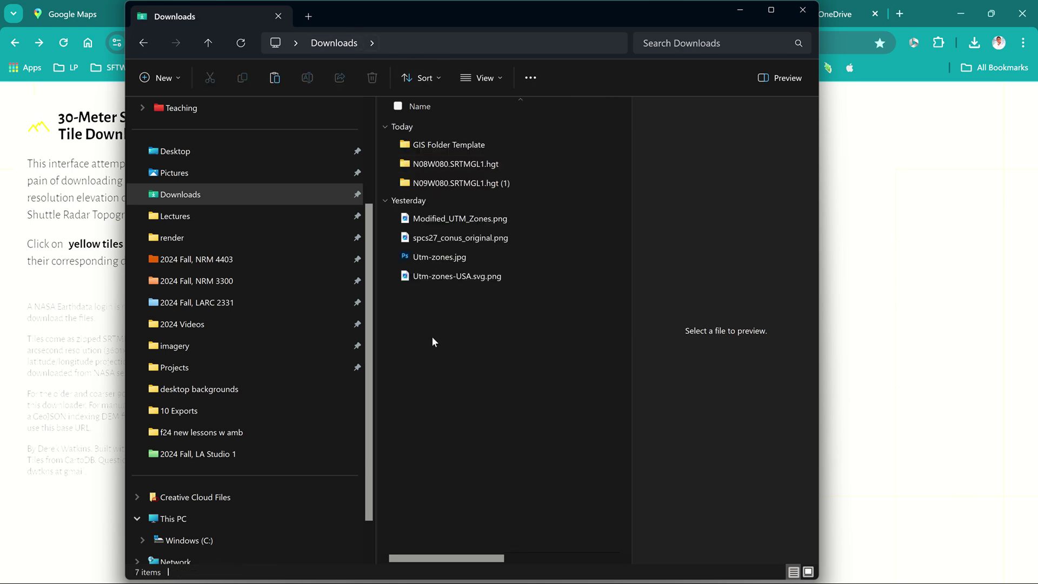
pyautogui.hotkey('ctrl', 'v')
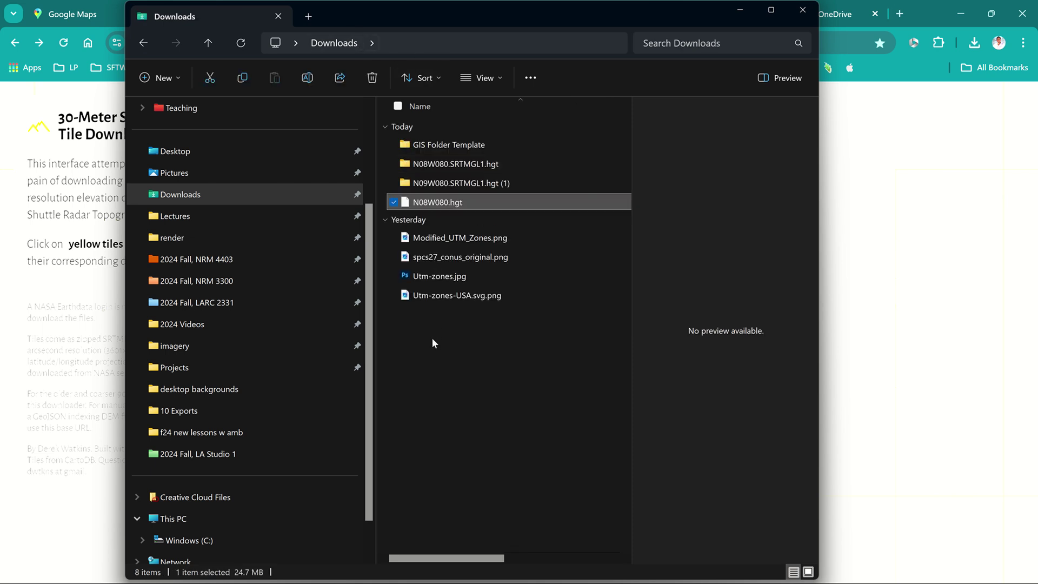
# Step: Move N09W080.hgt out of the extracted N09W080.SRTMGL1.hgt (1) folder into the main Downloads folder
pyautogui.doubleClick(494, 188)
pyautogui.click(478, 146)
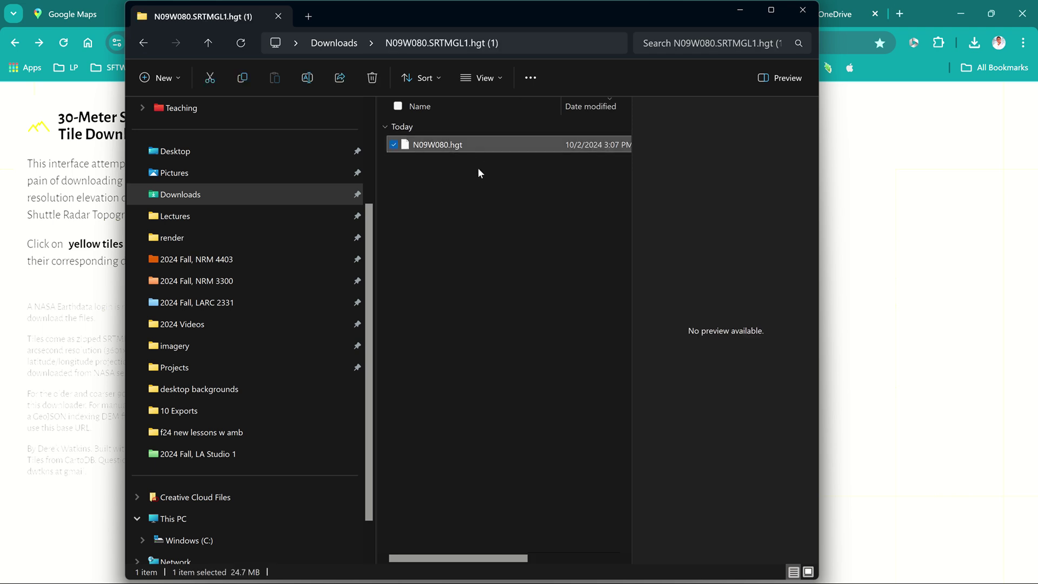
pyautogui.hotkey('ctrl', 'x')
pyautogui.click(341, 43)
pyautogui.click(421, 355)
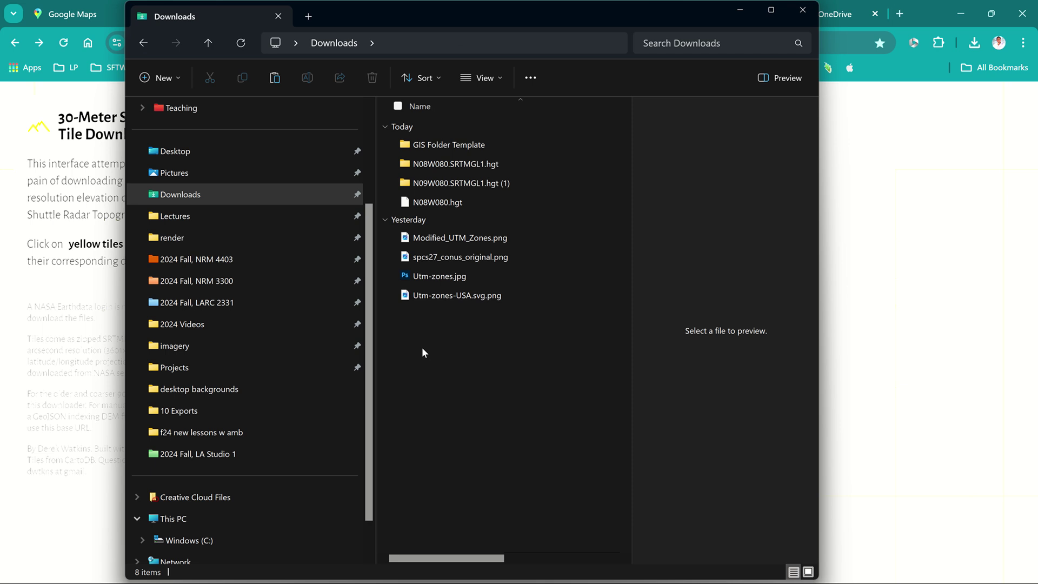
pyautogui.hotkey('ctrl', 'v')
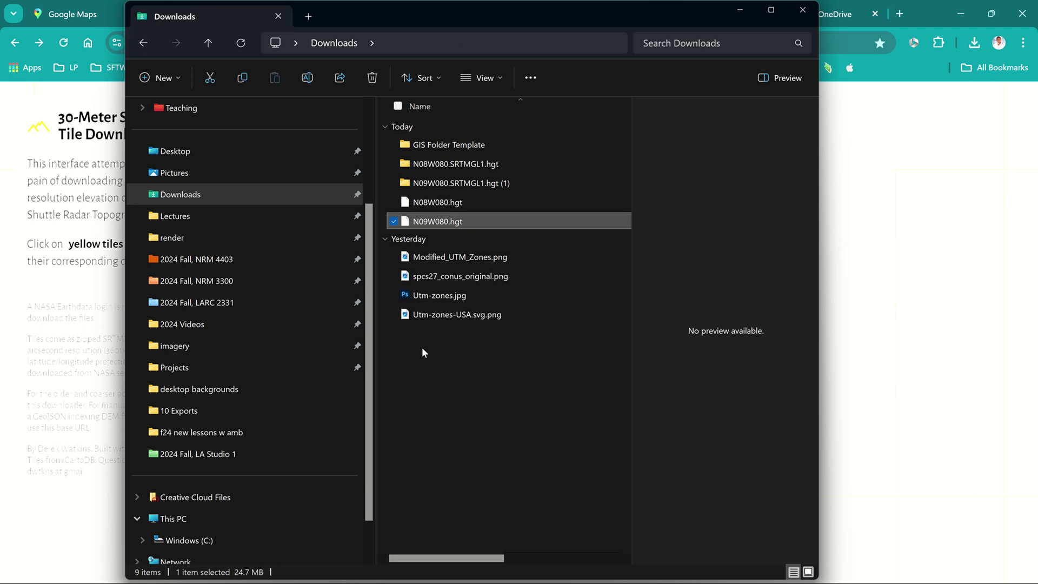
# Step: Delete the GIS Folder Template, N08W080.SRTMGL1.hgt and N09W080.SRTMGL1.hgt (1) folders from Downloads
pyautogui.click(474, 183)
pyautogui.keyDown('shift'); pyautogui.click(473, 151); pyautogui.keyUp('shift')
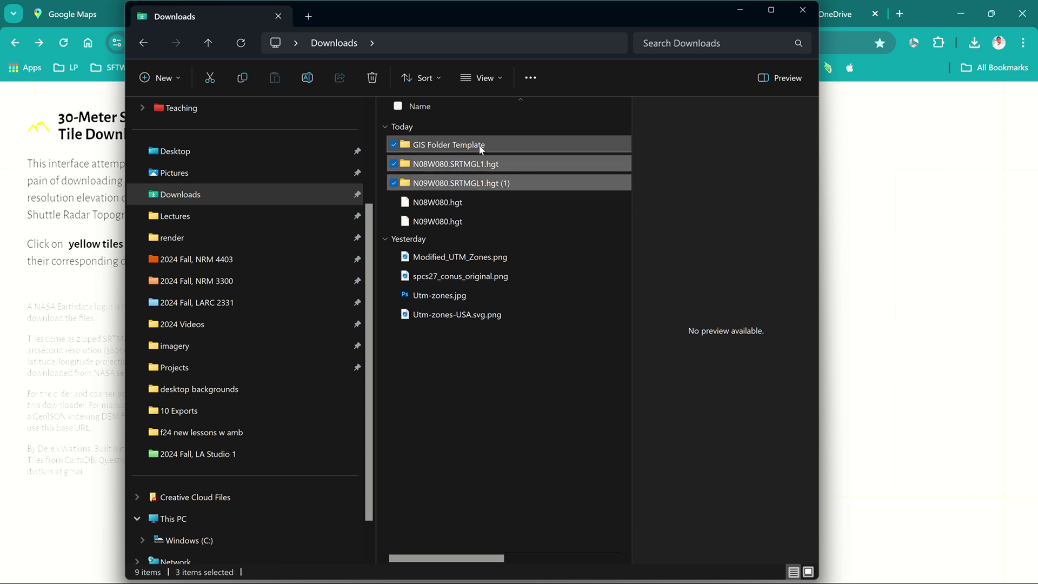
pyautogui.press('Delete')
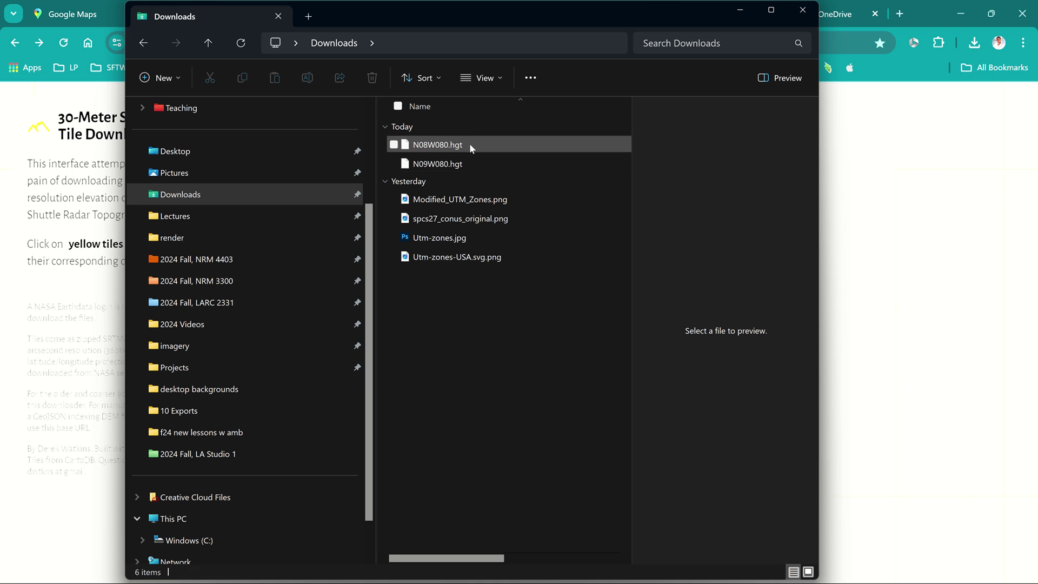
# Step: Move N08W080.hgt and N09W080.hgt from Downloads into the 03 Elevation folder of the LARC 2331, Panama Canal, f24 project
pyautogui.click(462, 164)
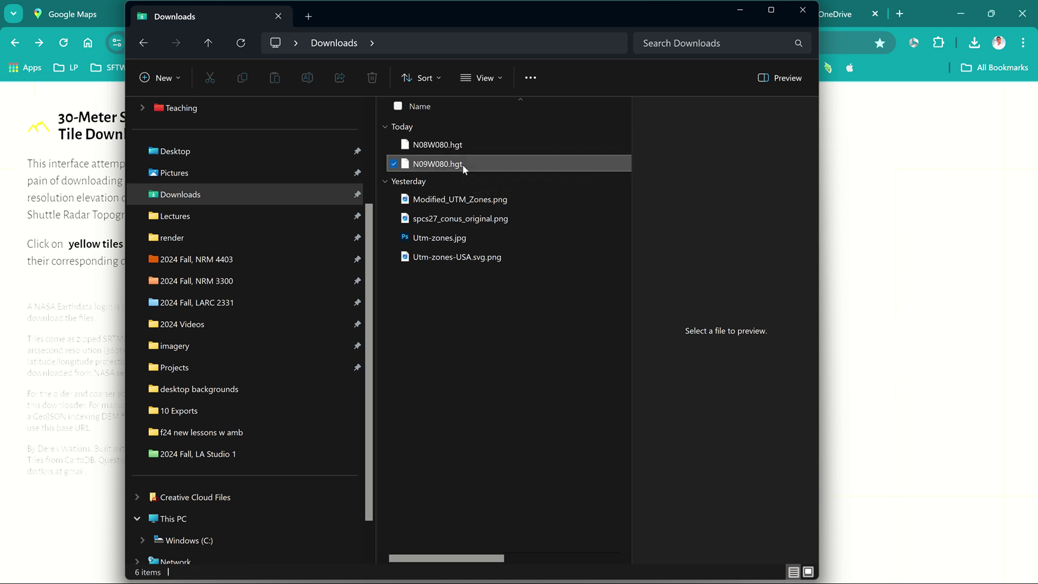
pyautogui.keyDown('shift'); pyautogui.click(462, 144); pyautogui.keyUp('shift')
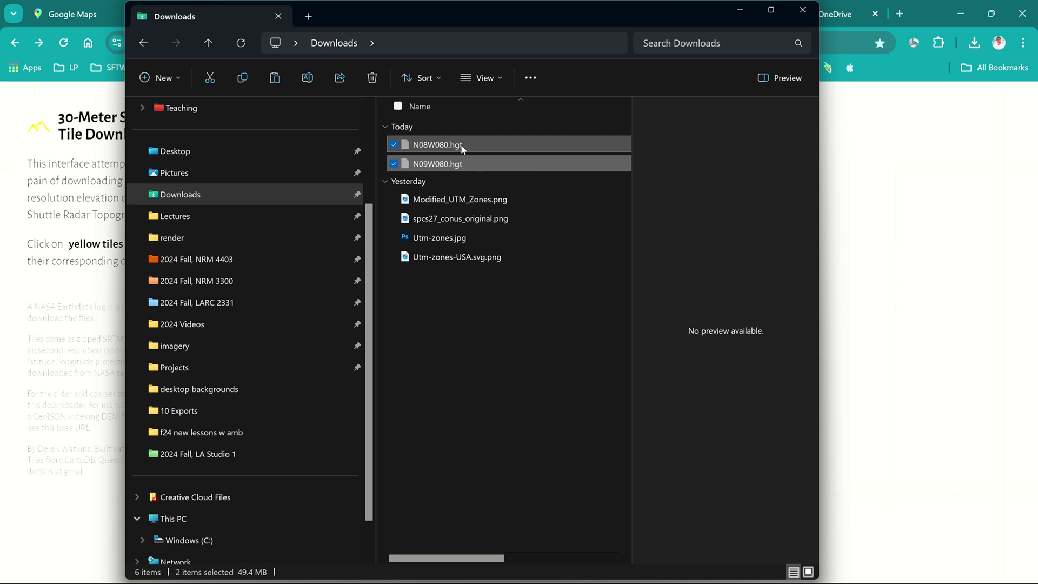
pyautogui.click(212, 304)
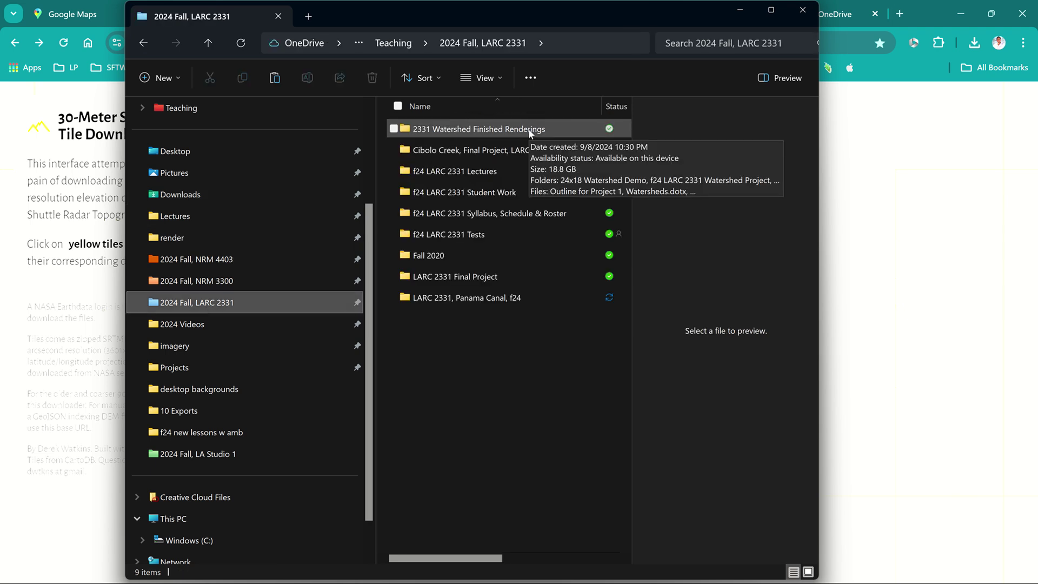
pyautogui.click(493, 295)
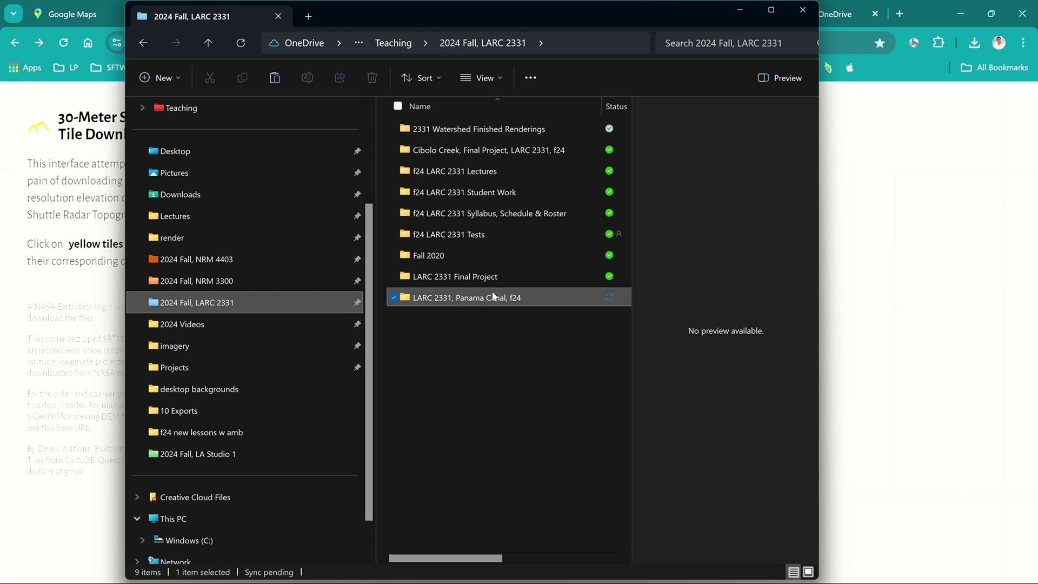
pyautogui.doubleClick(493, 296)
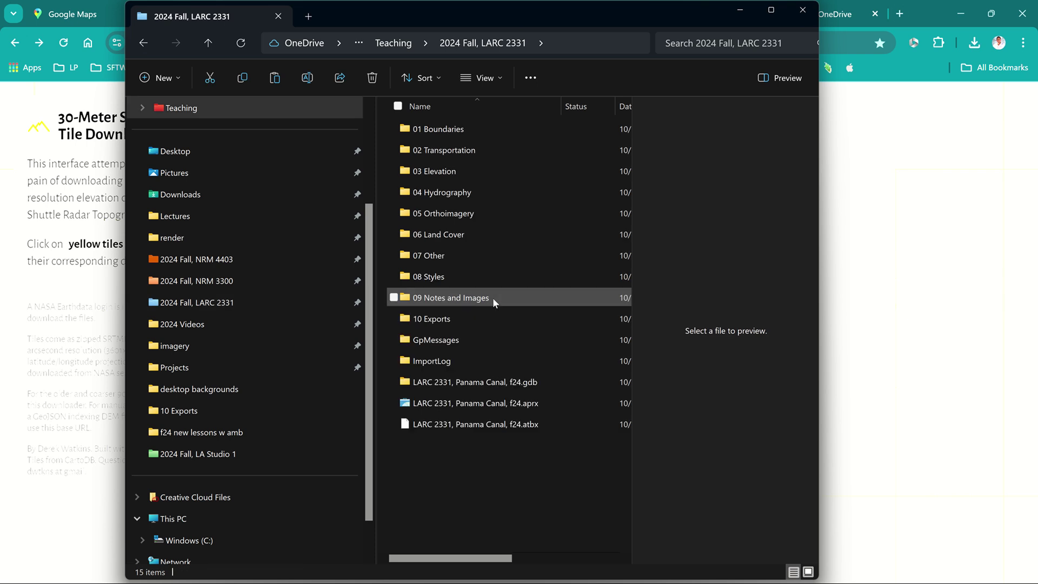
pyautogui.doubleClick(510, 172)
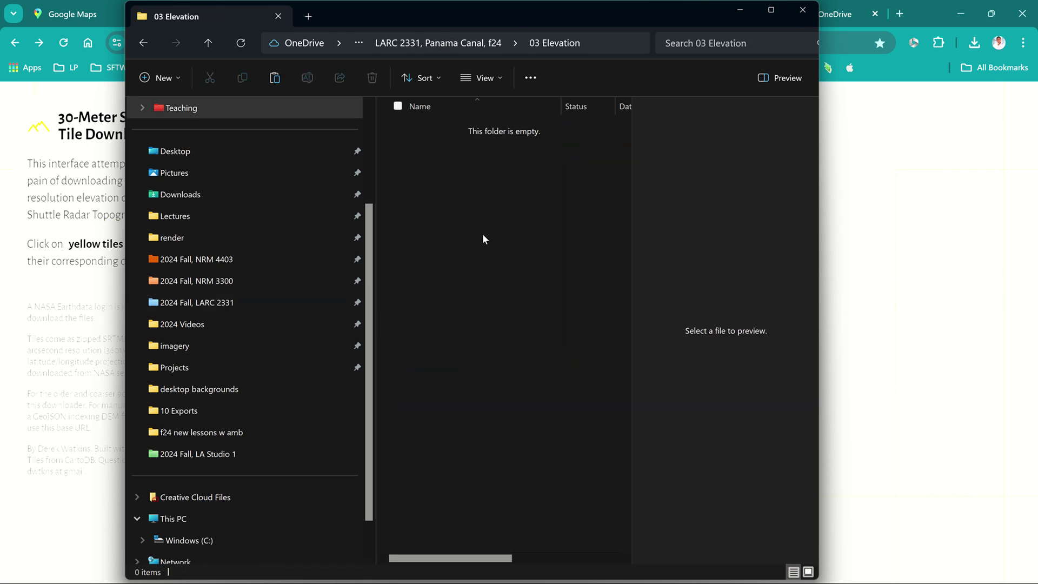
pyautogui.hotkey('ctrl', 'v')
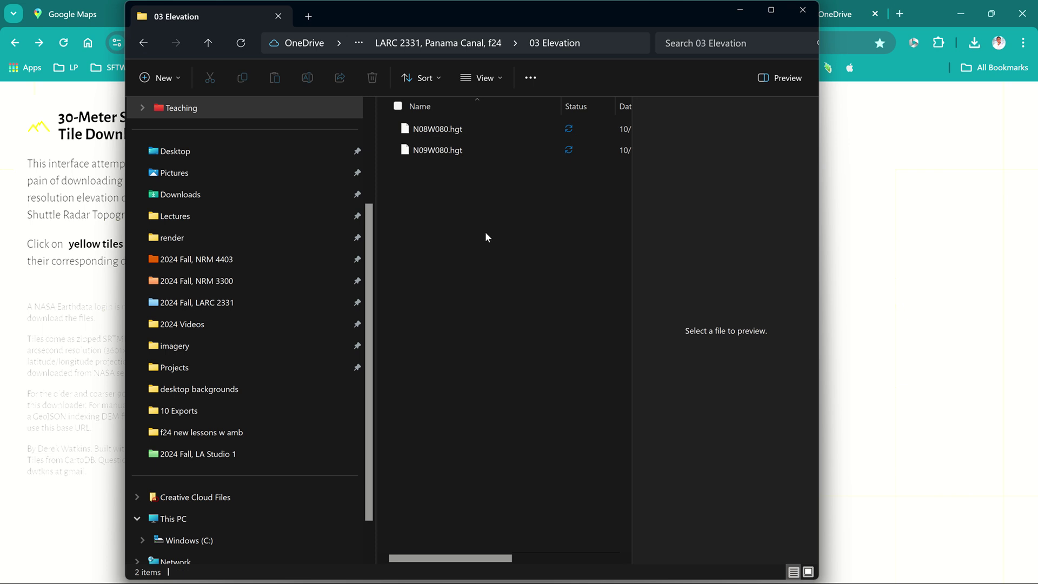
# Step: Close File Explorer and the browser, and expand the project's 03 Elevation folder in ArcGIS Pro
pyautogui.click(803, 14)
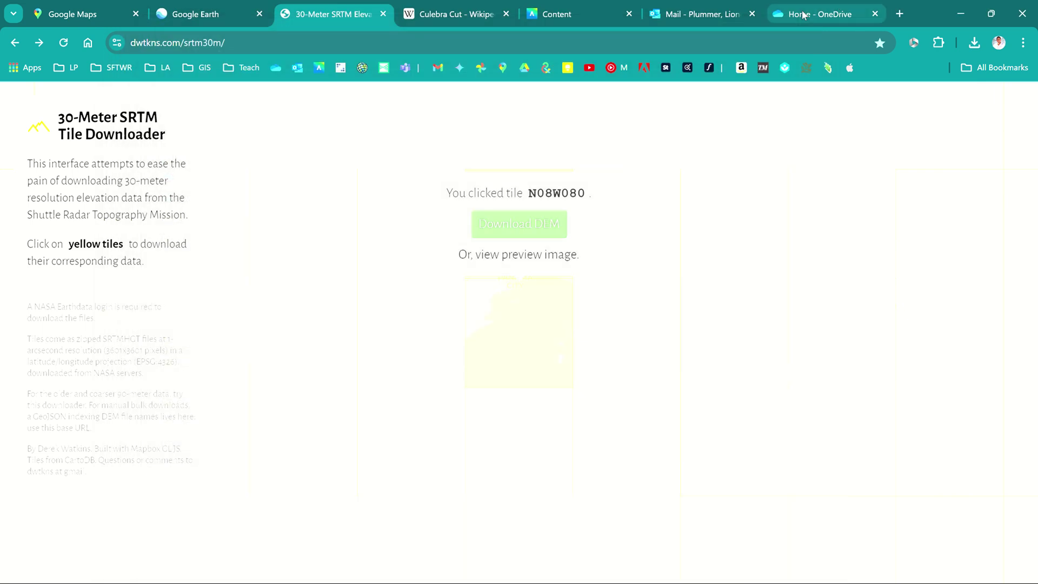
pyautogui.click(1022, 18)
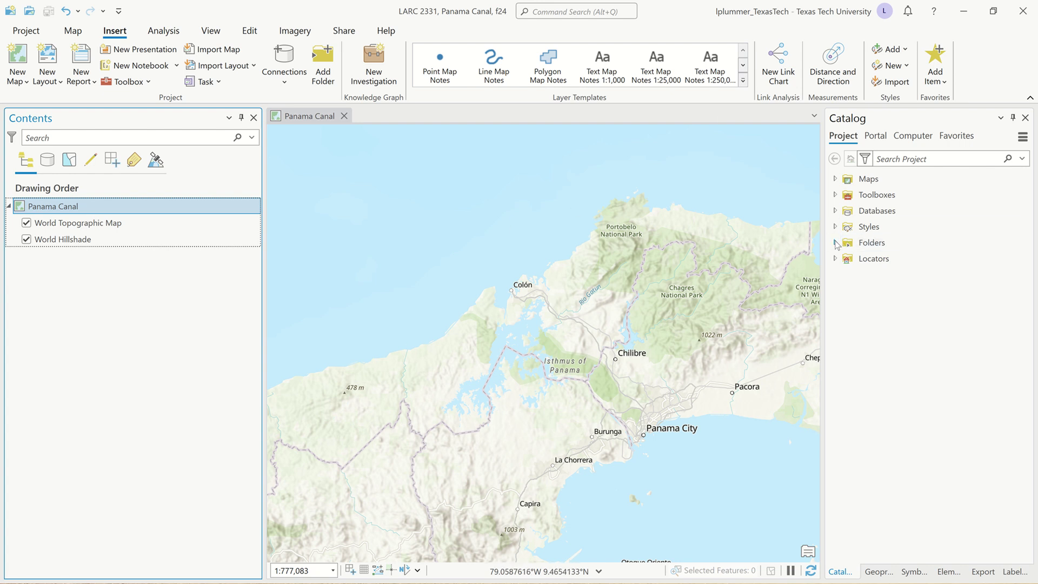
pyautogui.click(835, 242)
pyautogui.click(845, 260)
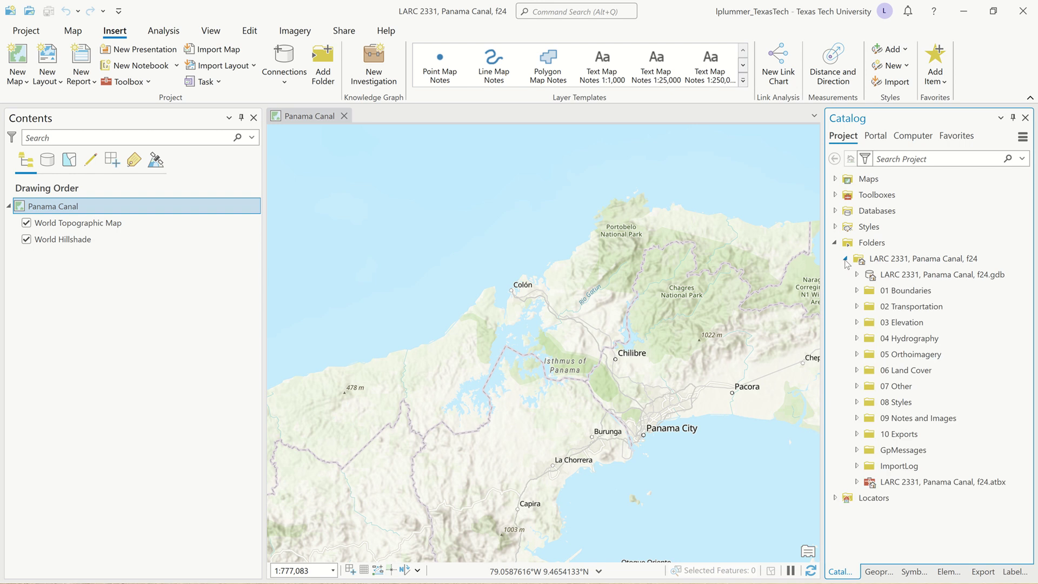
pyautogui.click(857, 323)
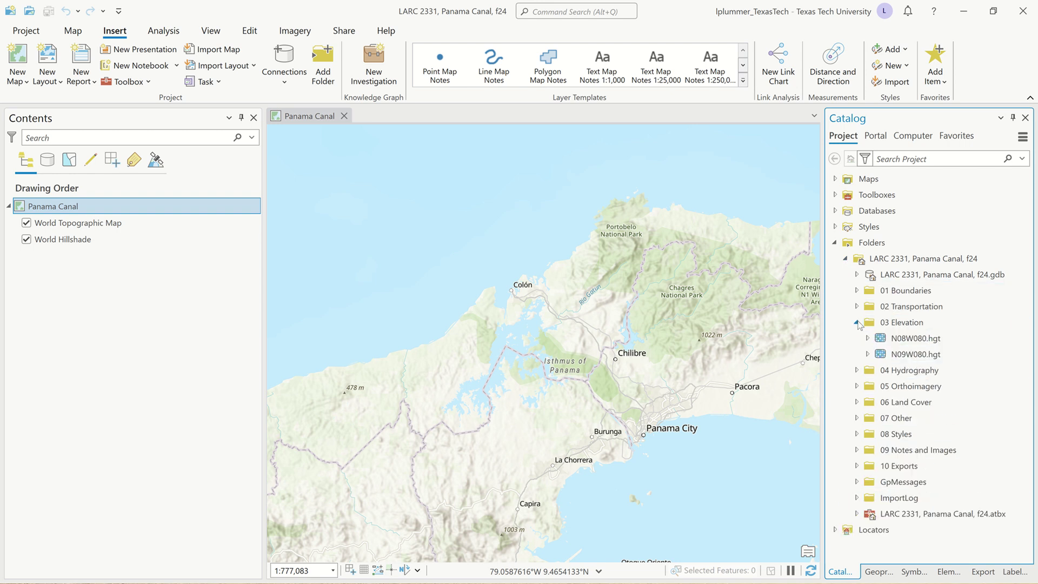
# Step: Add both elevation rasters, N08W080.hgt and N09W080.hgt, to the Panama Canal map and save the project
pyautogui.click(912, 343)
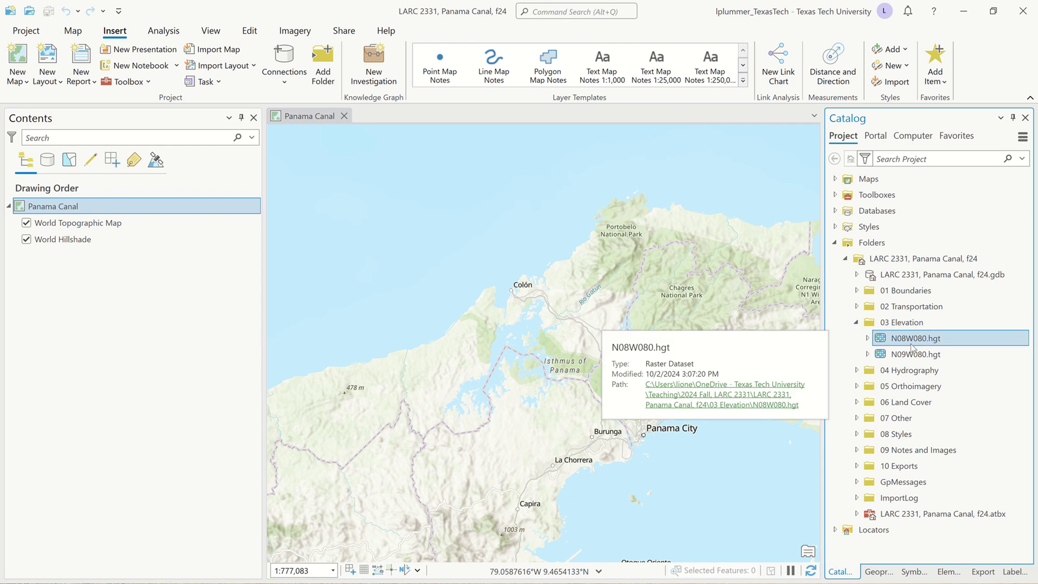
pyautogui.keyDown('ctrl'); pyautogui.click(914, 352); pyautogui.keyUp('ctrl')
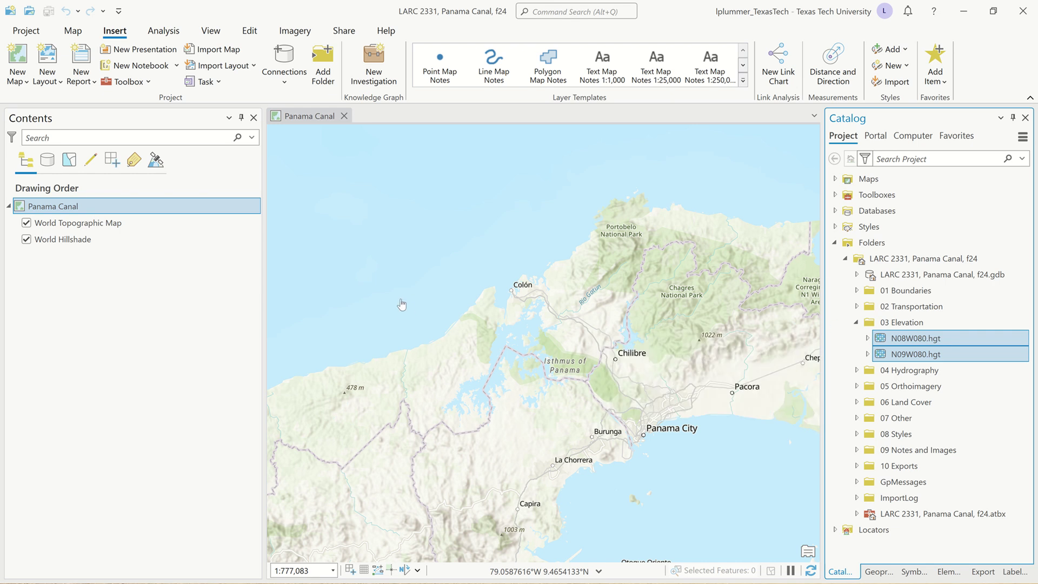
pyautogui.click(407, 313)
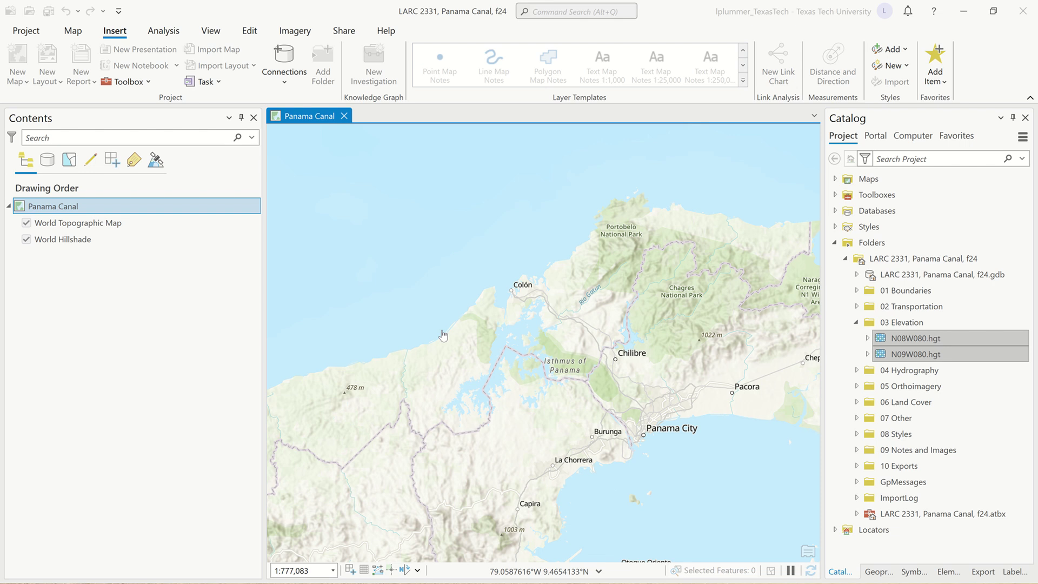
pyautogui.click(904, 344)
pyautogui.moveTo(906, 346); pyautogui.dragTo(706, 299)
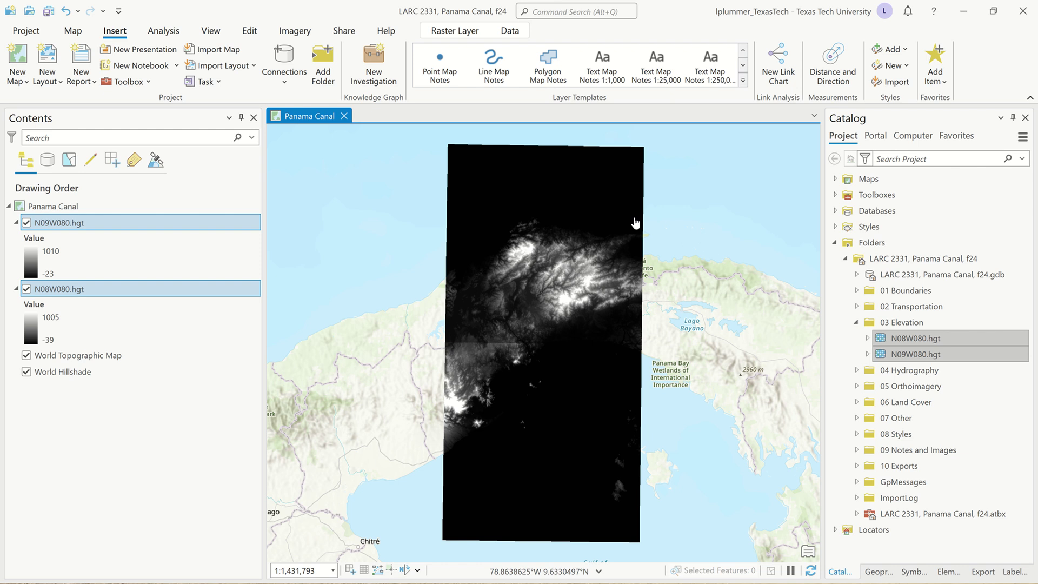
pyautogui.moveTo(949, 344)
pyautogui.hotkey('ctrl', 's')
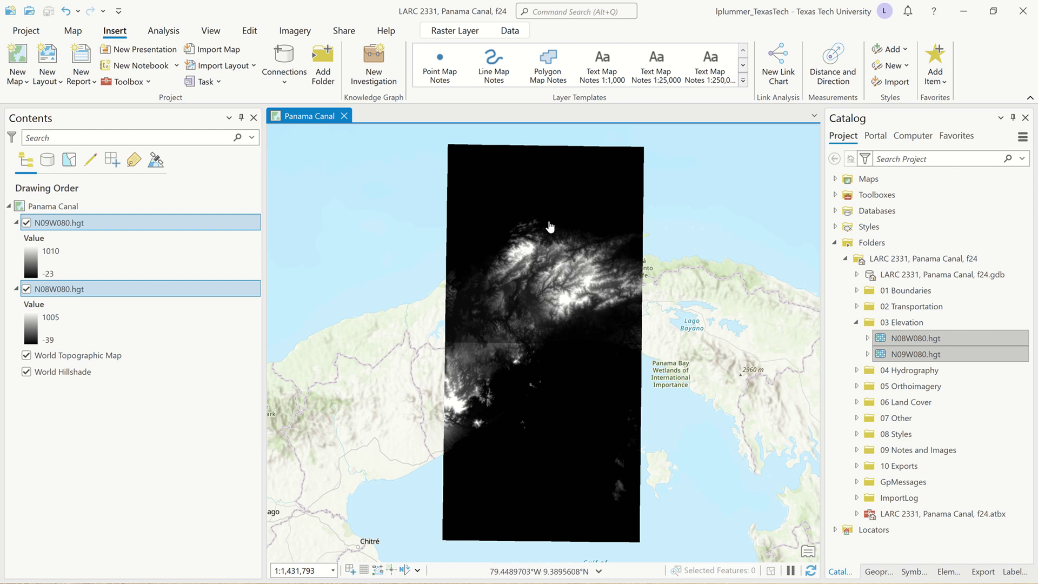
pyautogui.moveTo(532, 4)
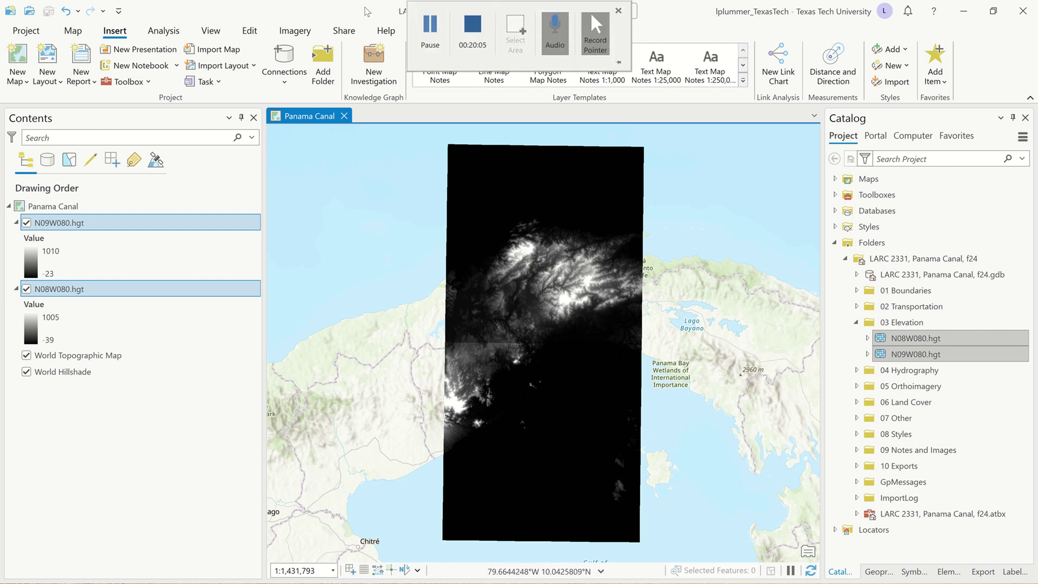